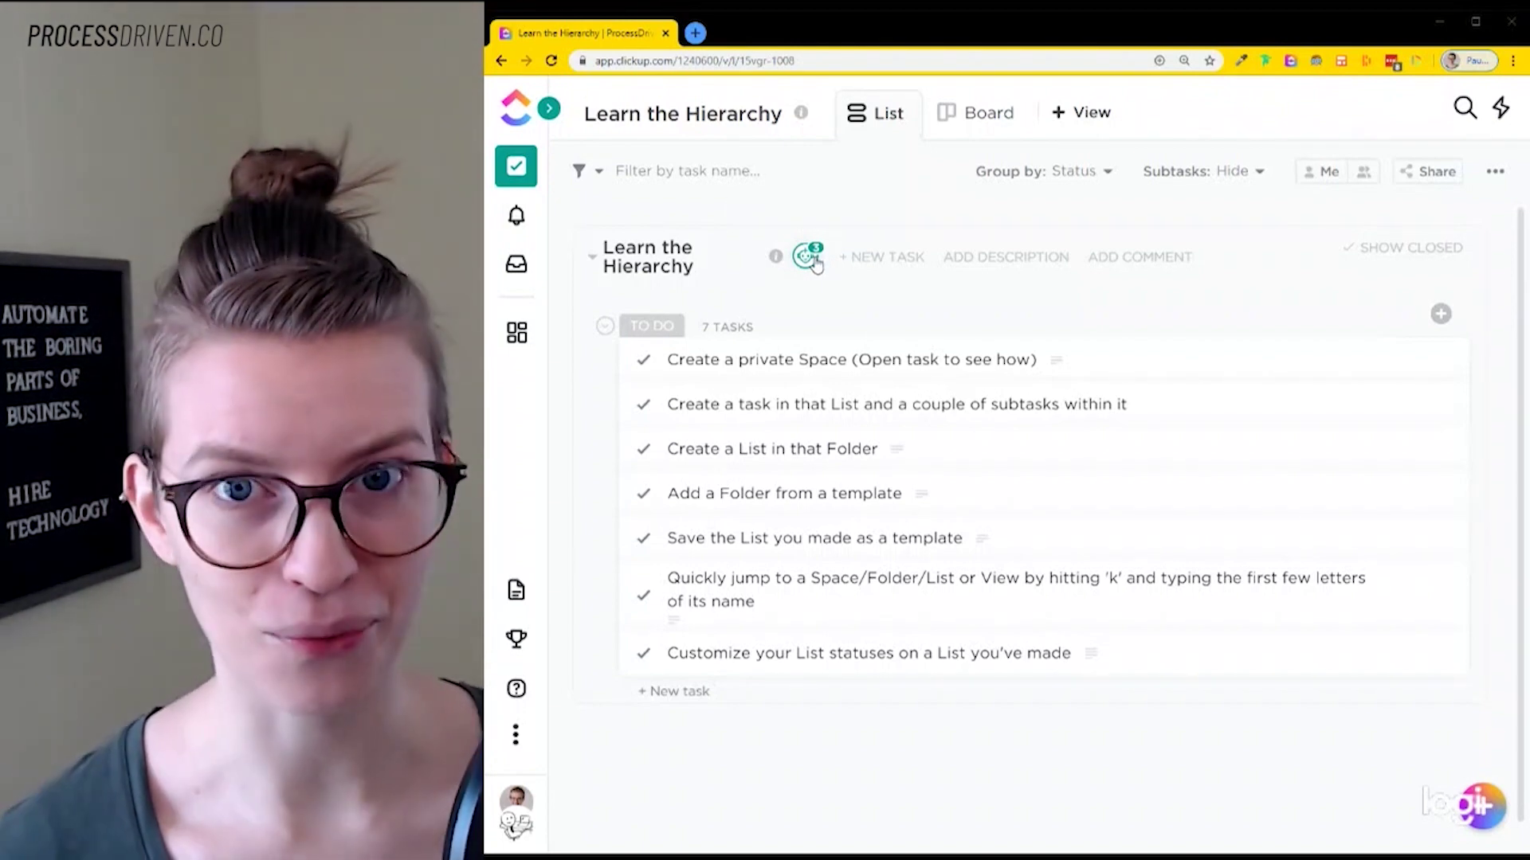
Step: Review the list's active automations and template library, then glance at the Learn the Hierarchy options
{"action": "left_click", "coordinate": [811, 258]}
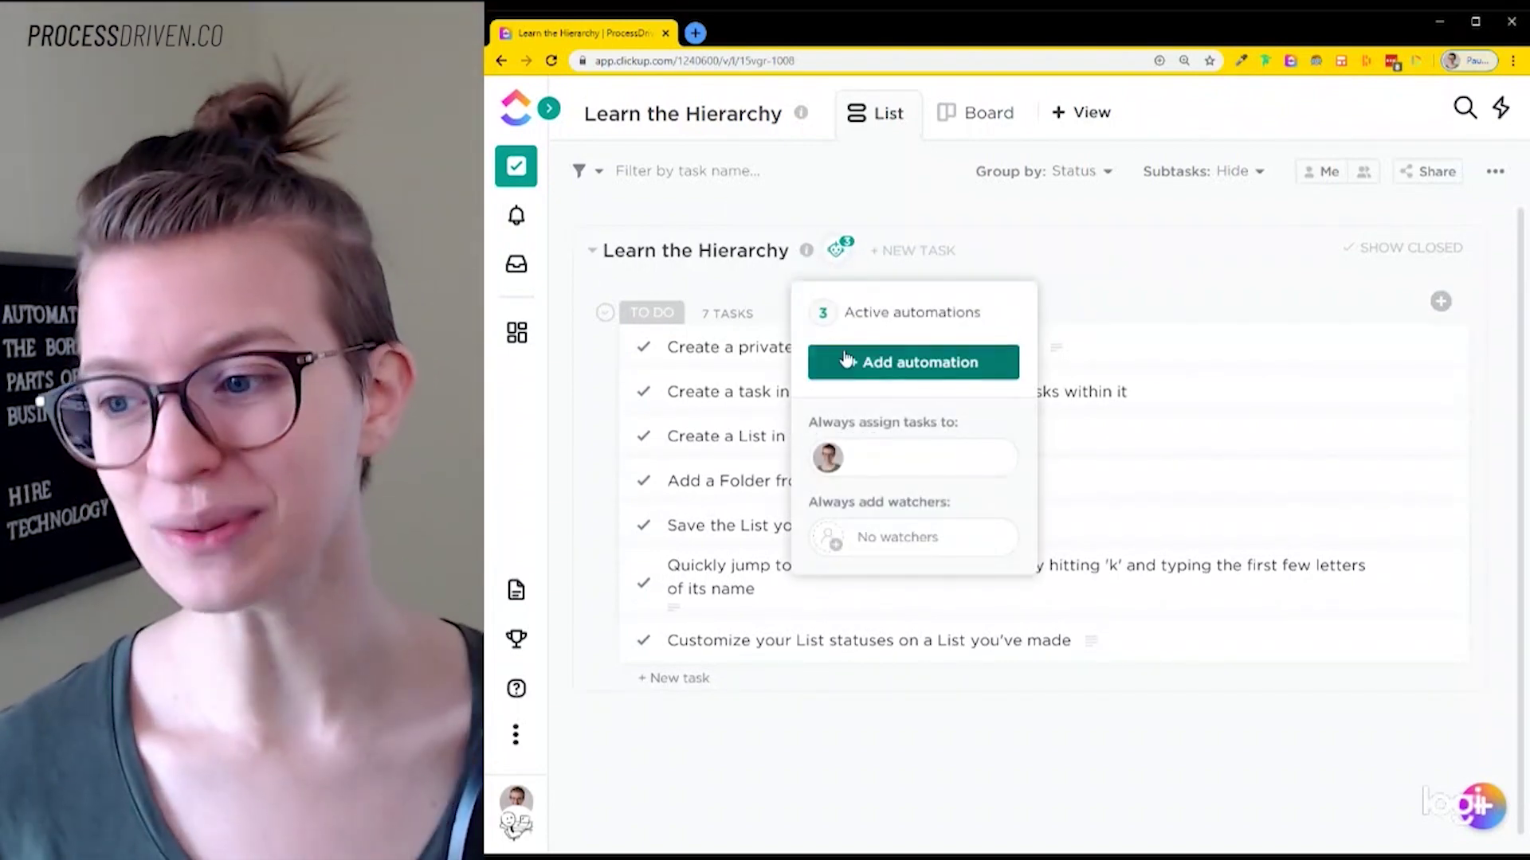
{"action": "left_click", "coordinate": [846, 357]}
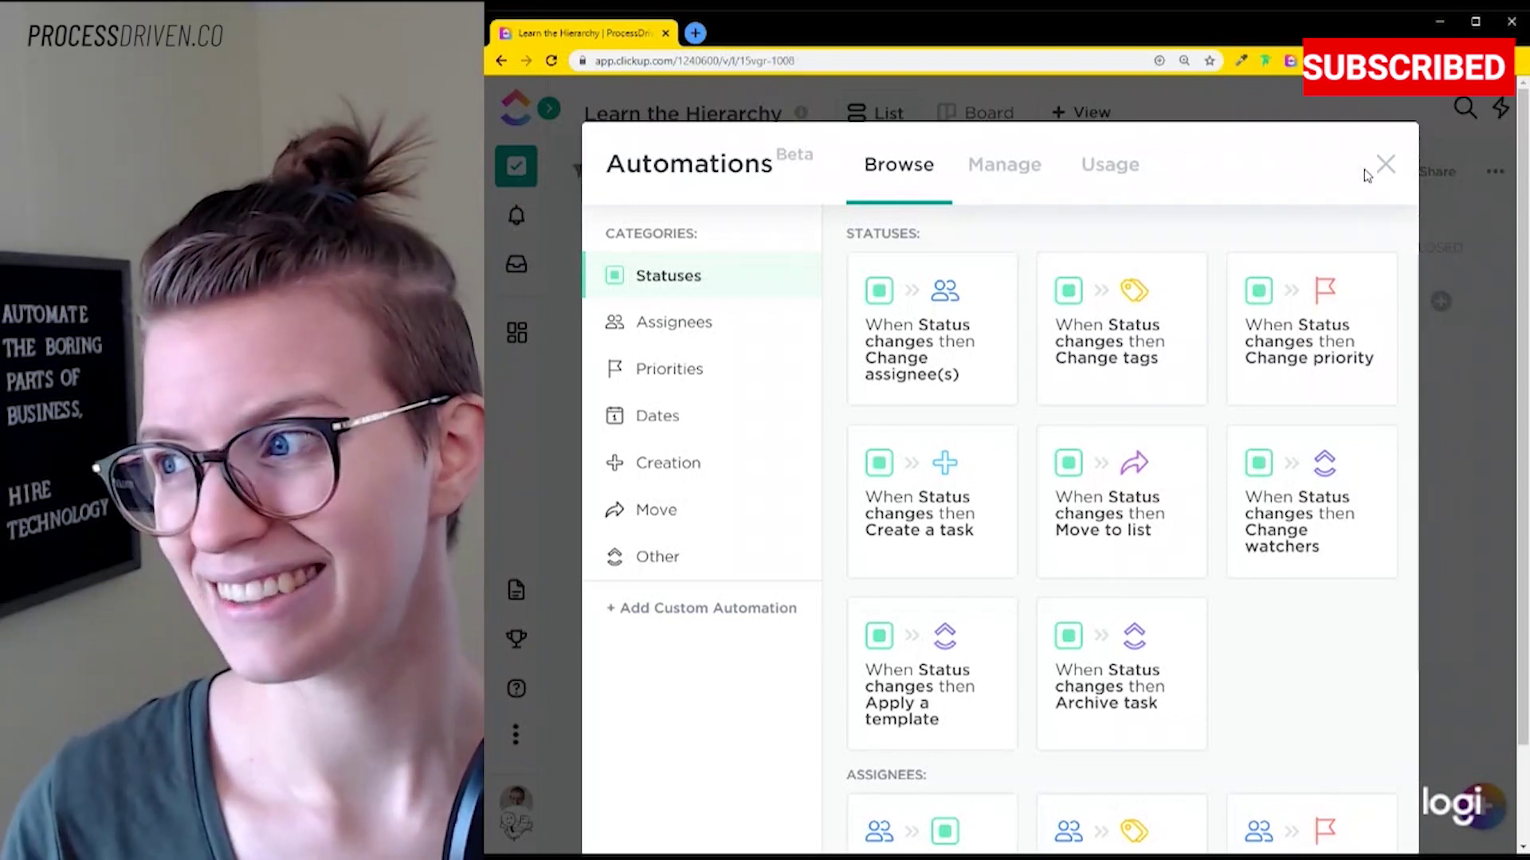
{"action": "left_click", "coordinate": [1381, 168]}
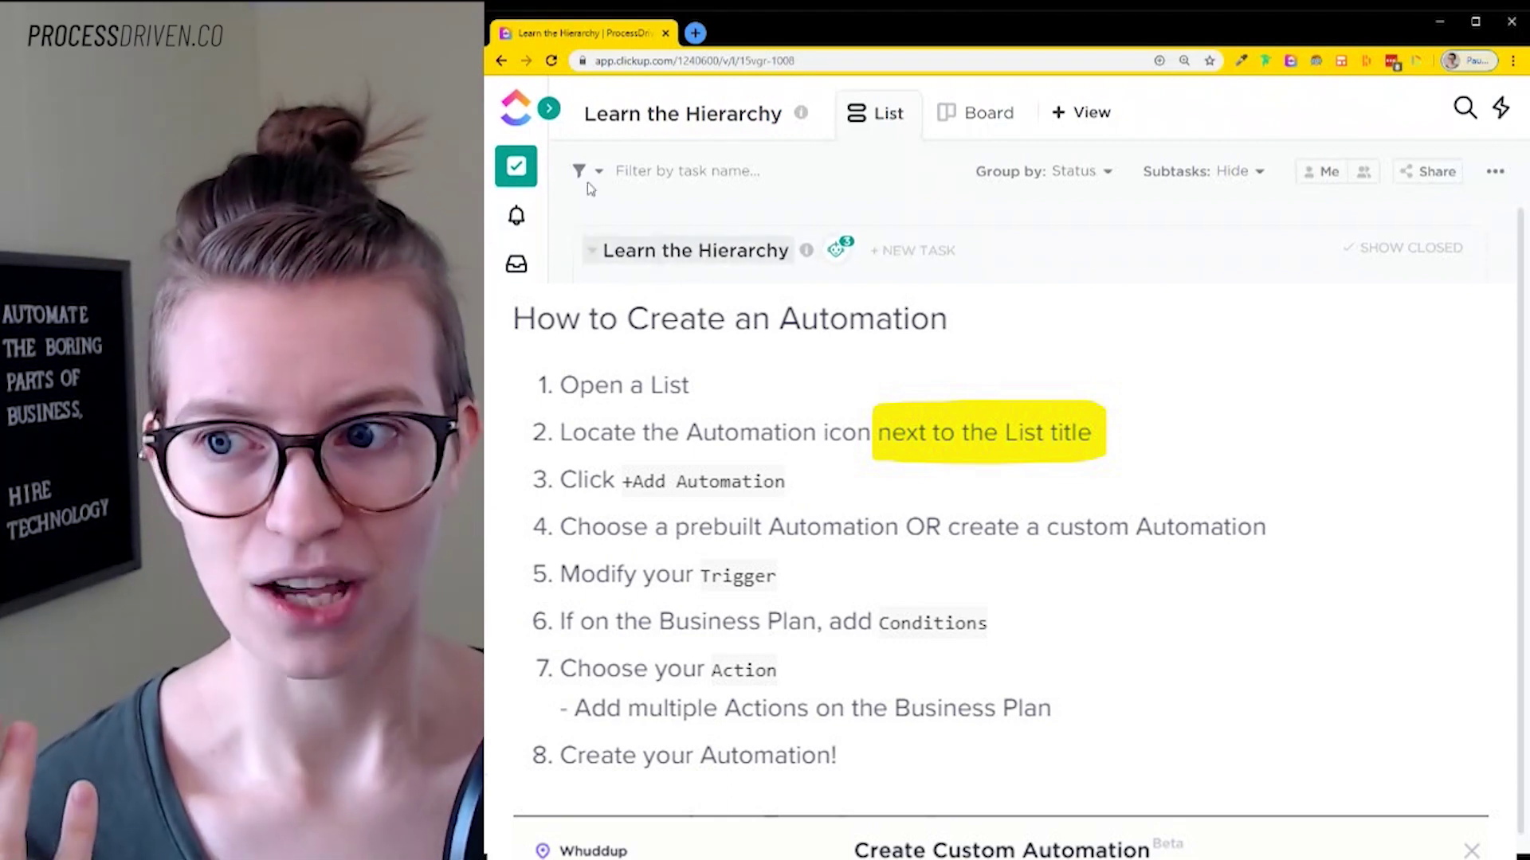
{"action": "mouse_move", "coordinate": [553, 167]}
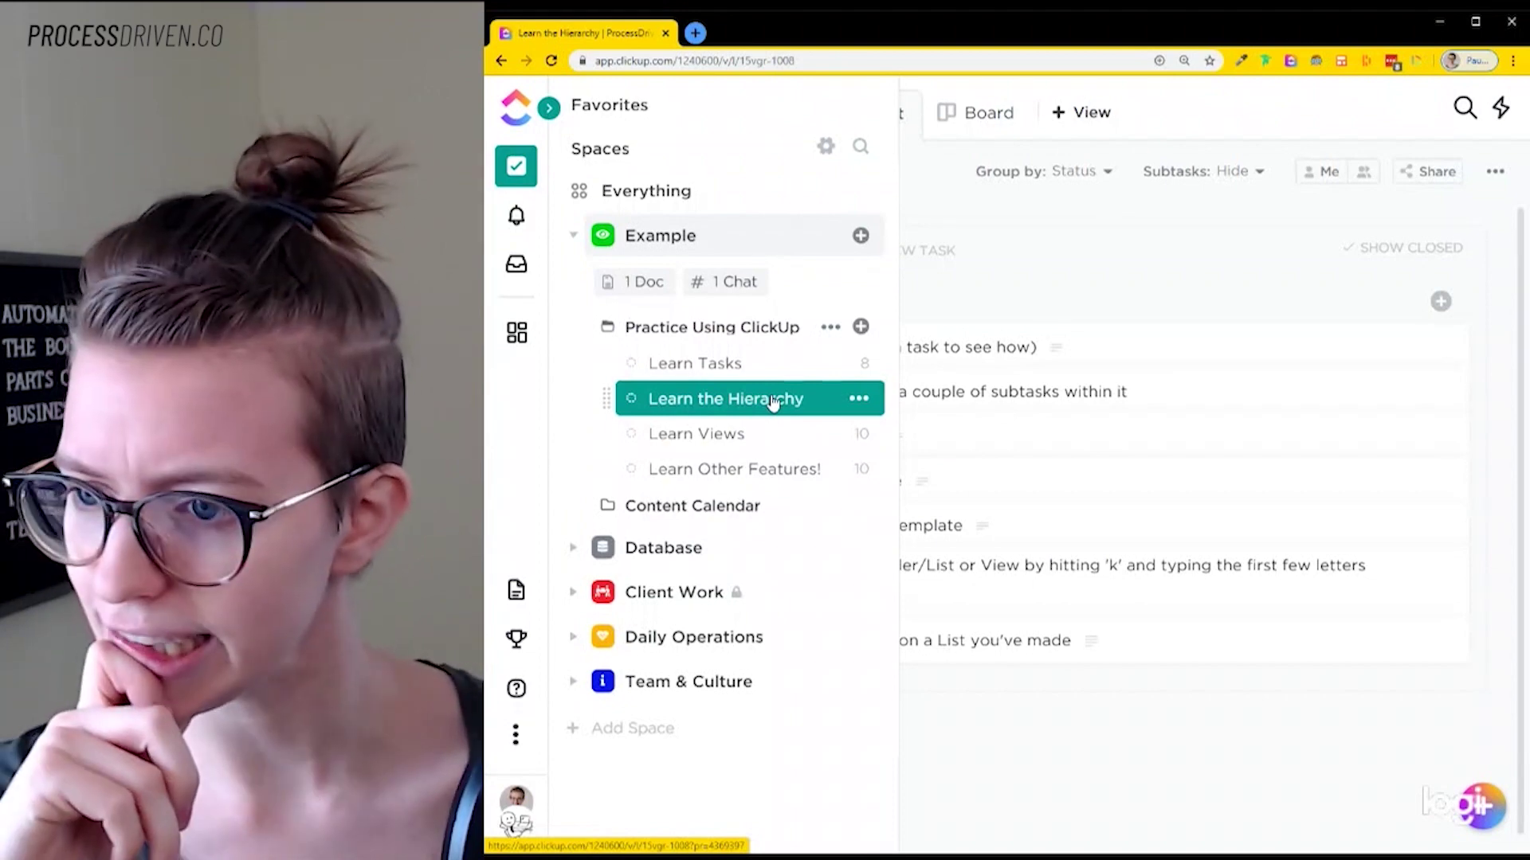
{"action": "left_click", "coordinate": [859, 399]}
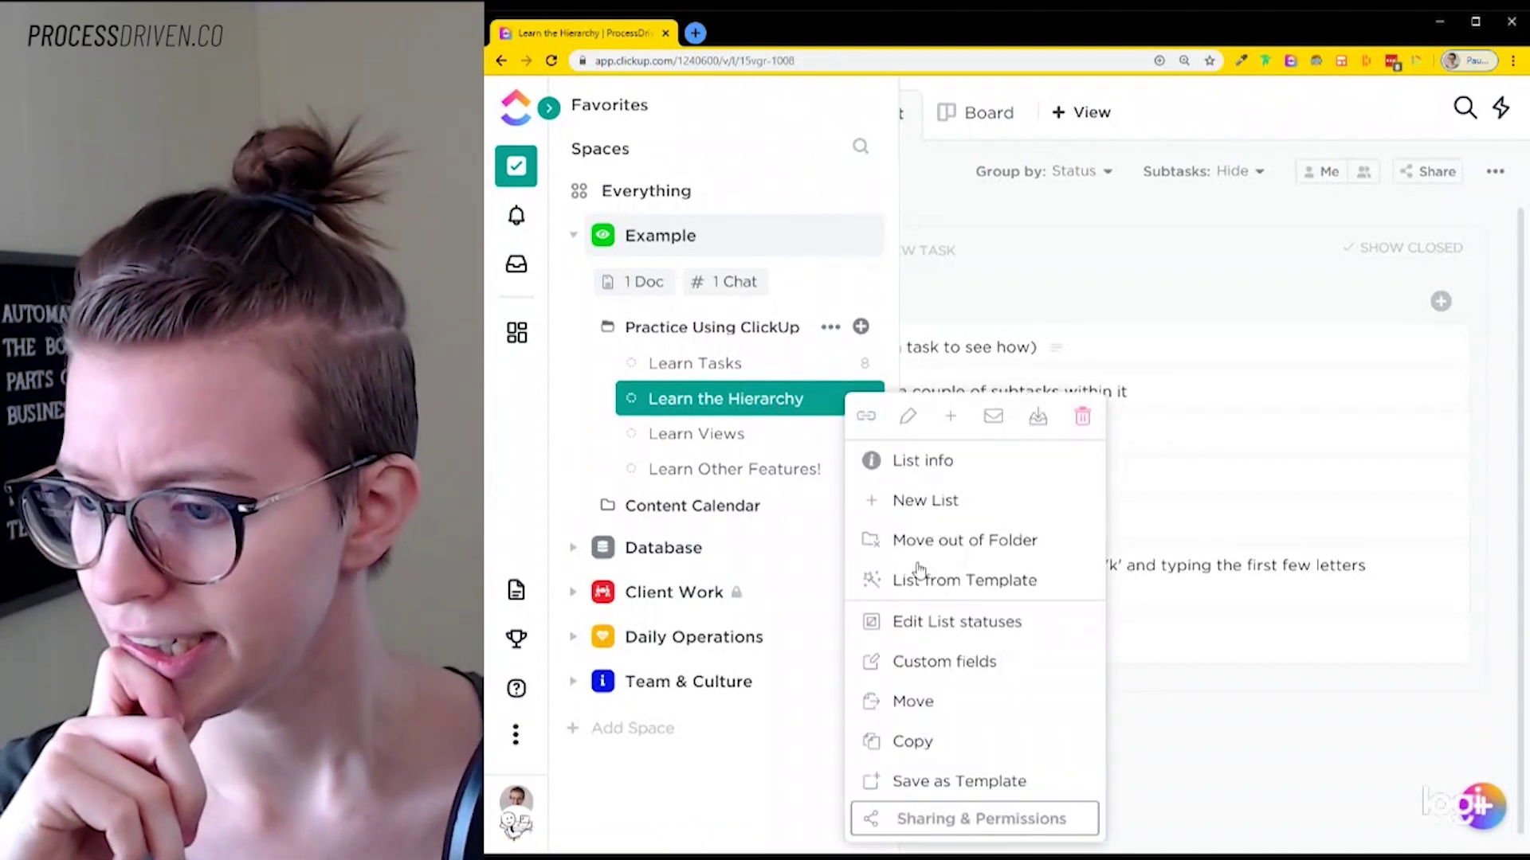
{"action": "left_click", "coordinate": [811, 396]}
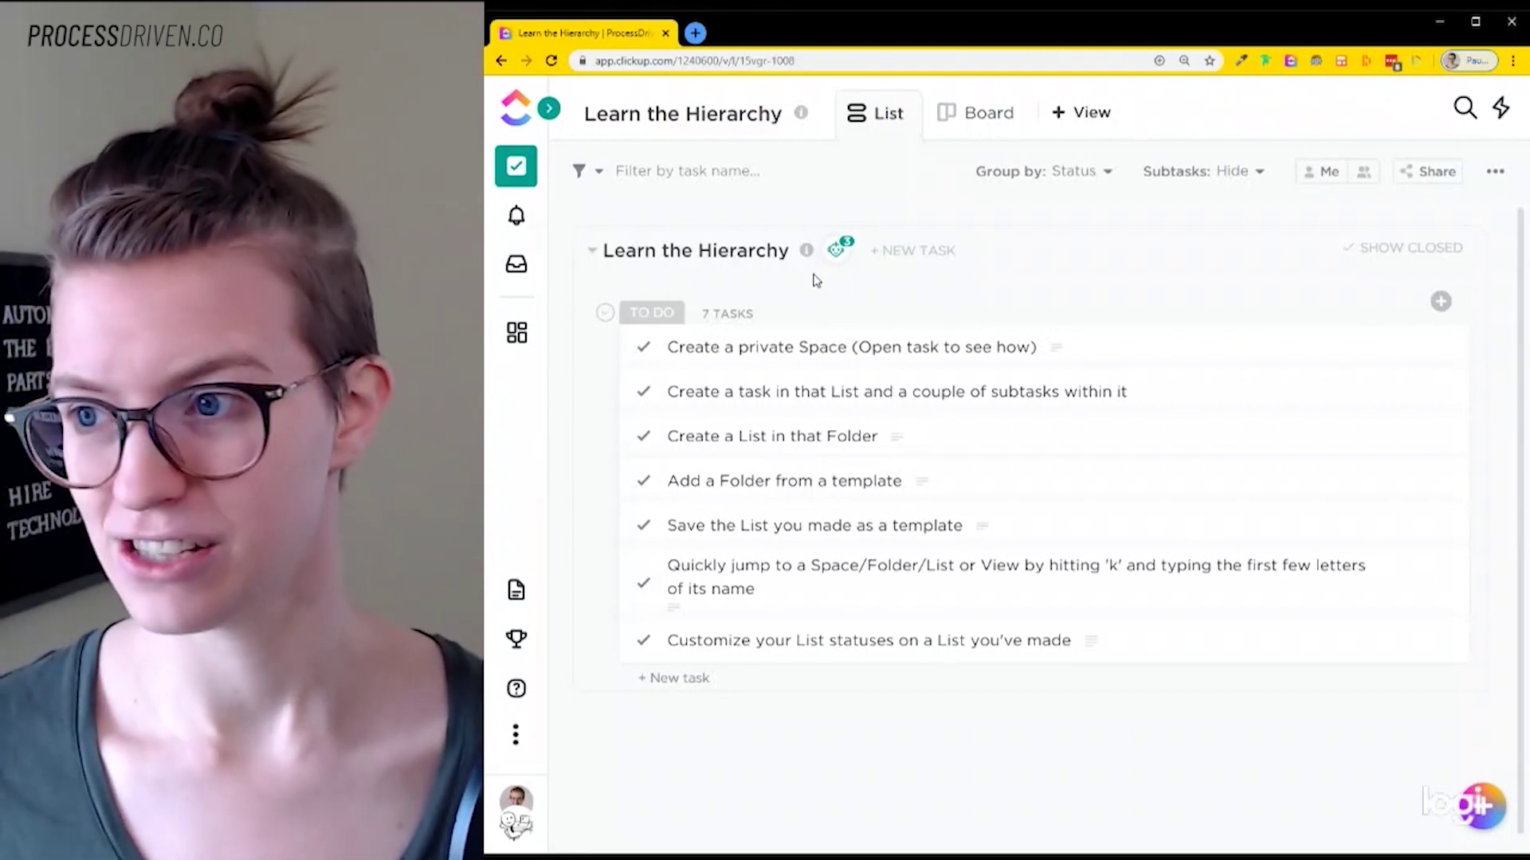
Step: Add a second List view, return to the required List view, then check the Board view
{"action": "left_click", "coordinate": [1098, 114]}
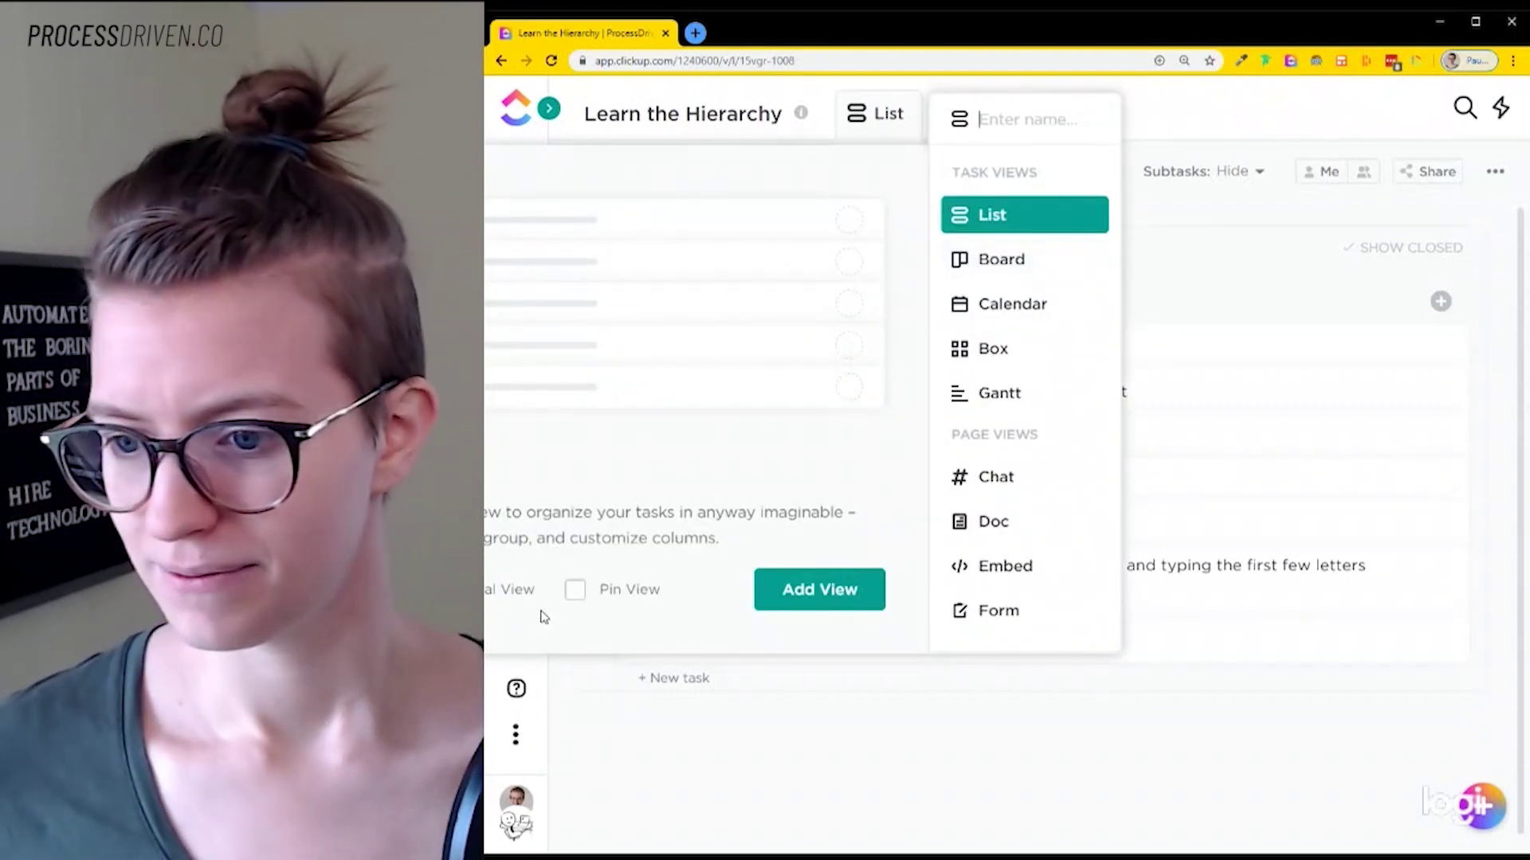
{"action": "left_click", "coordinate": [819, 594]}
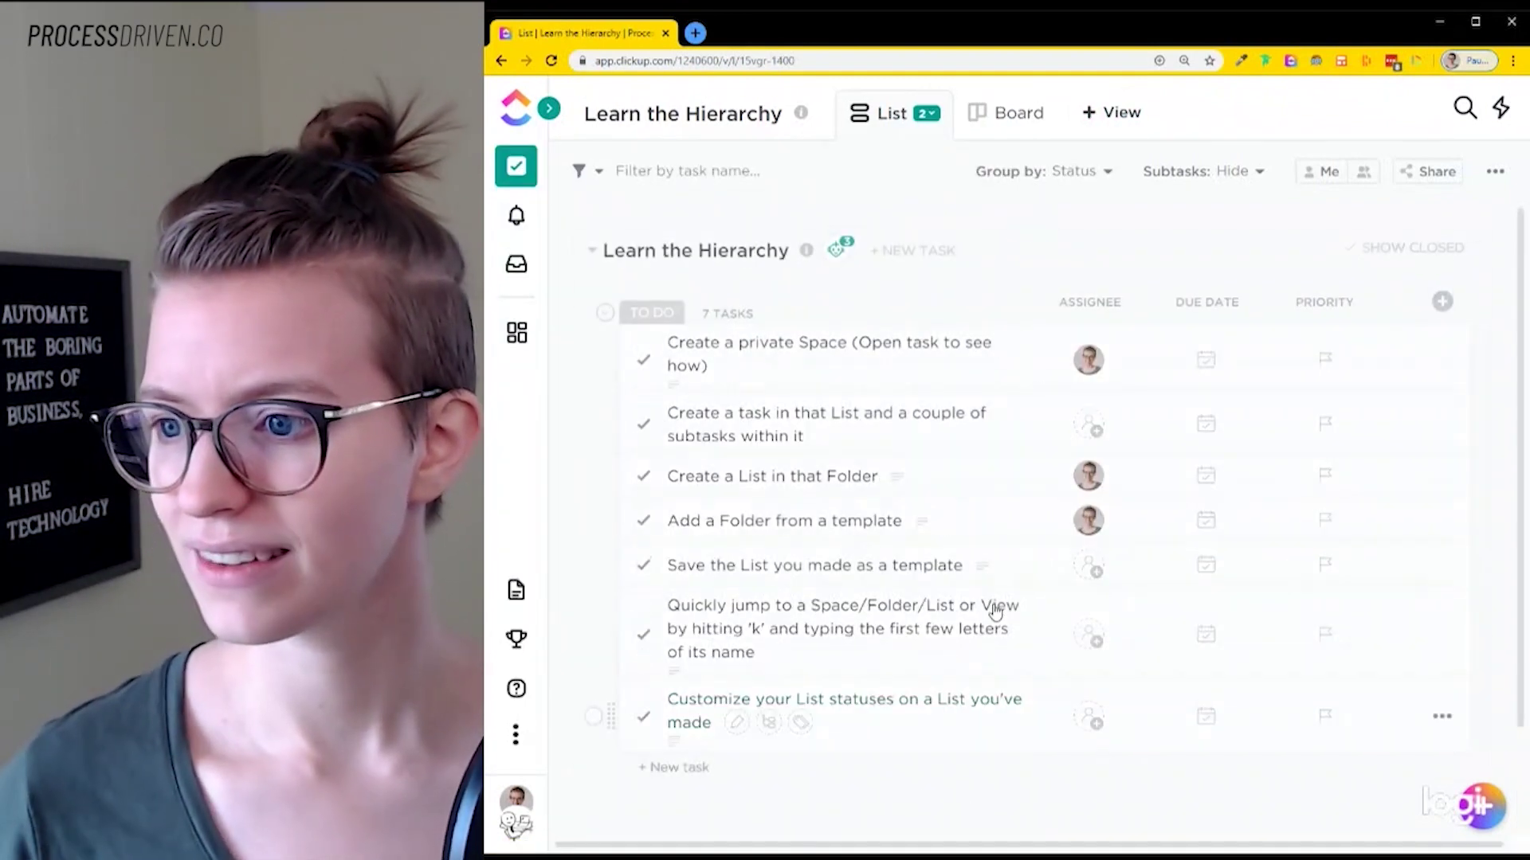
{"action": "left_click", "coordinate": [927, 116]}
{"action": "left_click", "coordinate": [918, 209]}
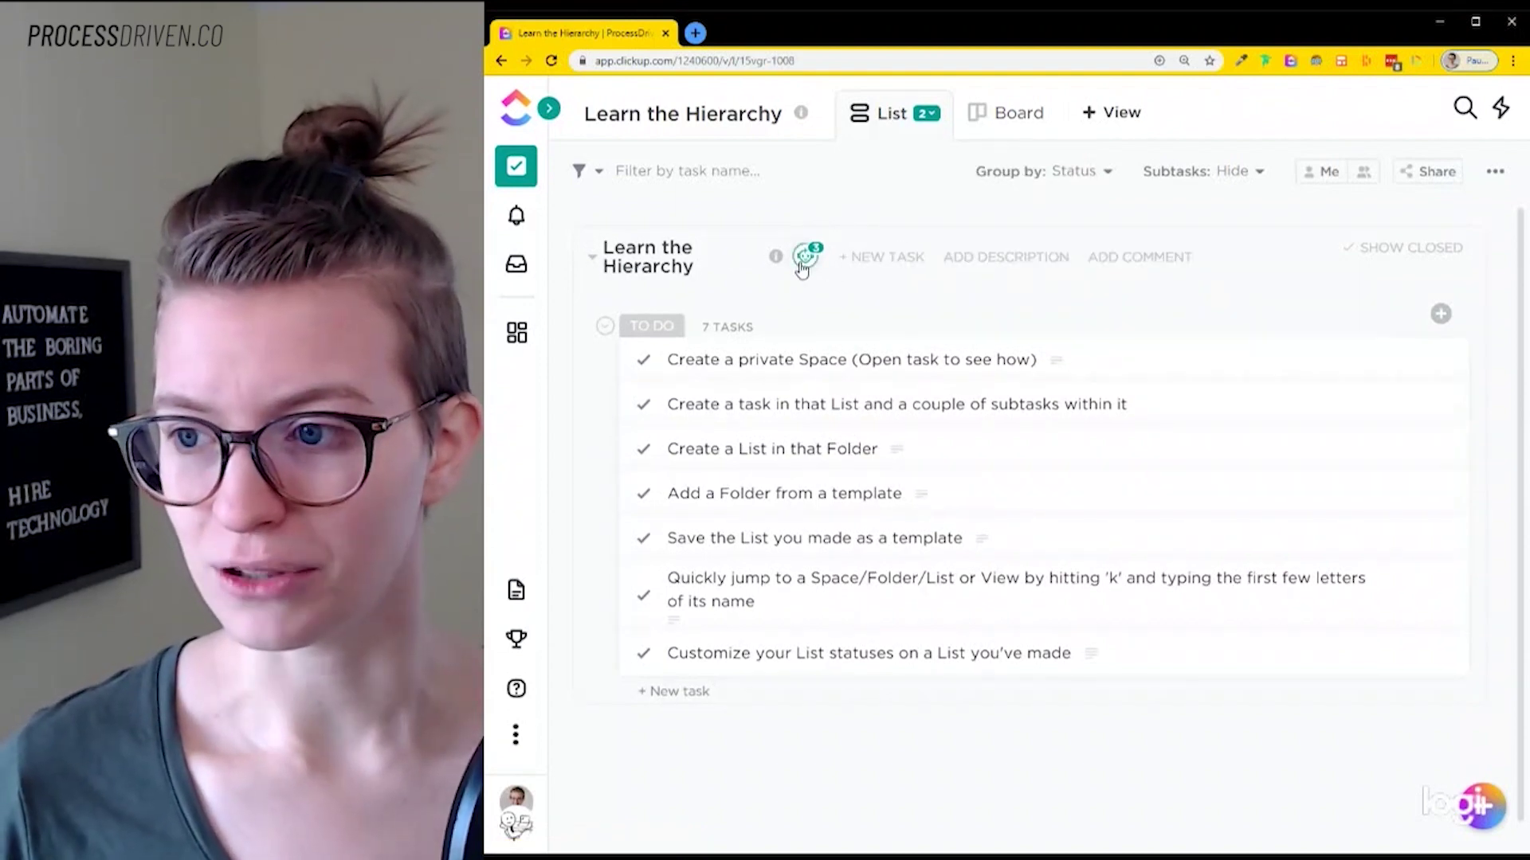
{"action": "left_click", "coordinate": [1007, 118]}
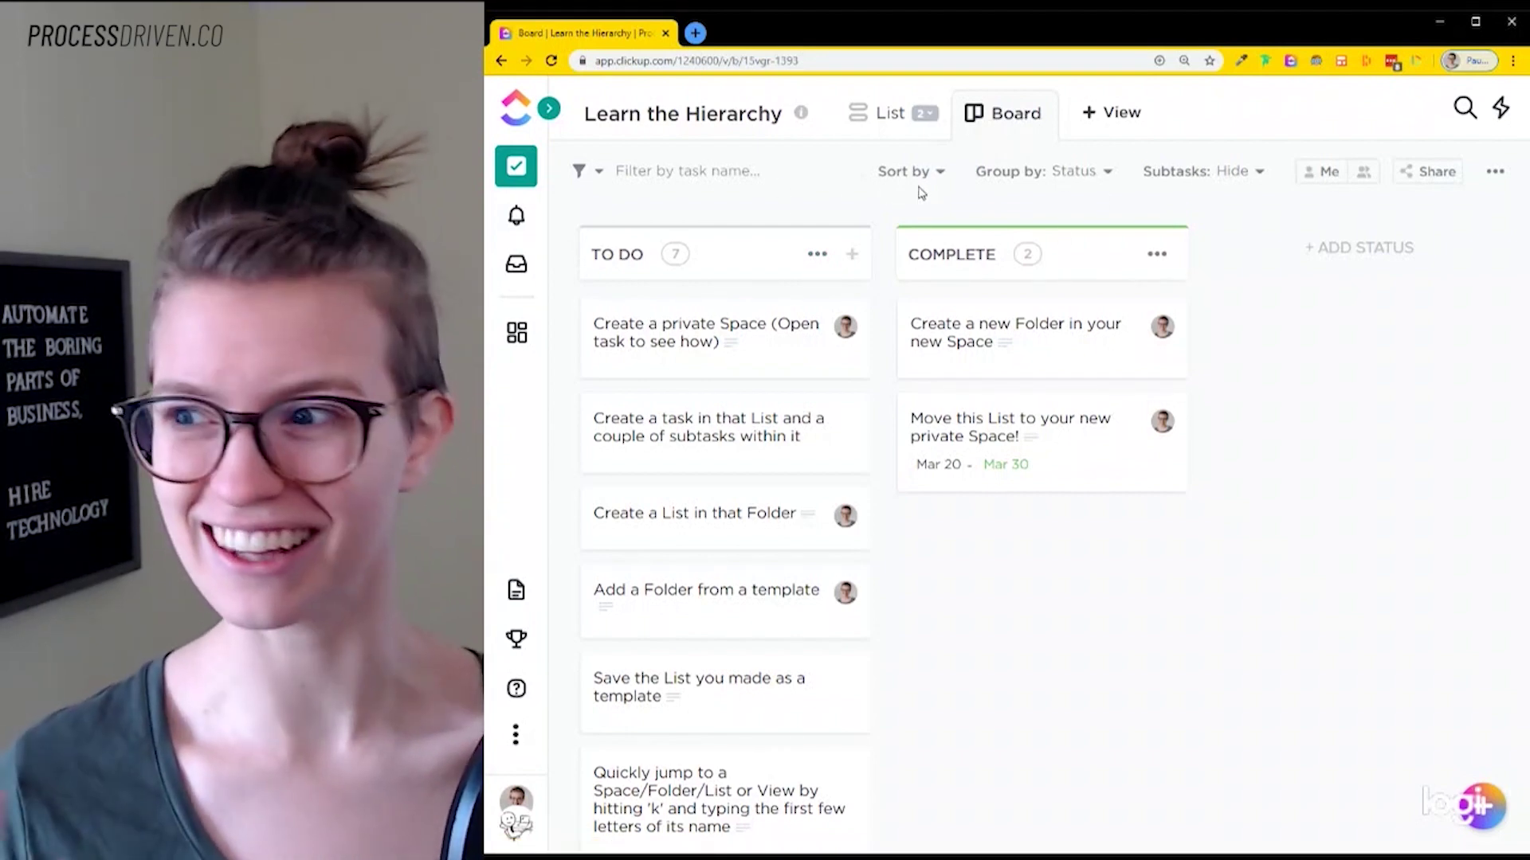
Step: Add a Box view, then switch back to the required List view
{"action": "left_click", "coordinate": [1098, 119]}
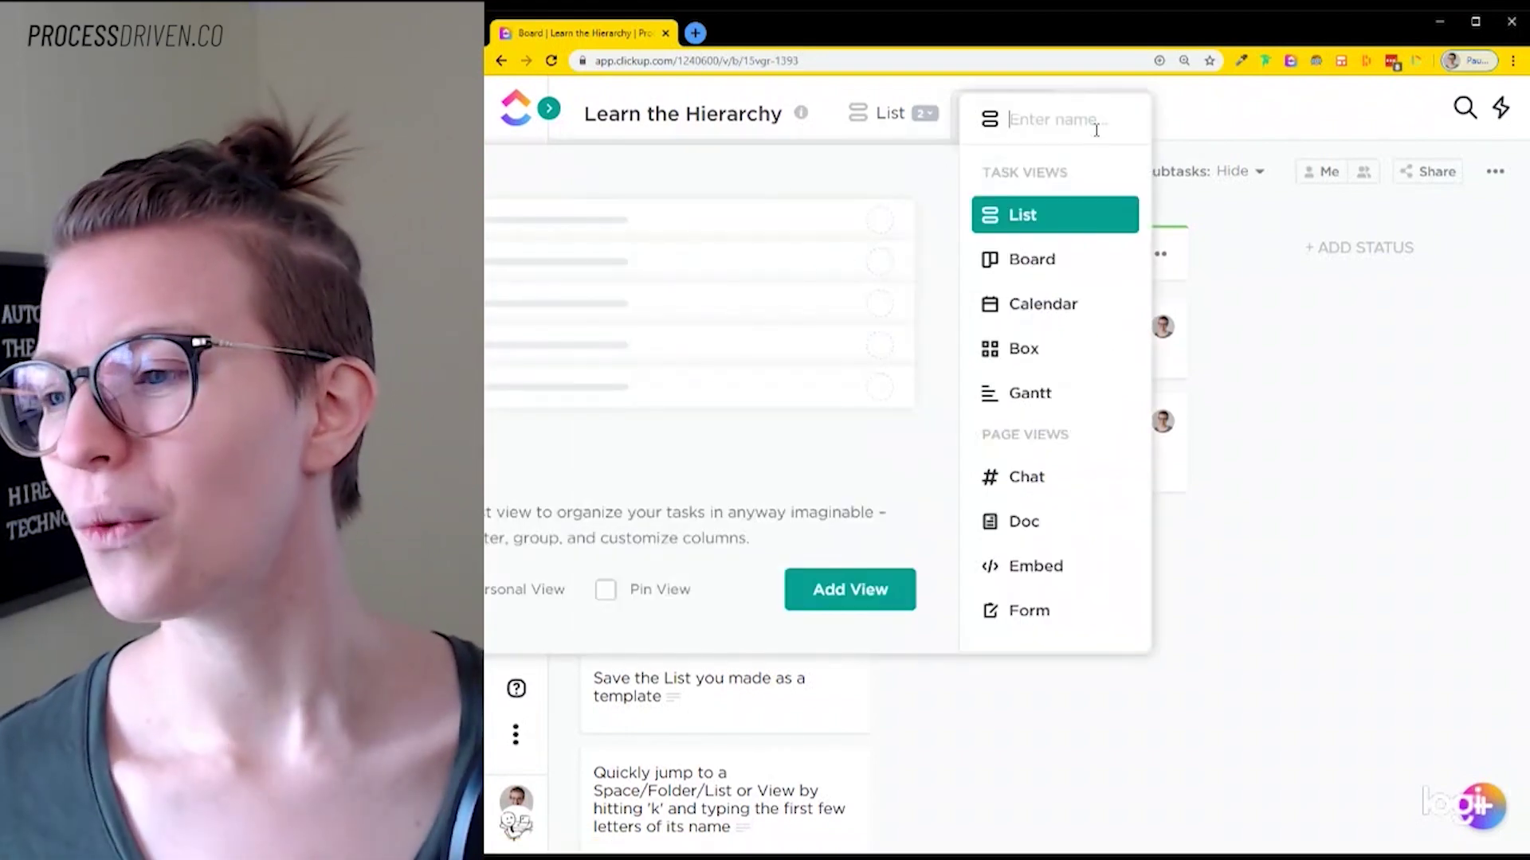
{"action": "left_click", "coordinate": [1016, 349]}
{"action": "left_click", "coordinate": [833, 588]}
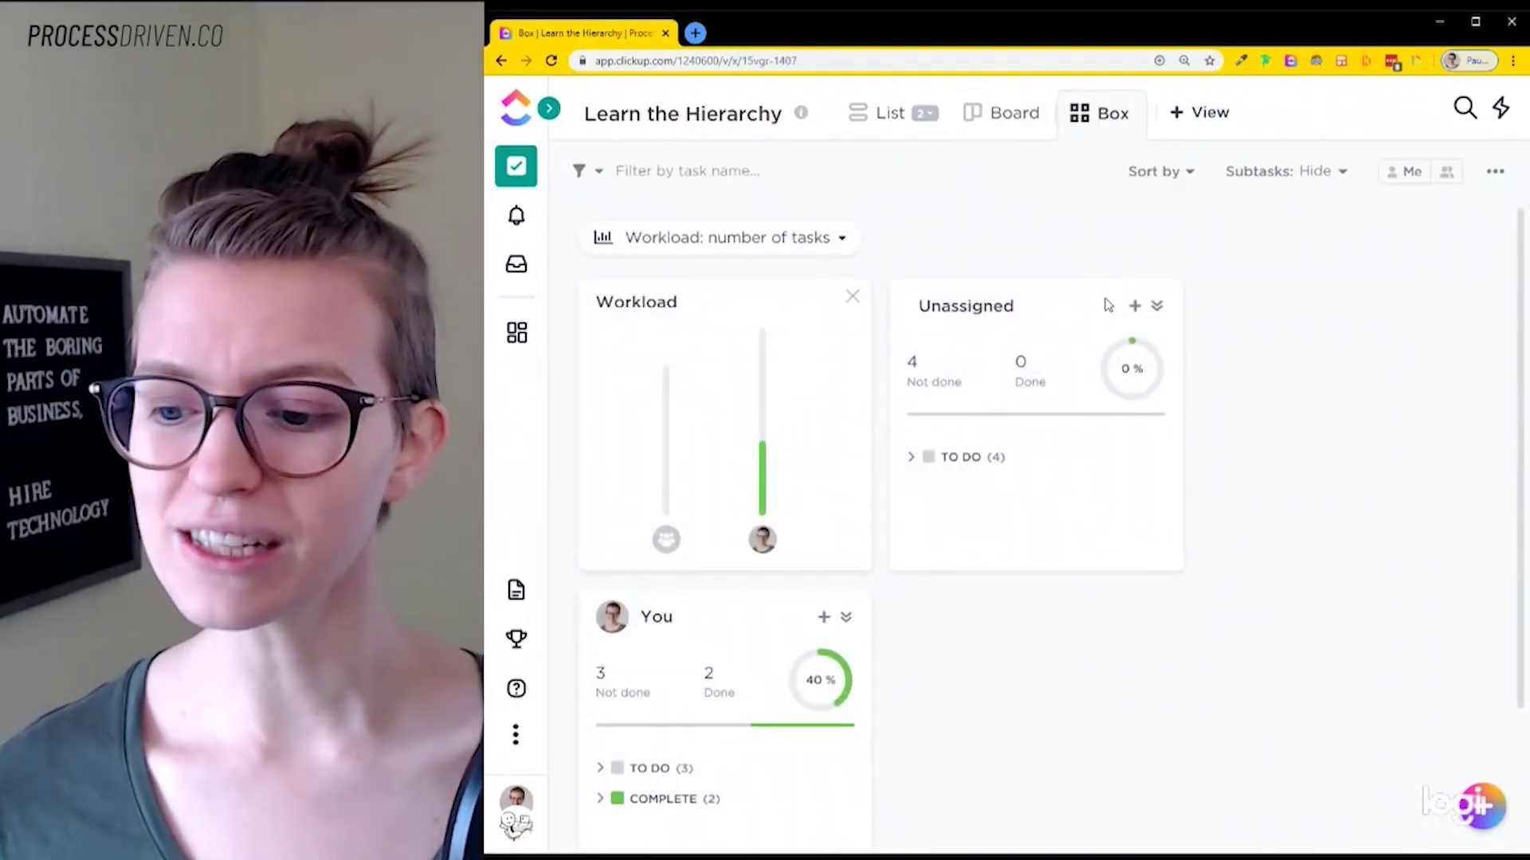
{"action": "left_click", "coordinate": [928, 116]}
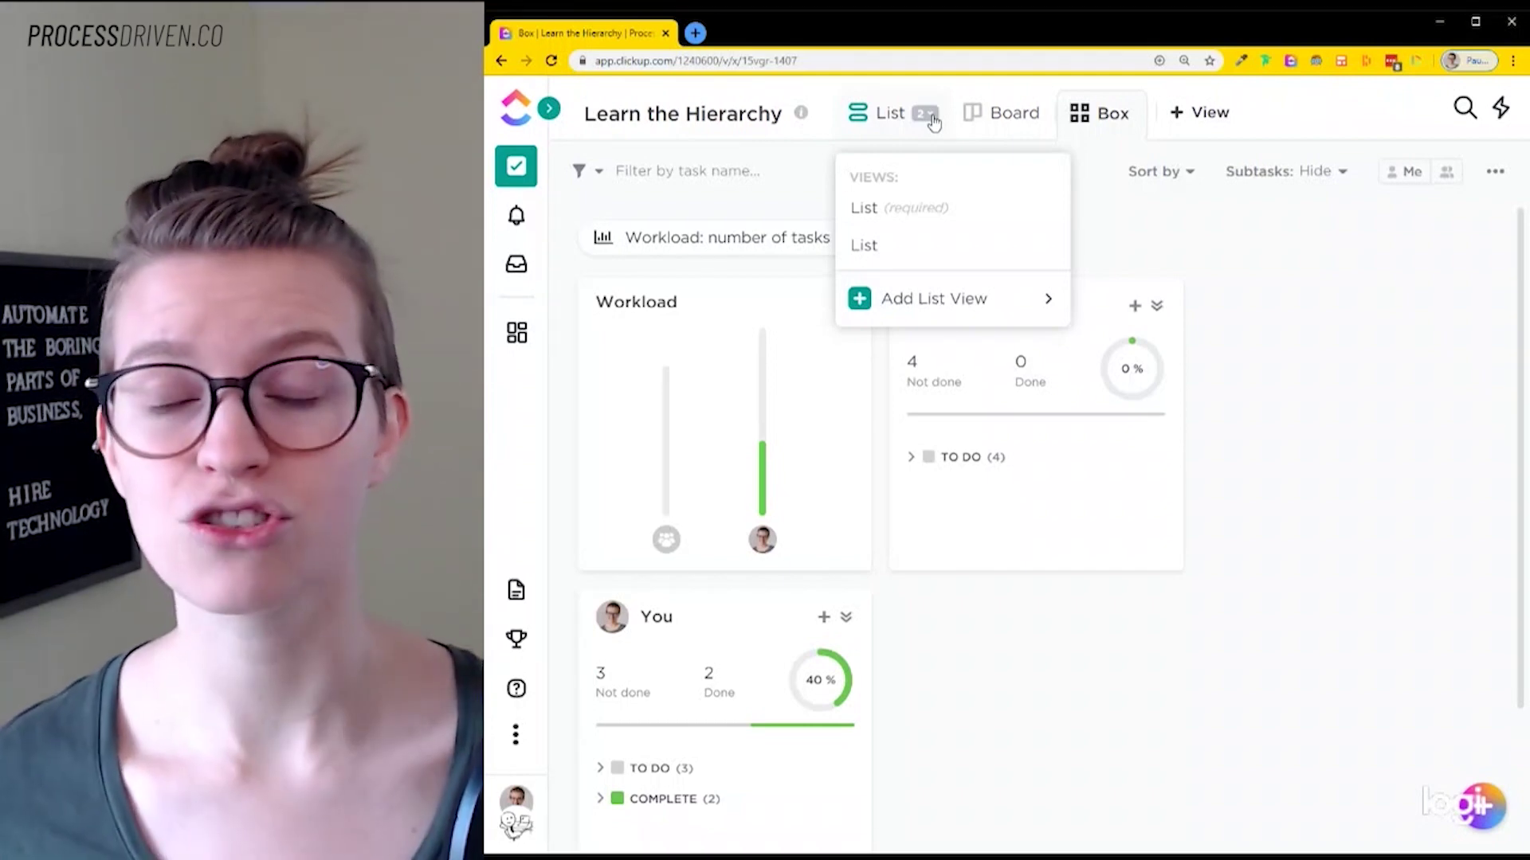
{"action": "left_click", "coordinate": [865, 208]}
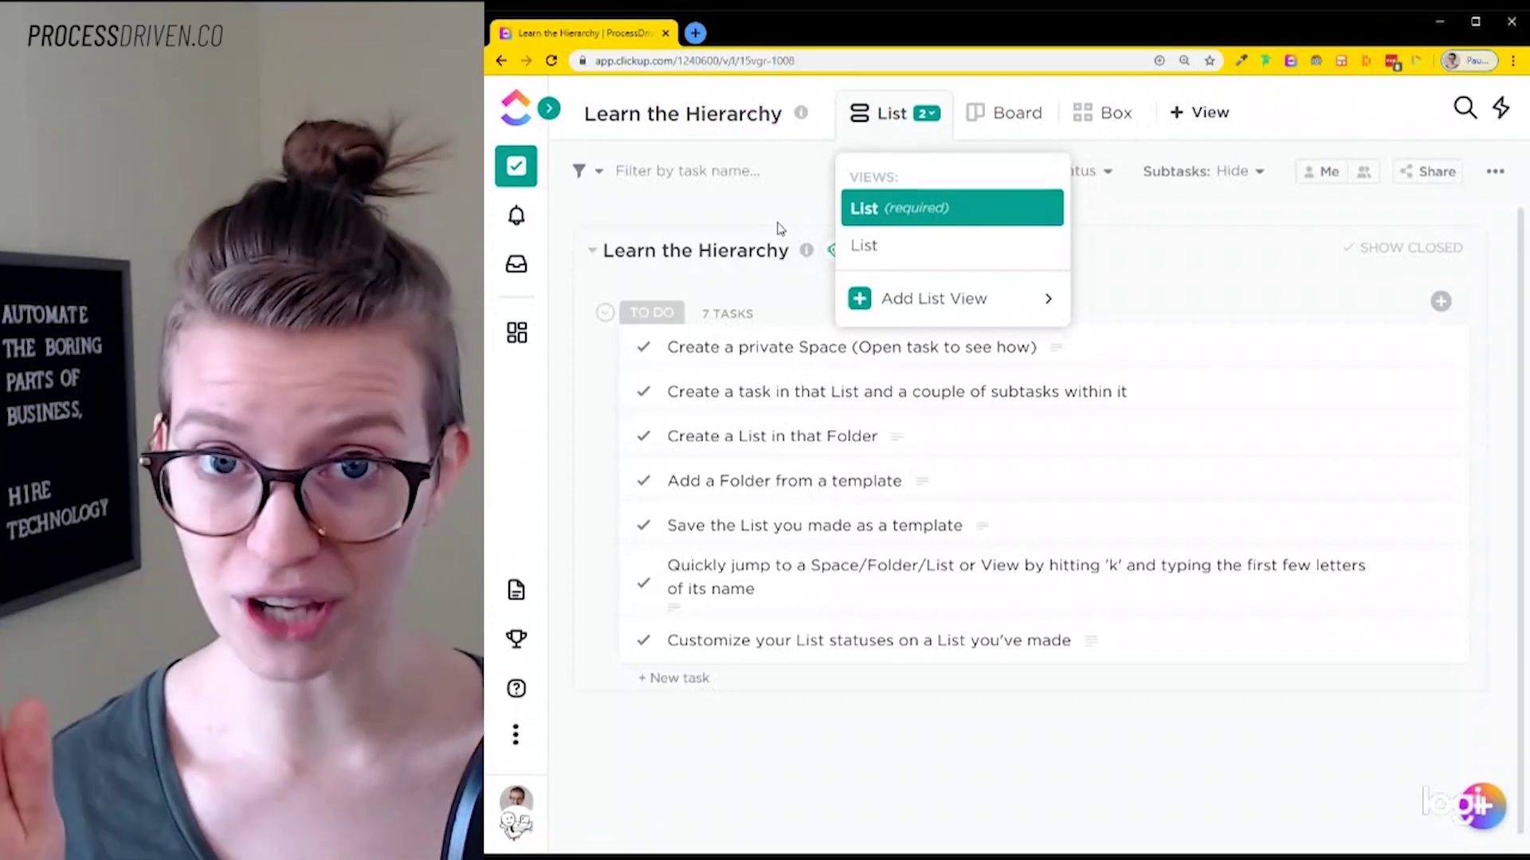
{"action": "left_click", "coordinate": [741, 213]}
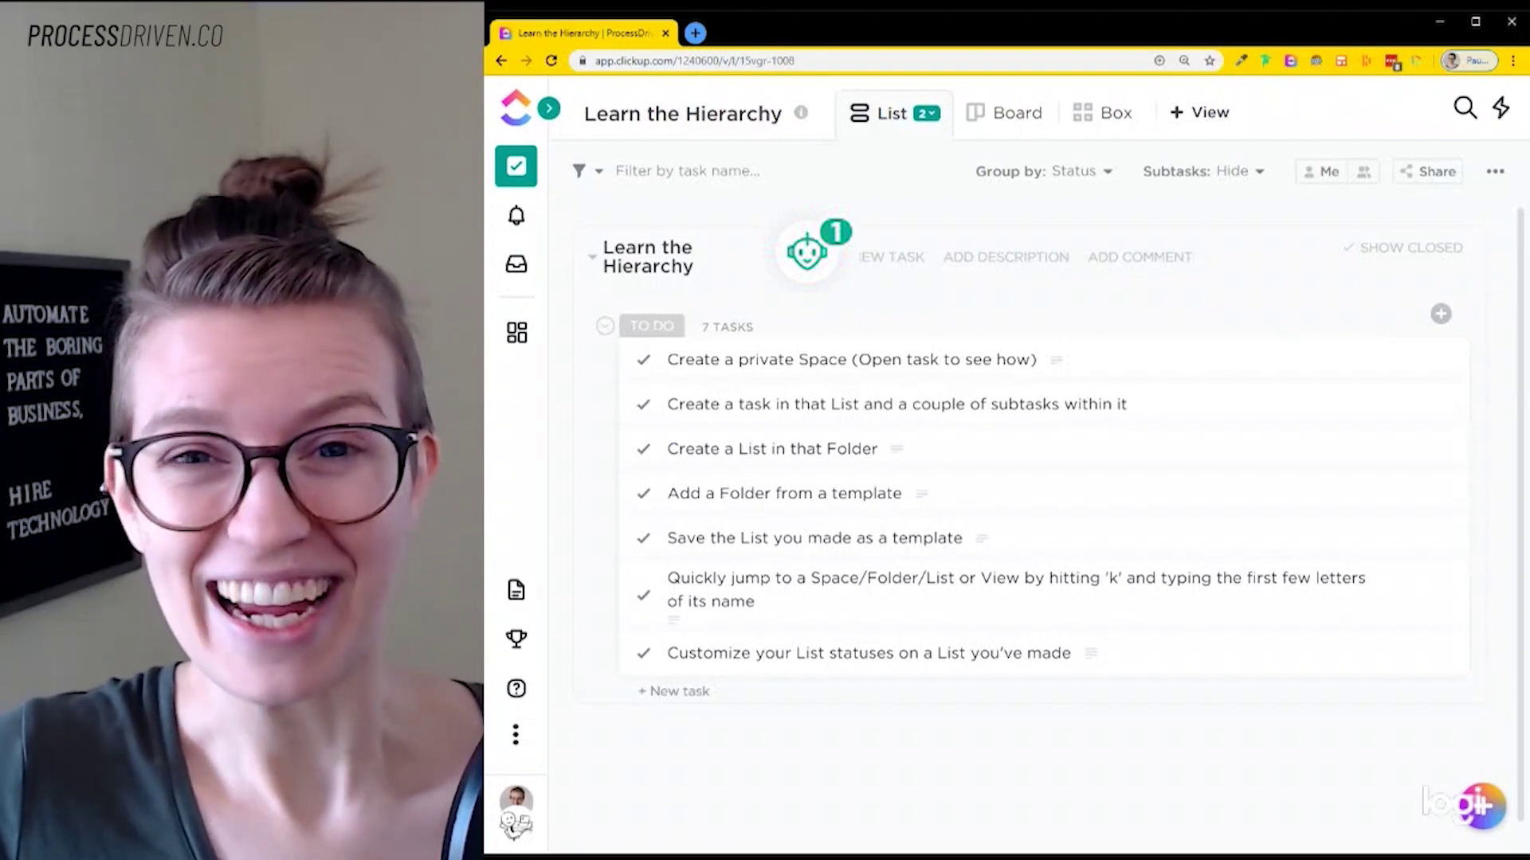
Step: Open the automations summary beside the Learn the Hierarchy title showing three active automations
{"action": "left_click", "coordinate": [804, 261]}
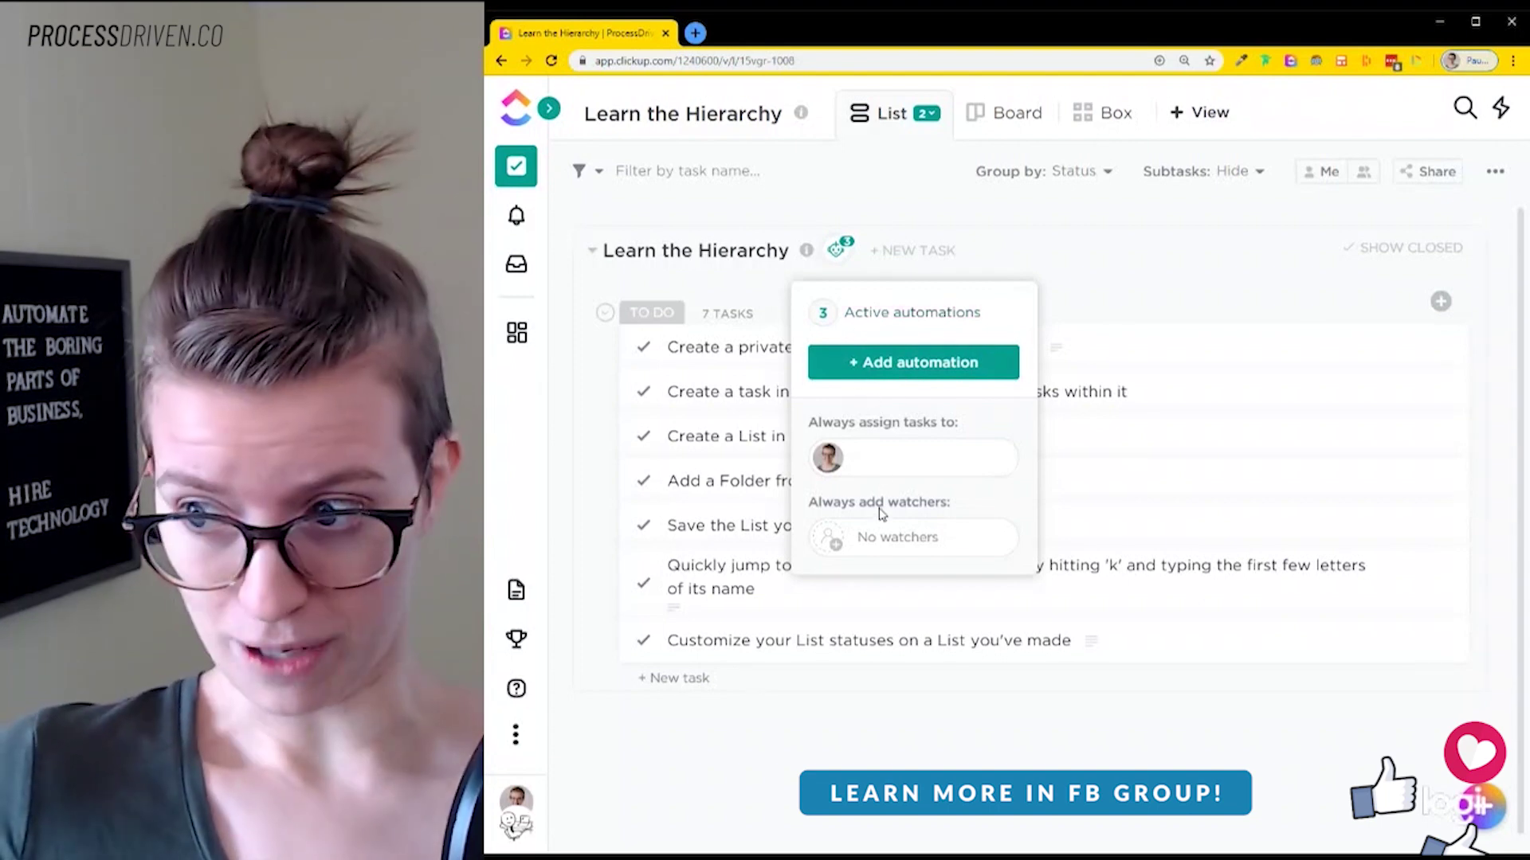
Step: Delete the COMPLETE-to-TO DO start date and priority automation from the Manage list
{"action": "left_click", "coordinate": [934, 318]}
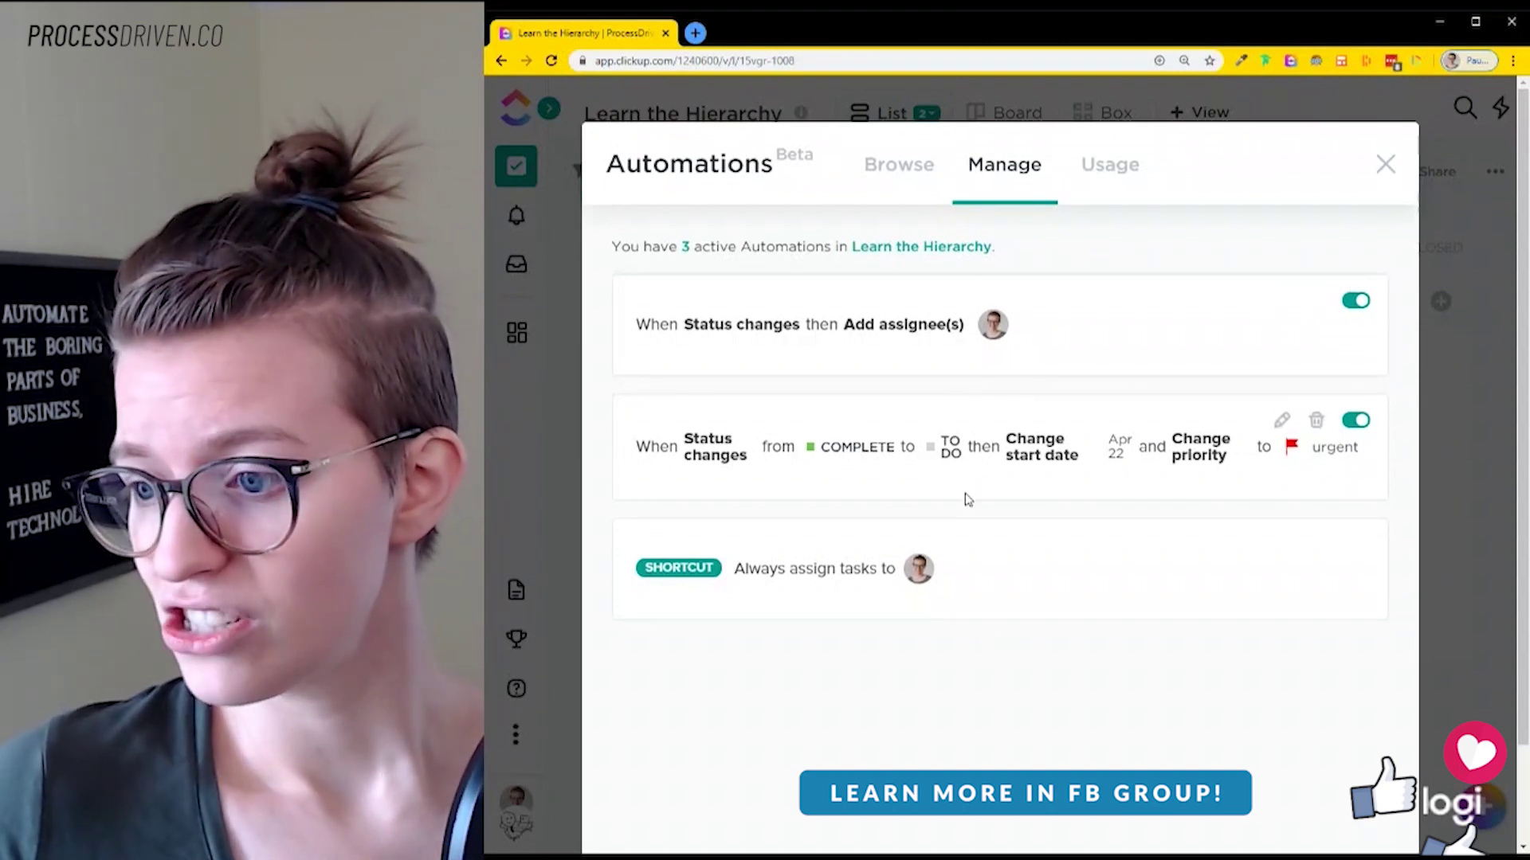
{"action": "left_click", "coordinate": [1316, 423]}
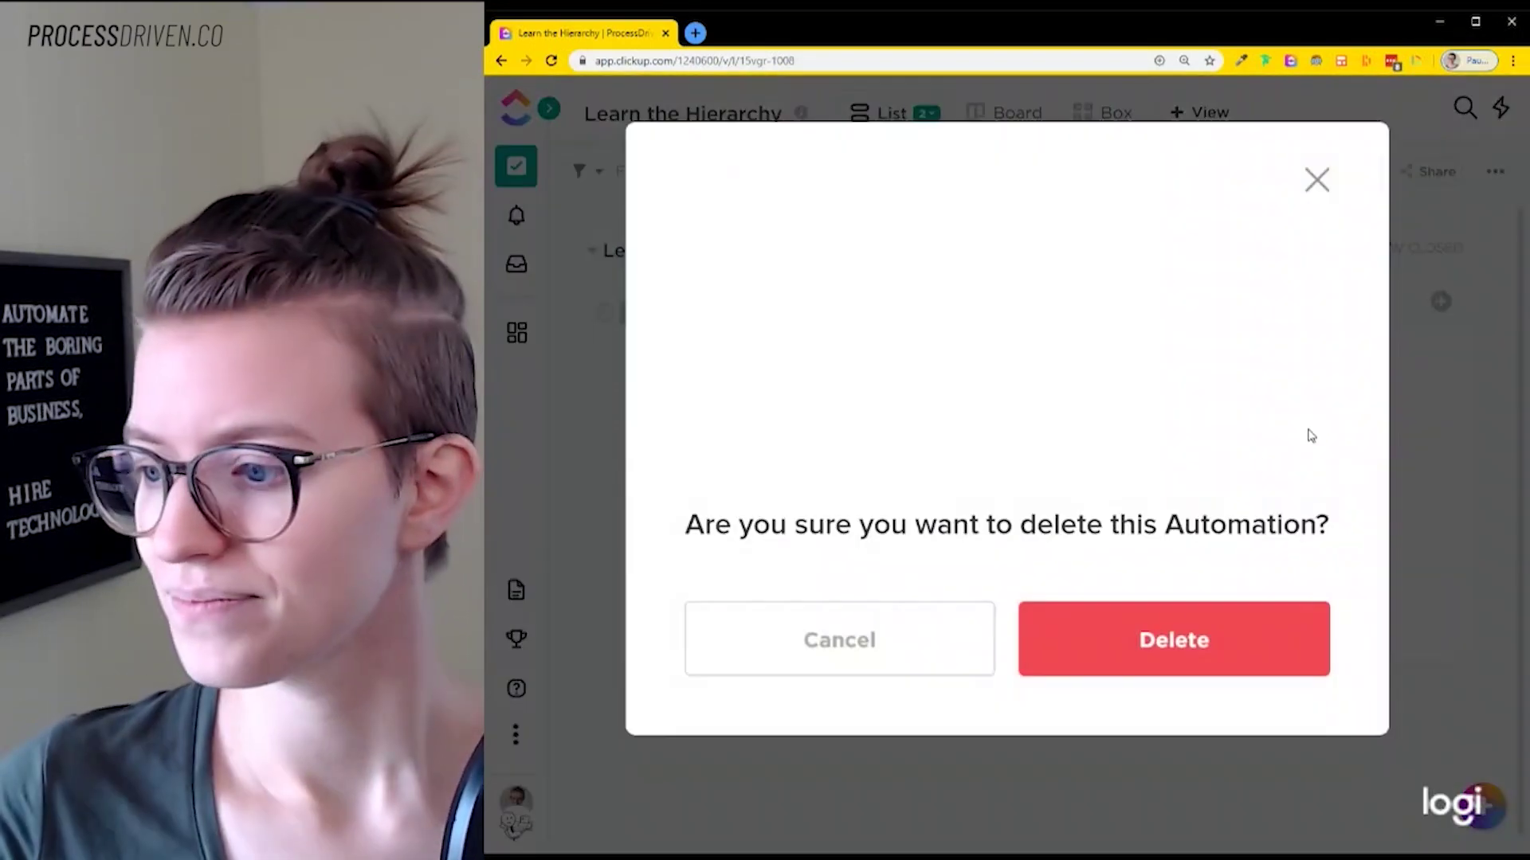
{"action": "left_click", "coordinate": [1138, 614]}
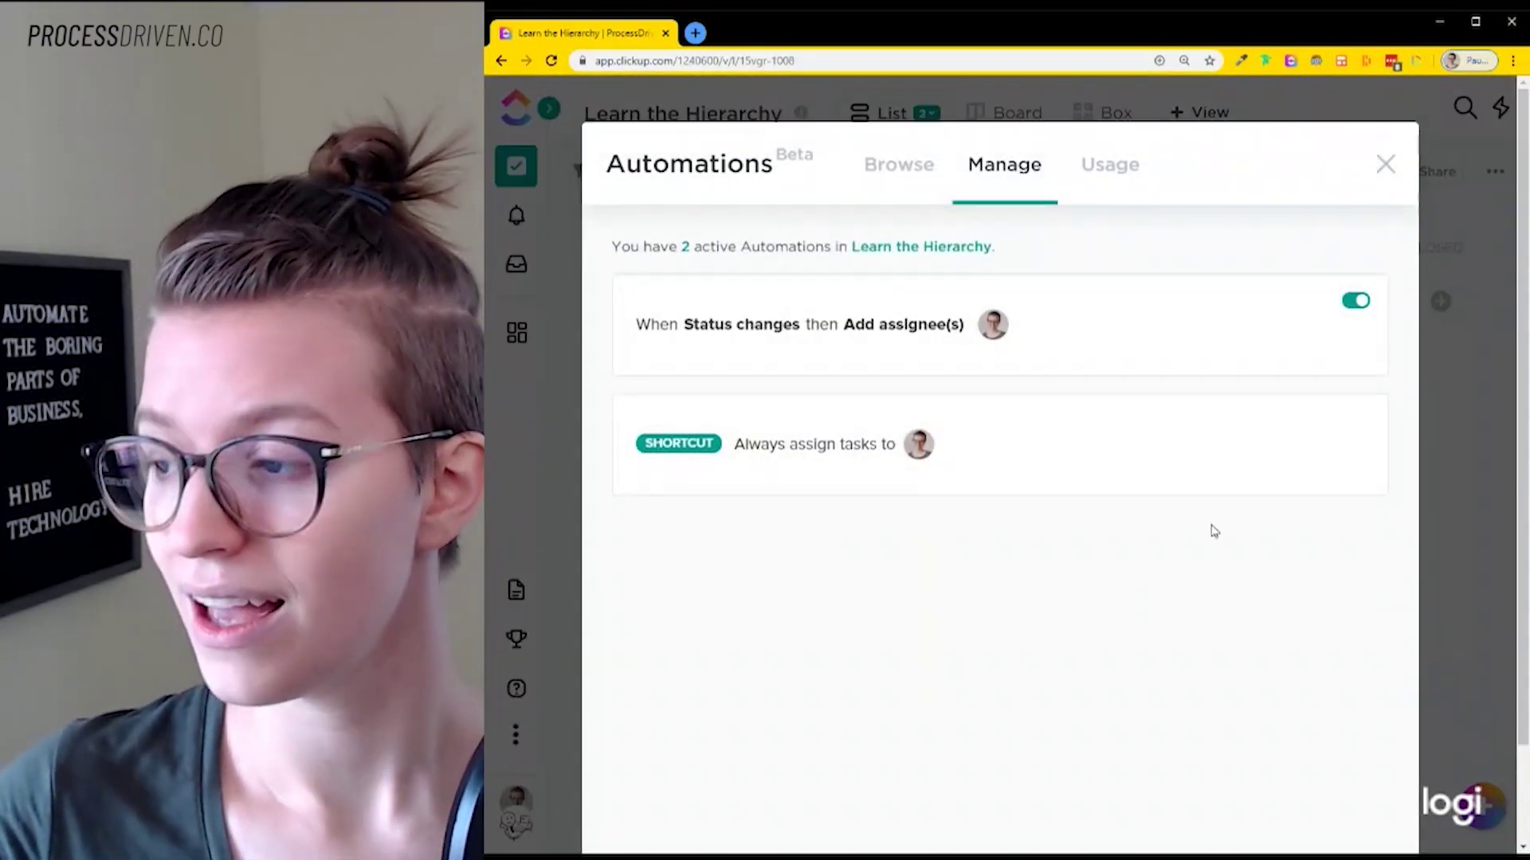
Step: Open the status-change assignee automation, cancel without changes, and close the automations window
{"action": "left_click", "coordinate": [1281, 303]}
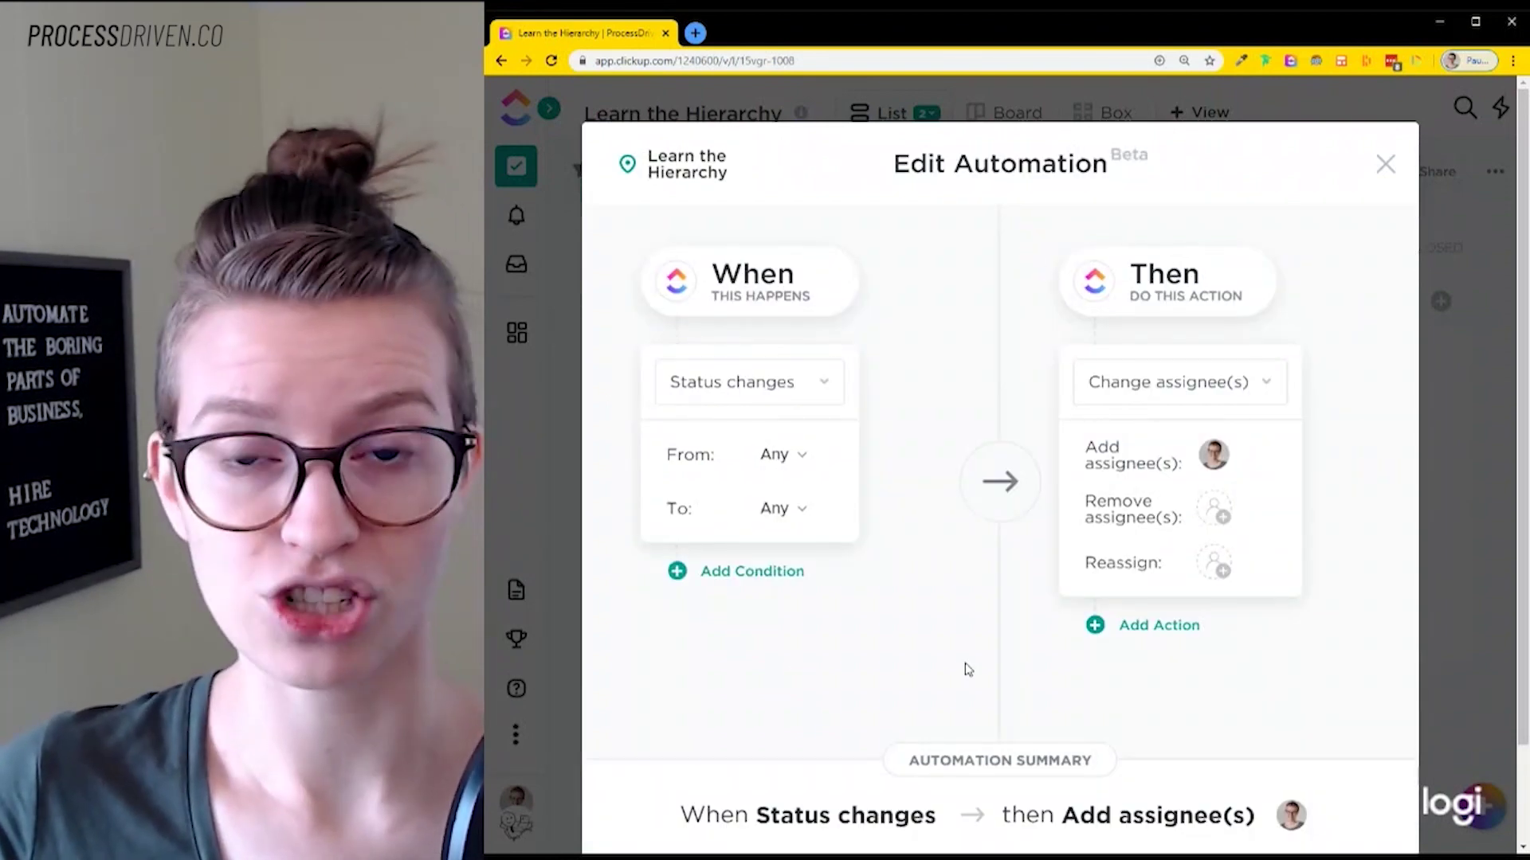
{"action": "scroll", "coordinate": [1147, 582], "scroll_direction": "down", "scroll_amount": 2}
{"action": "left_click", "coordinate": [948, 771]}
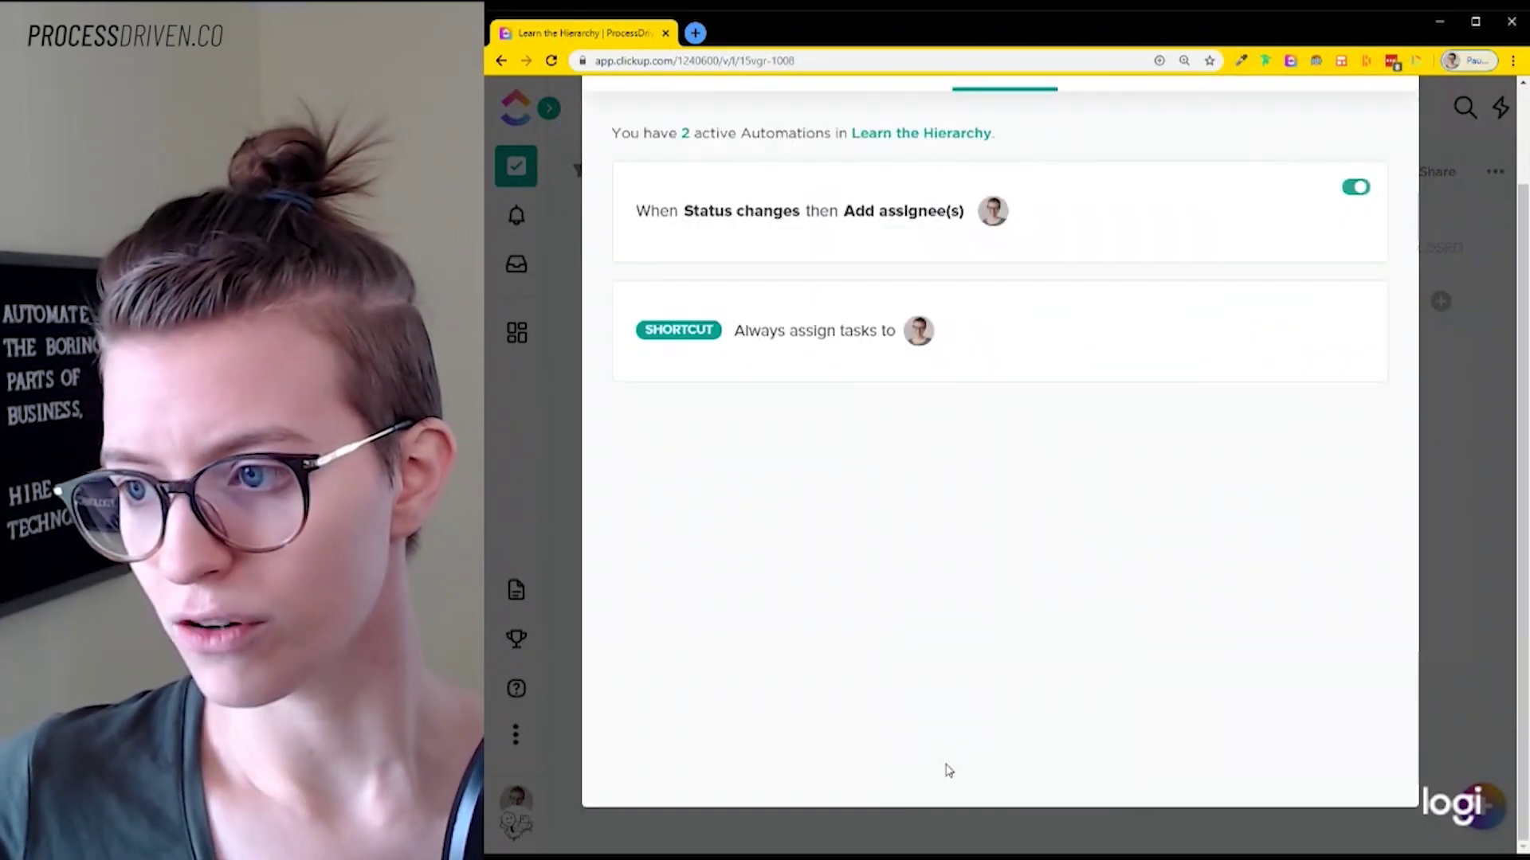
{"action": "scroll", "coordinate": [1195, 200], "scroll_direction": "up", "scroll_amount": 2}
{"action": "left_click", "coordinate": [1386, 163]}
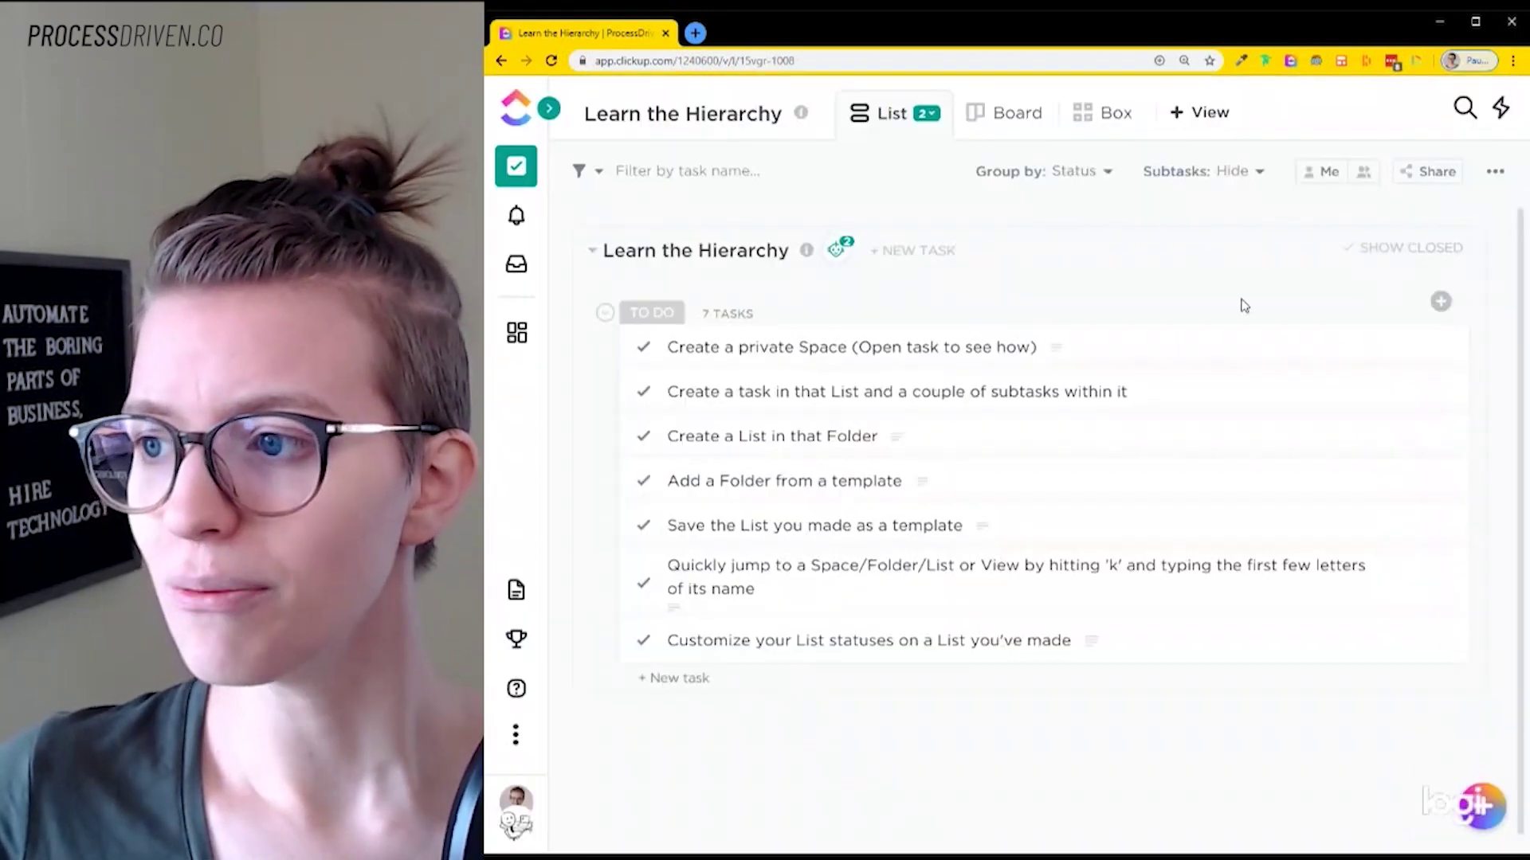
Step: Open the automation template library, peek at the active automations, then return to browsing
{"action": "mouse_move", "coordinate": [816, 261]}
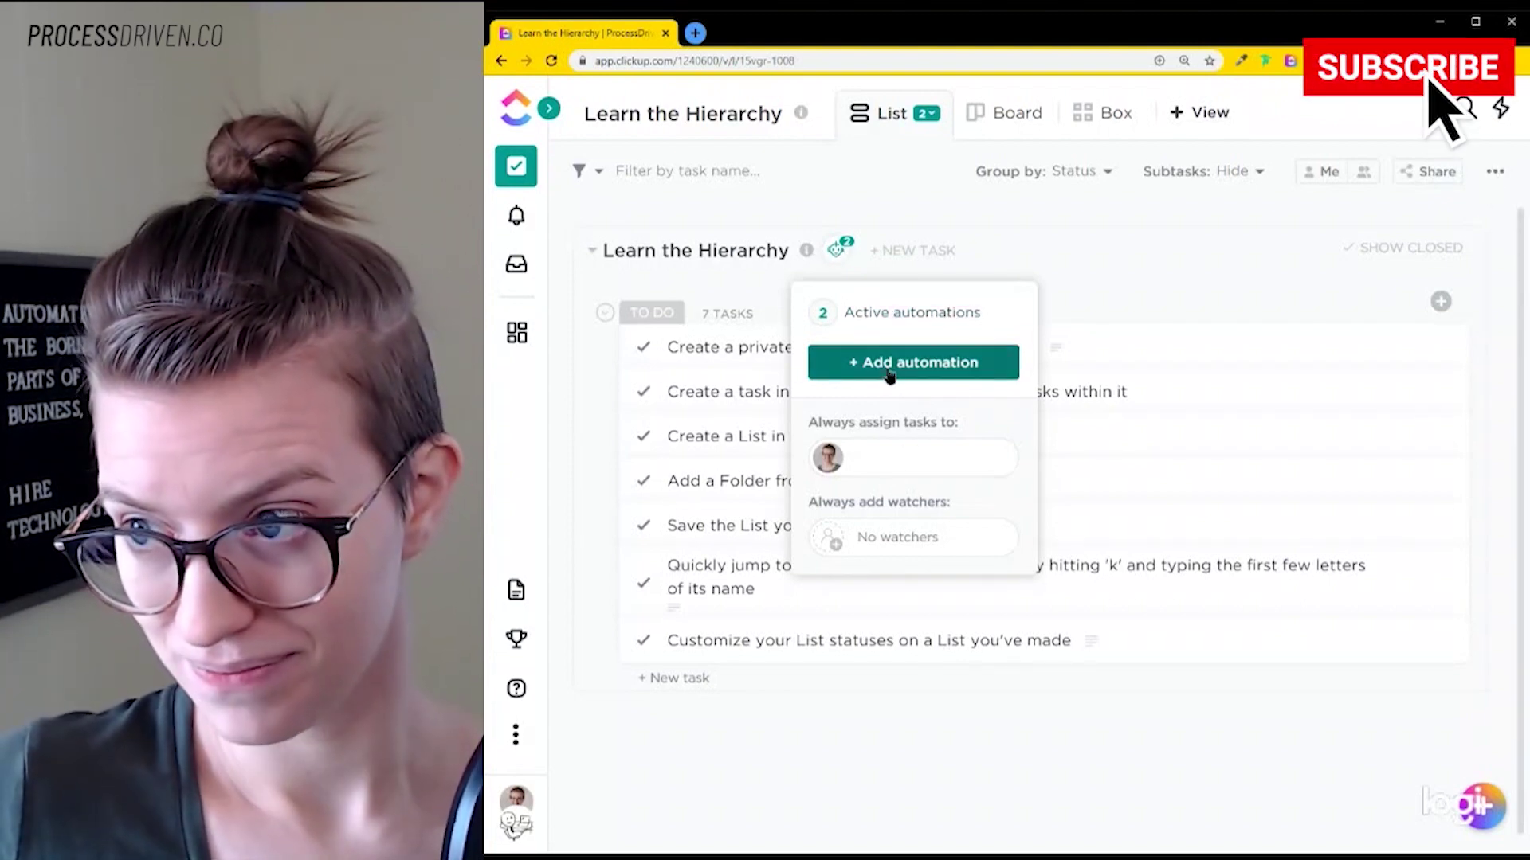
{"action": "left_click", "coordinate": [889, 374]}
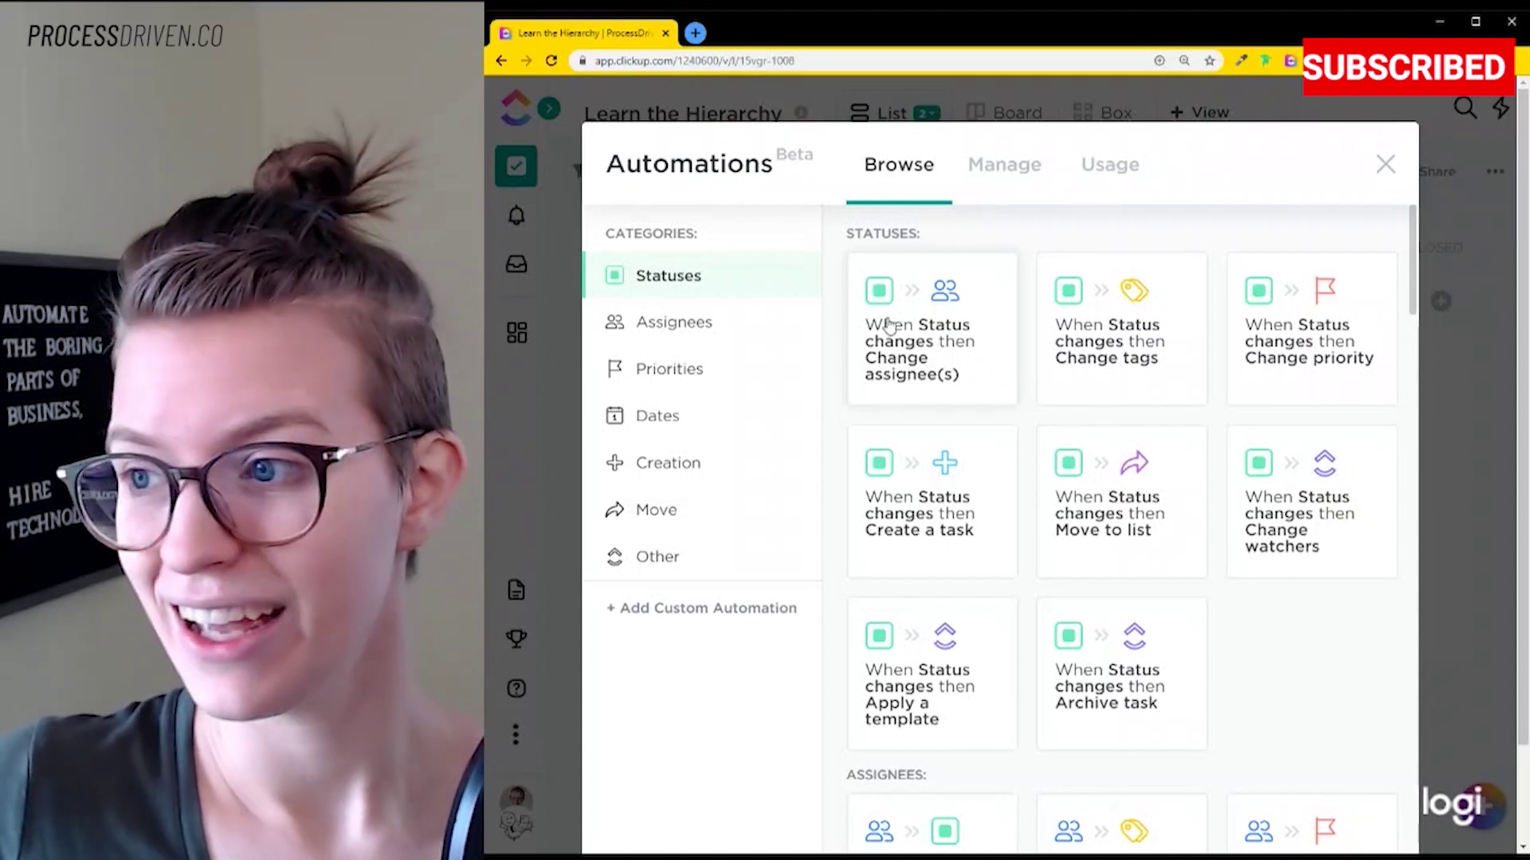
{"action": "left_click", "coordinate": [1026, 168]}
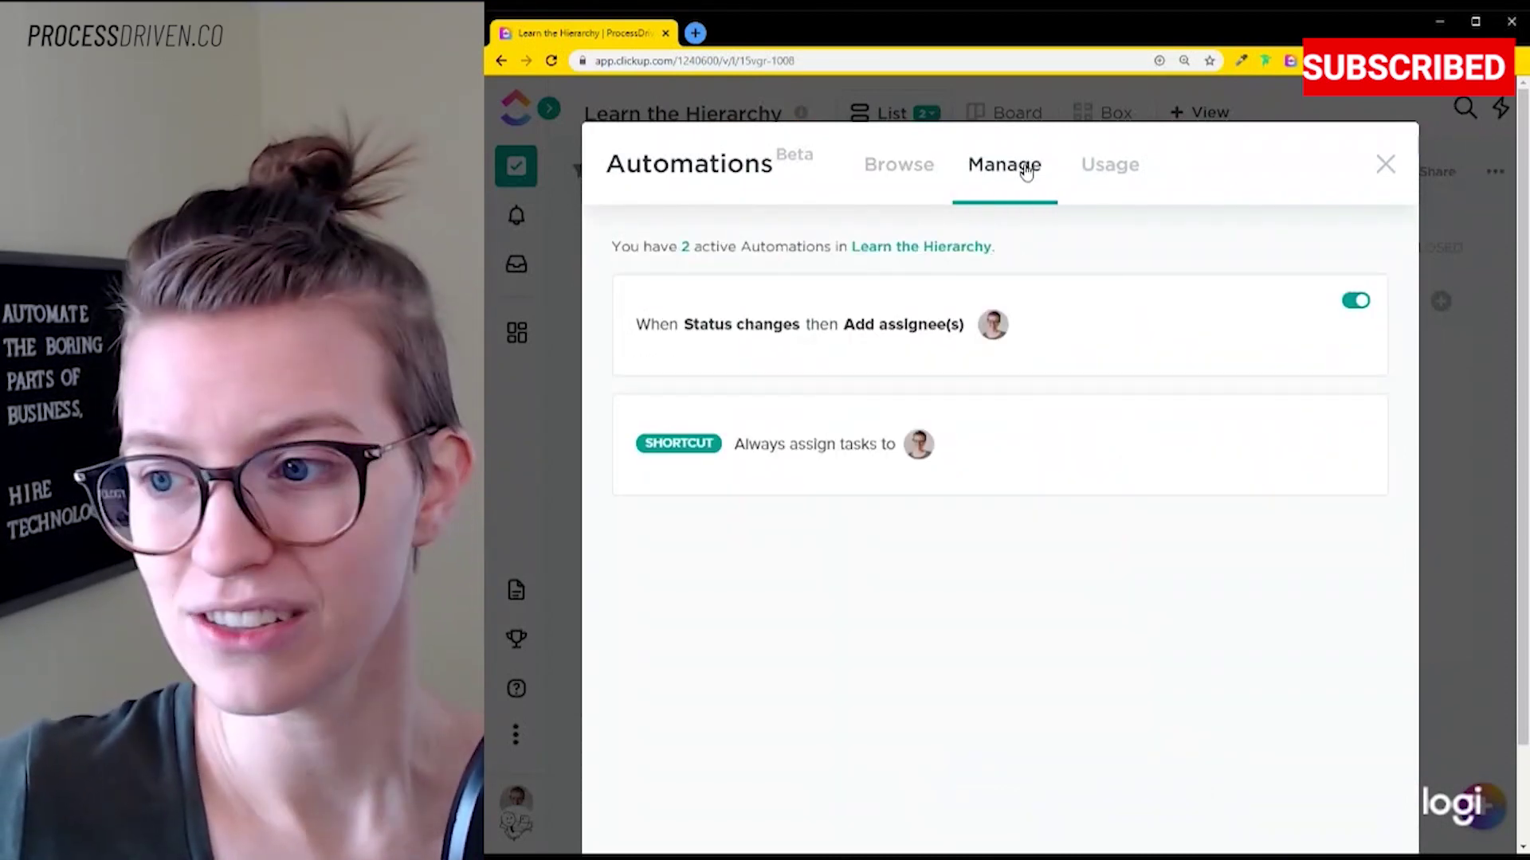
{"action": "left_click", "coordinate": [860, 172]}
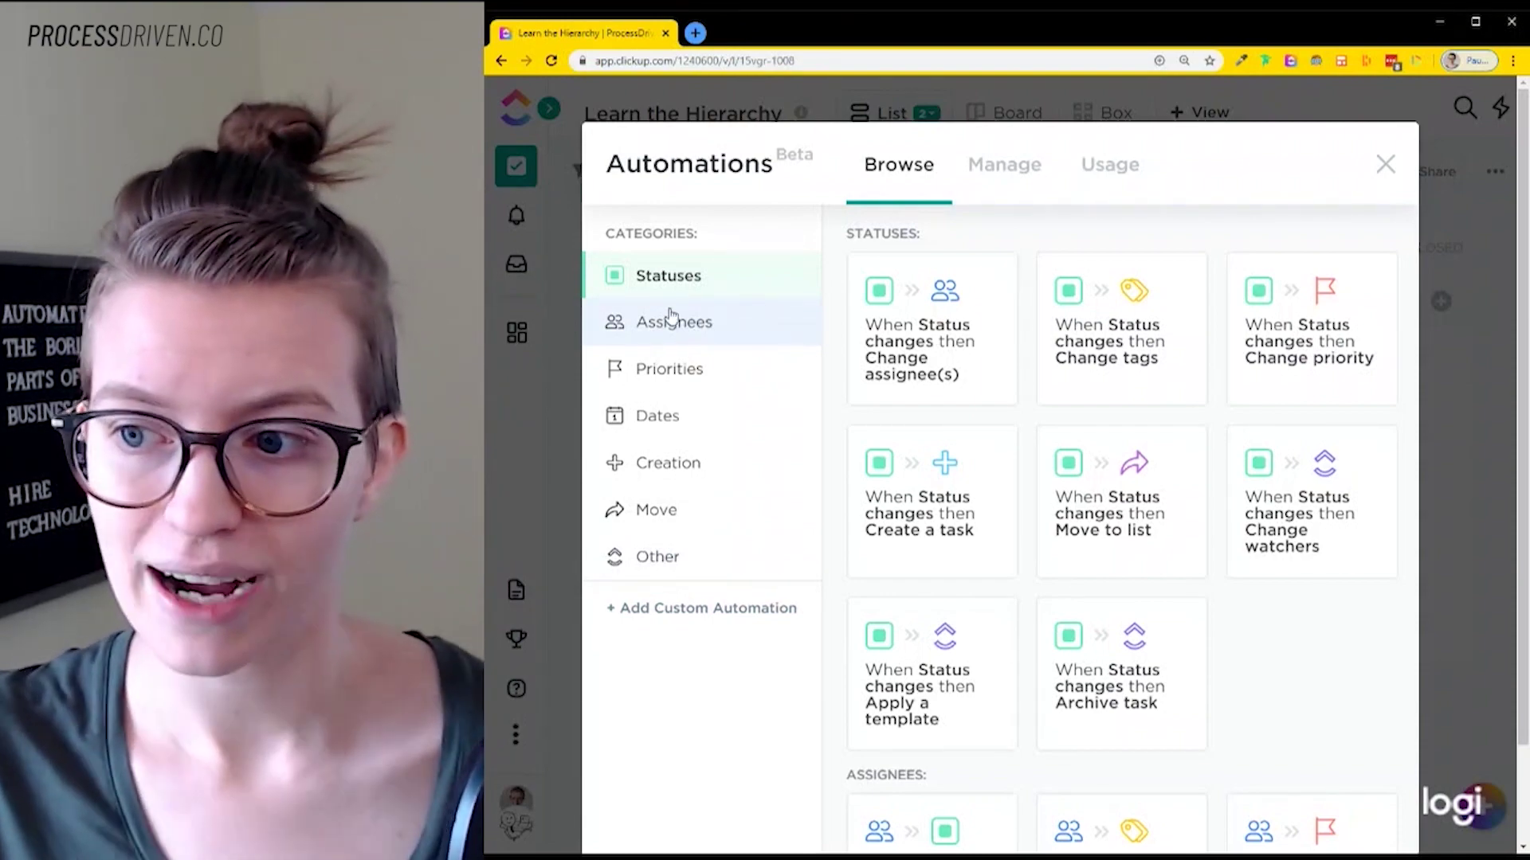
Step: Browse the Assignees, Priorities, Dates, Move and Other template categories, ending on Priorities
{"action": "left_click", "coordinate": [671, 319]}
{"action": "left_click", "coordinate": [667, 368]}
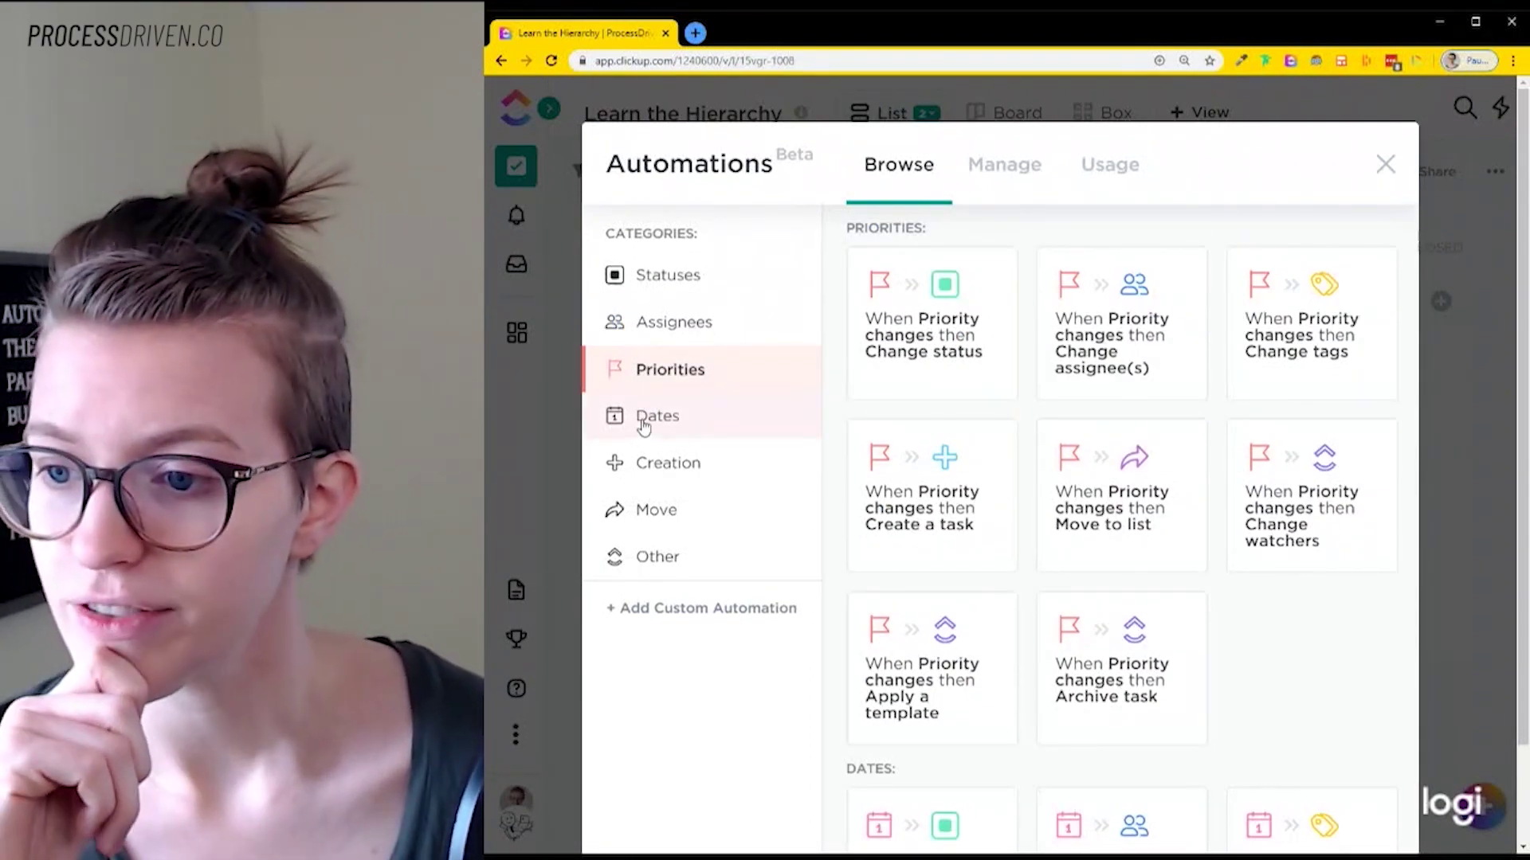
{"action": "left_click", "coordinate": [643, 424]}
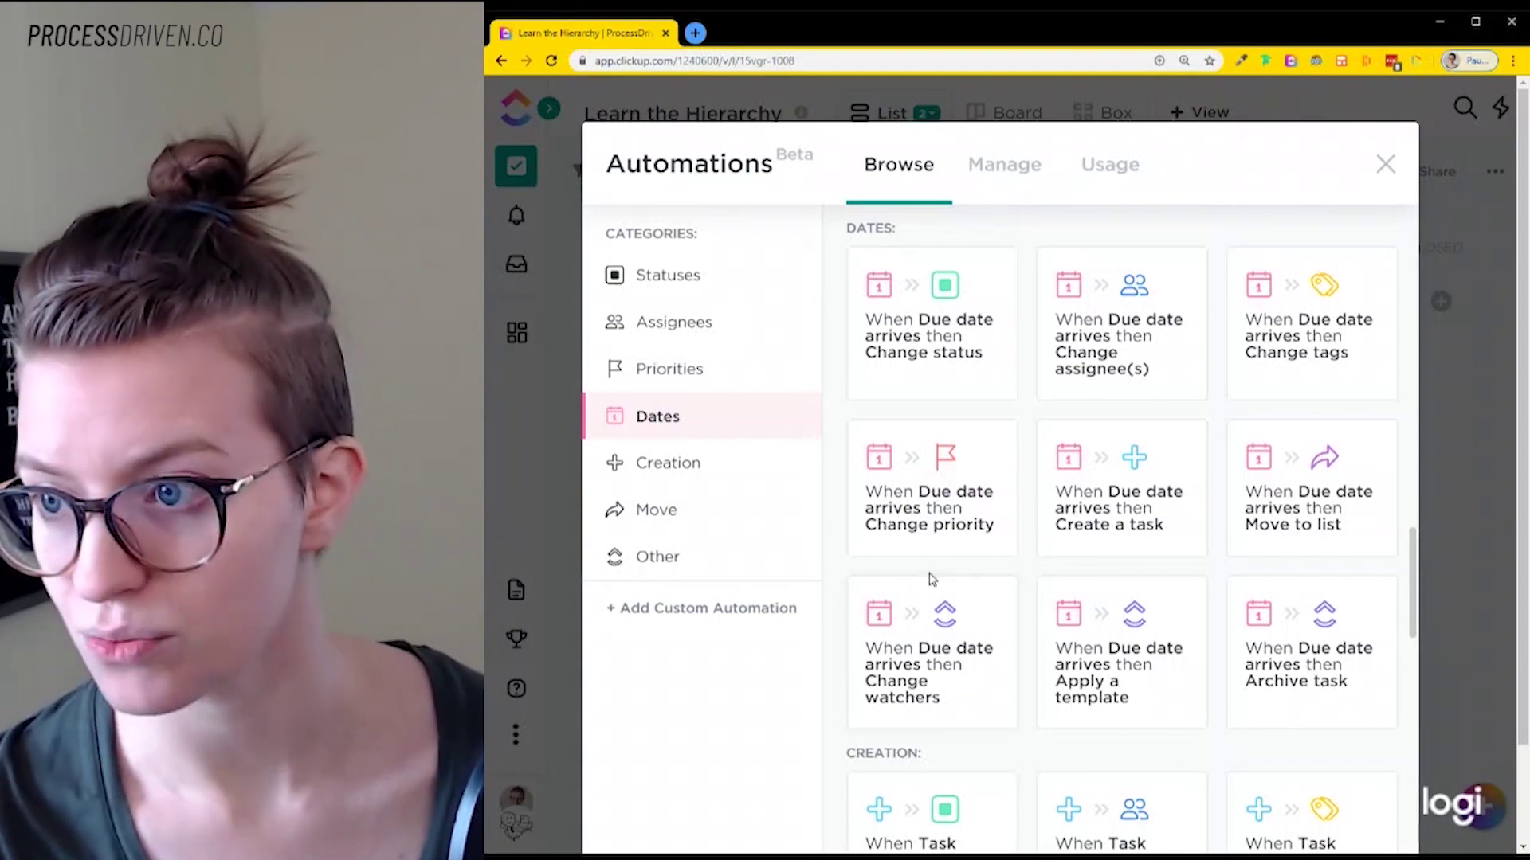
{"action": "left_click", "coordinate": [699, 514]}
{"action": "left_click", "coordinate": [706, 555]}
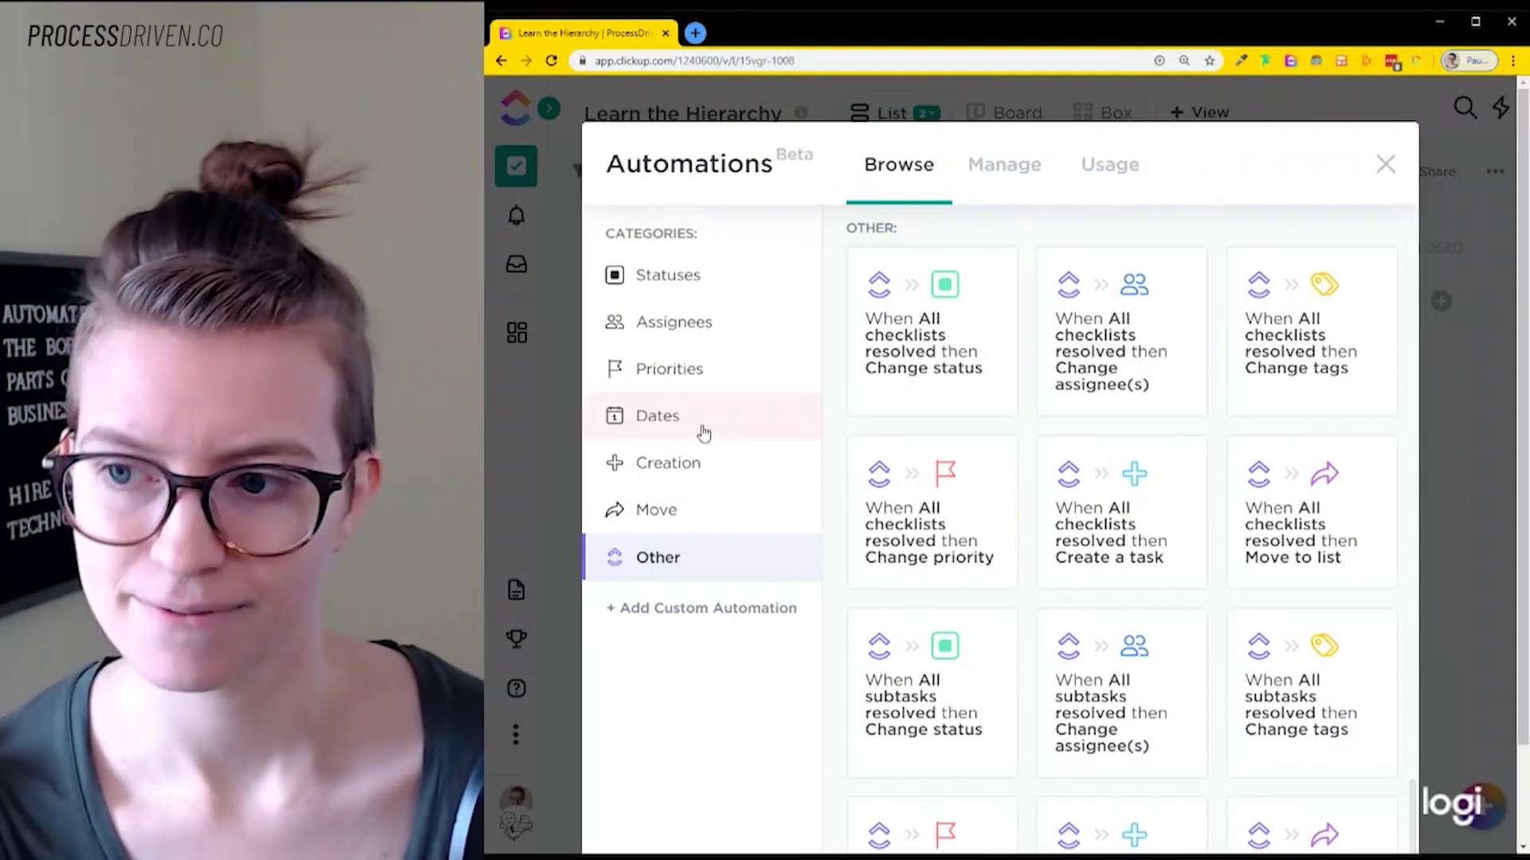
{"action": "left_click", "coordinate": [690, 414]}
{"action": "left_click", "coordinate": [668, 379]}
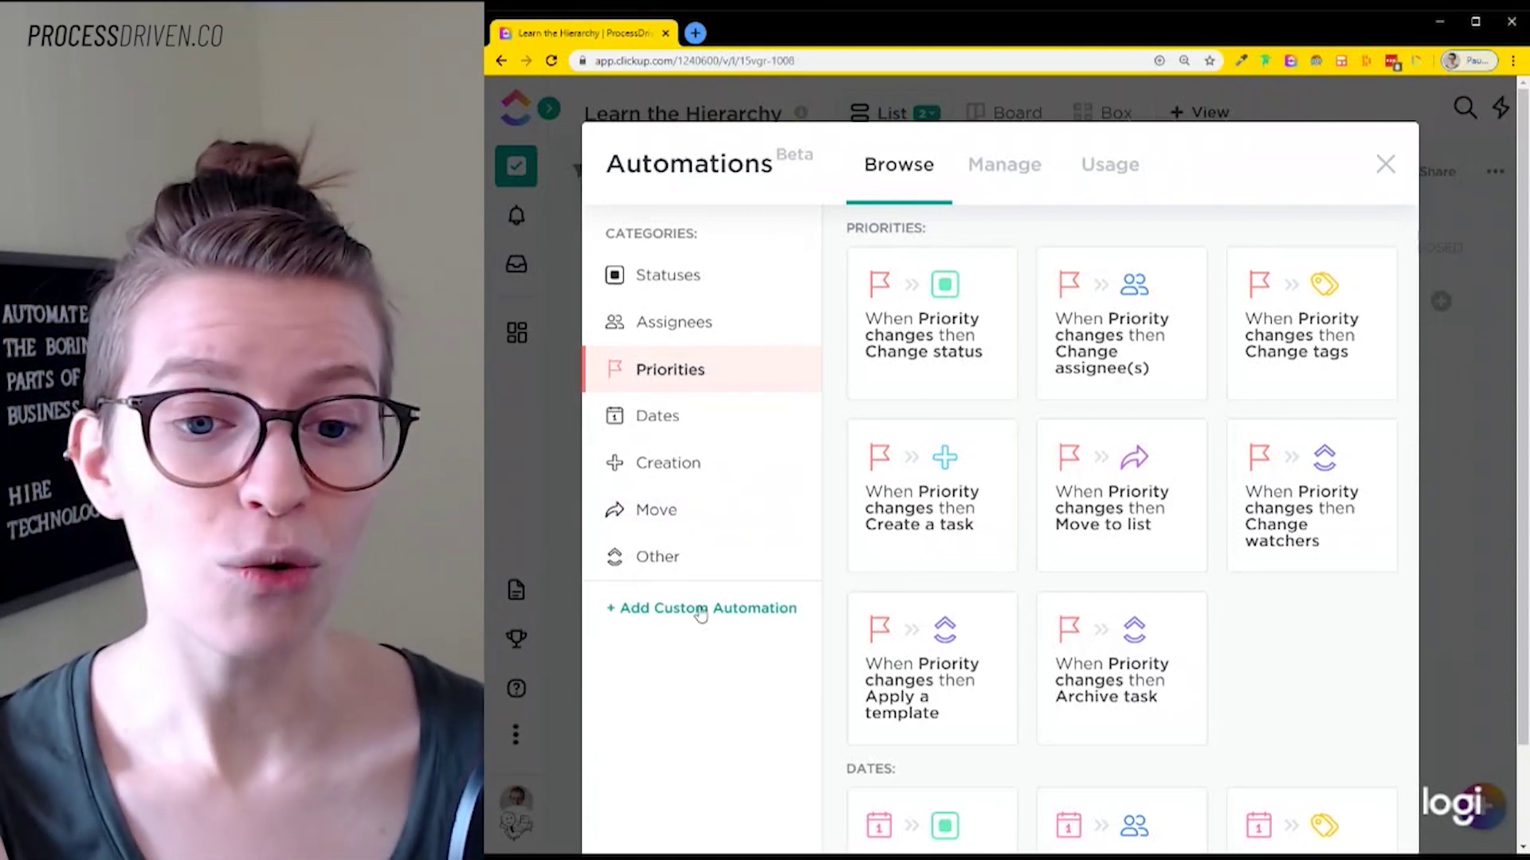
Step: Start a custom automation triggered when priority changes to Urgent
{"action": "left_click", "coordinate": [757, 611]}
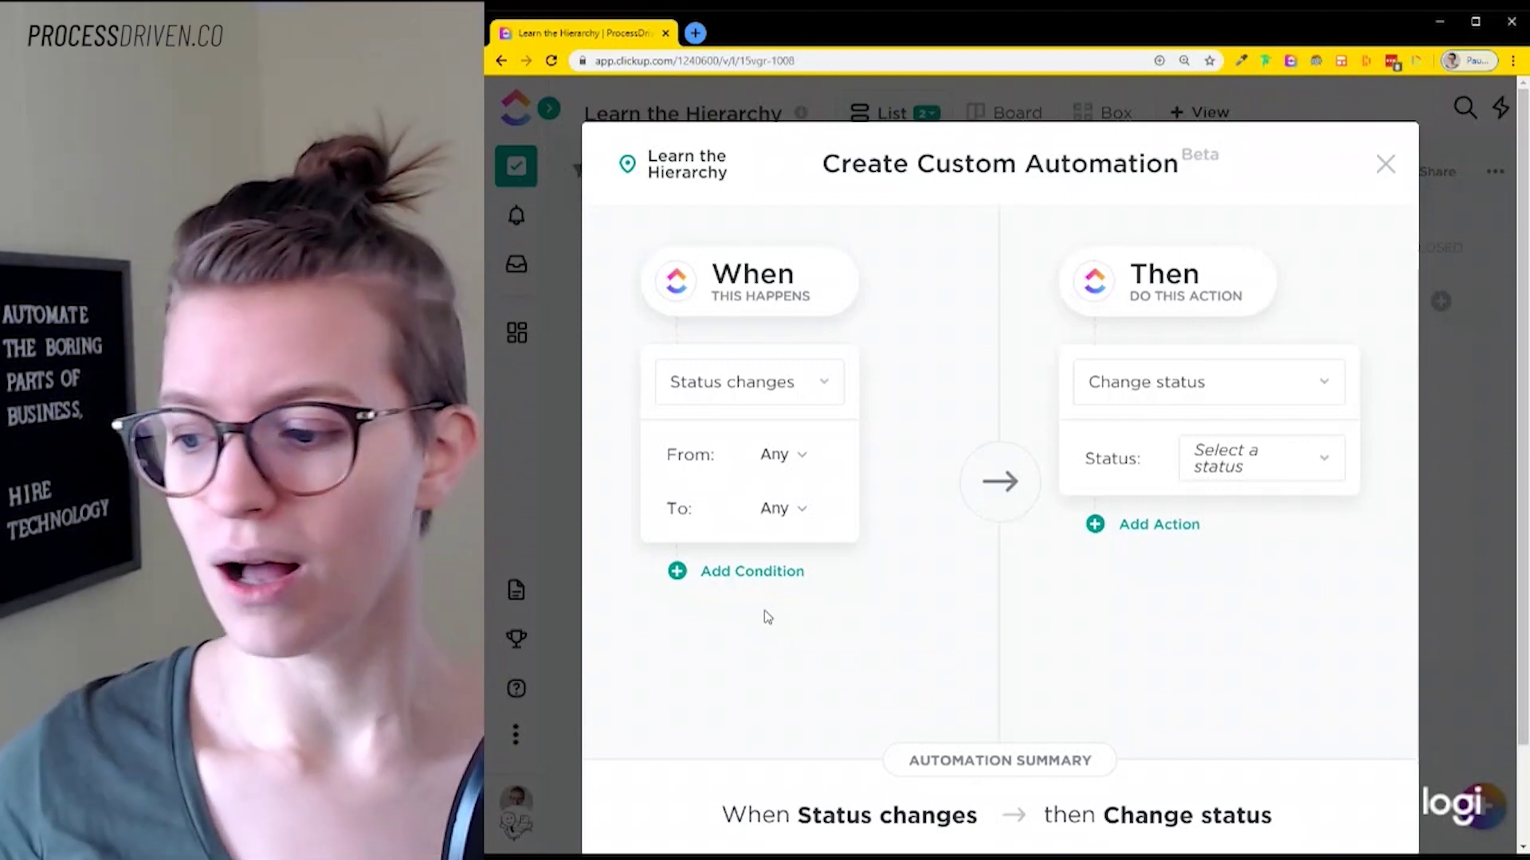
{"action": "scroll", "coordinate": [768, 617], "scroll_direction": "down", "scroll_amount": 2}
{"action": "scroll", "coordinate": [1522, 357], "scroll_direction": "up", "scroll_amount": 1}
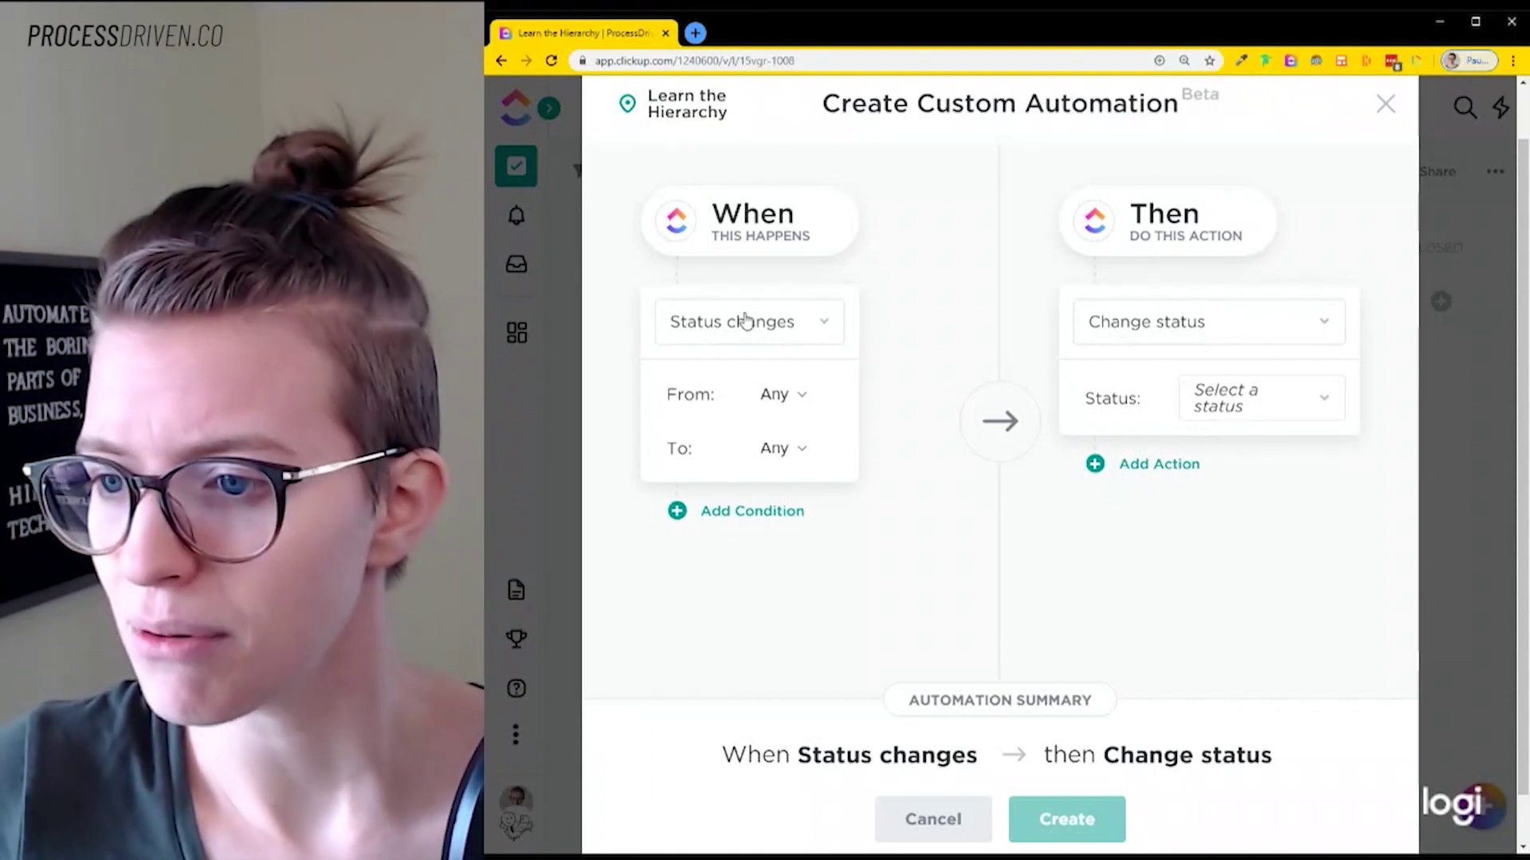
{"action": "left_click", "coordinate": [745, 319]}
{"action": "left_click", "coordinate": [769, 405]}
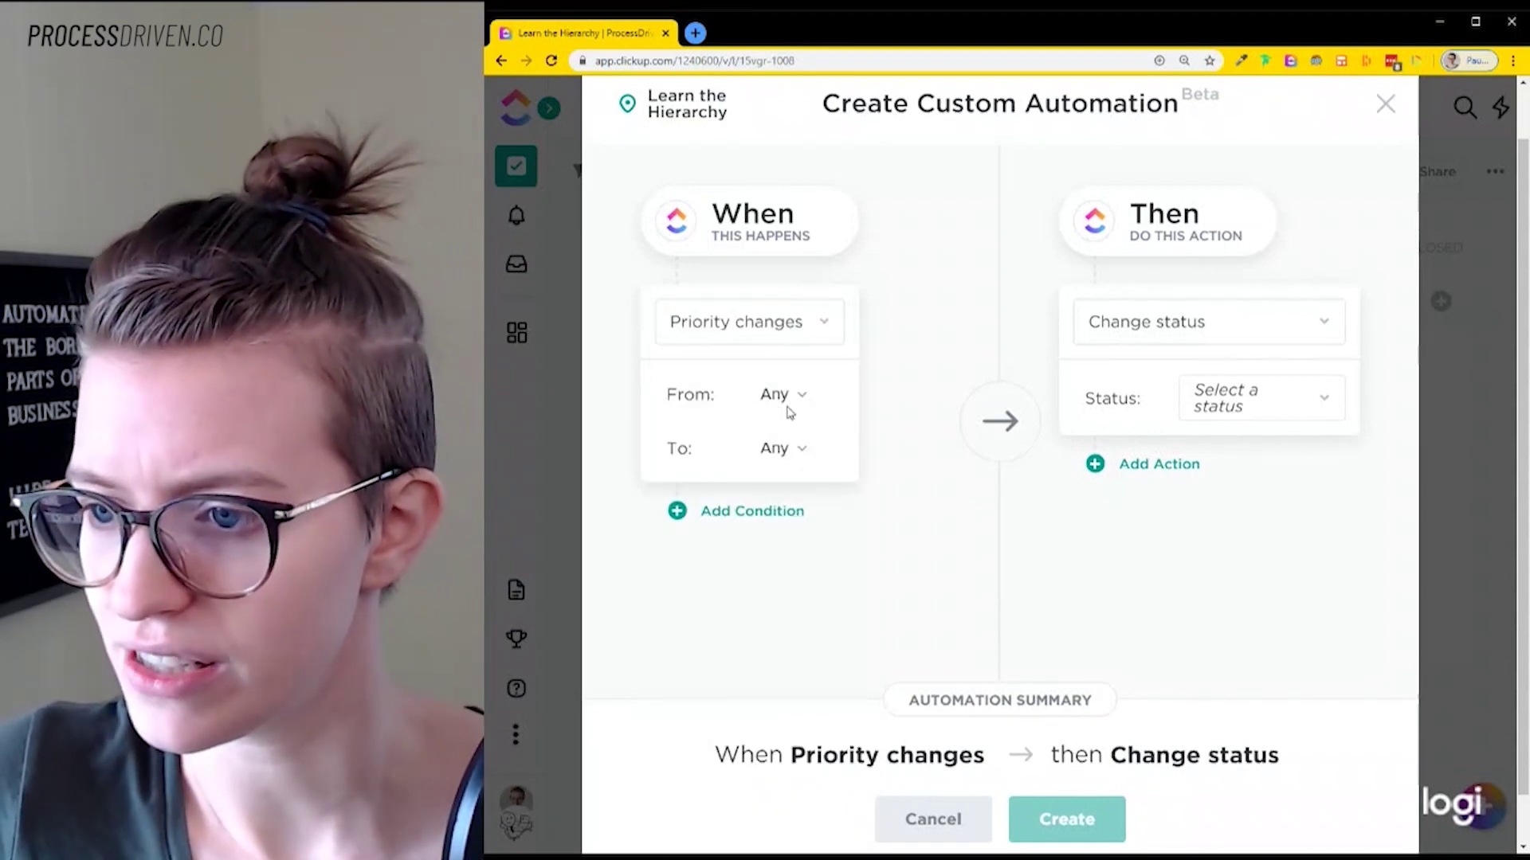
{"action": "left_click", "coordinate": [789, 398]}
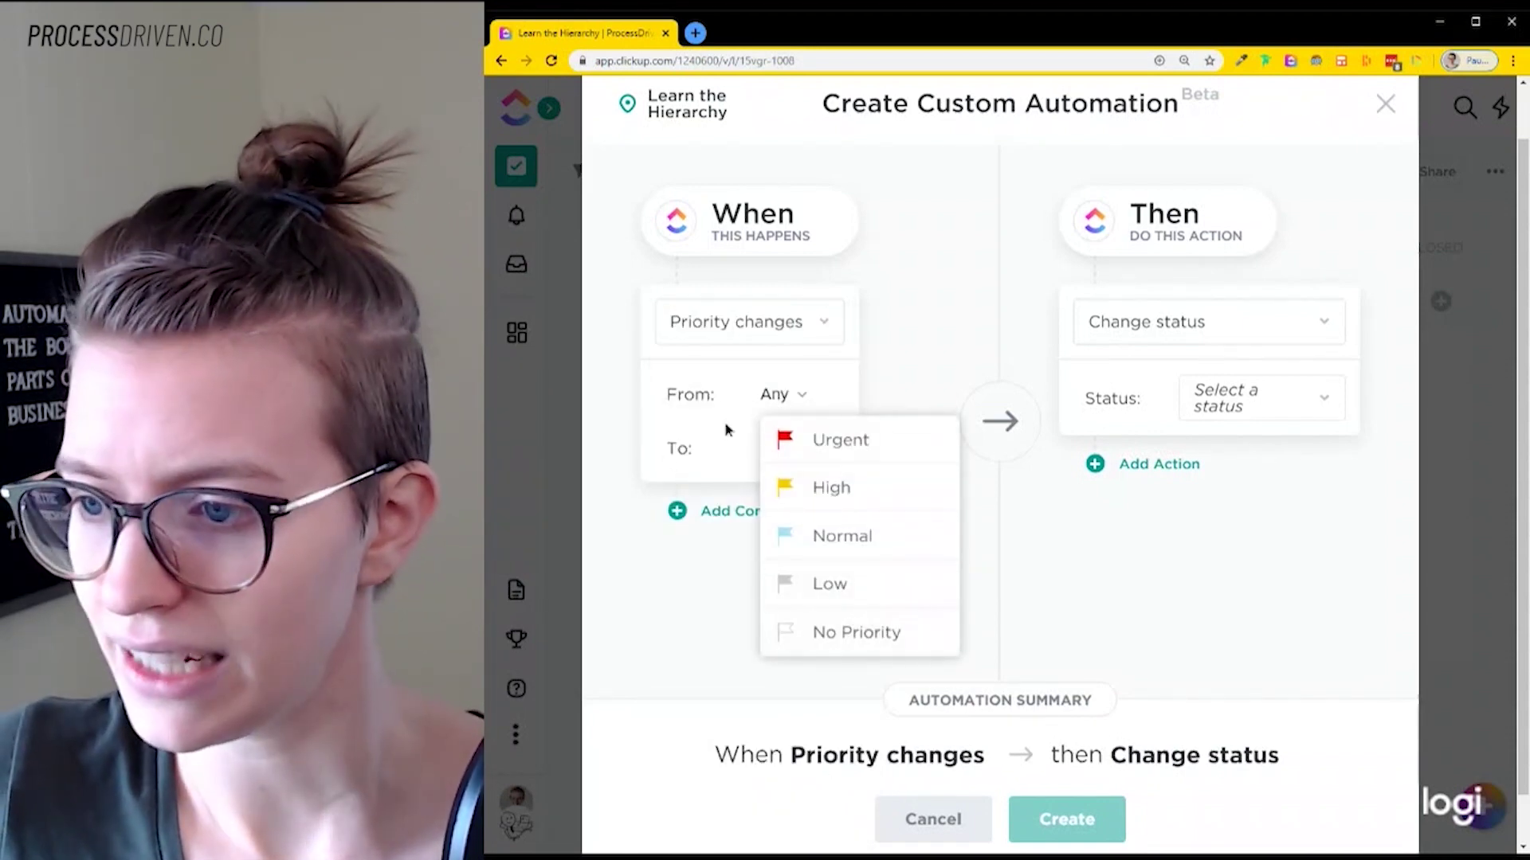
{"action": "left_click", "coordinate": [727, 430]}
{"action": "left_click", "coordinate": [779, 448]}
{"action": "left_click", "coordinate": [828, 494]}
{"action": "left_click", "coordinate": [872, 373]}
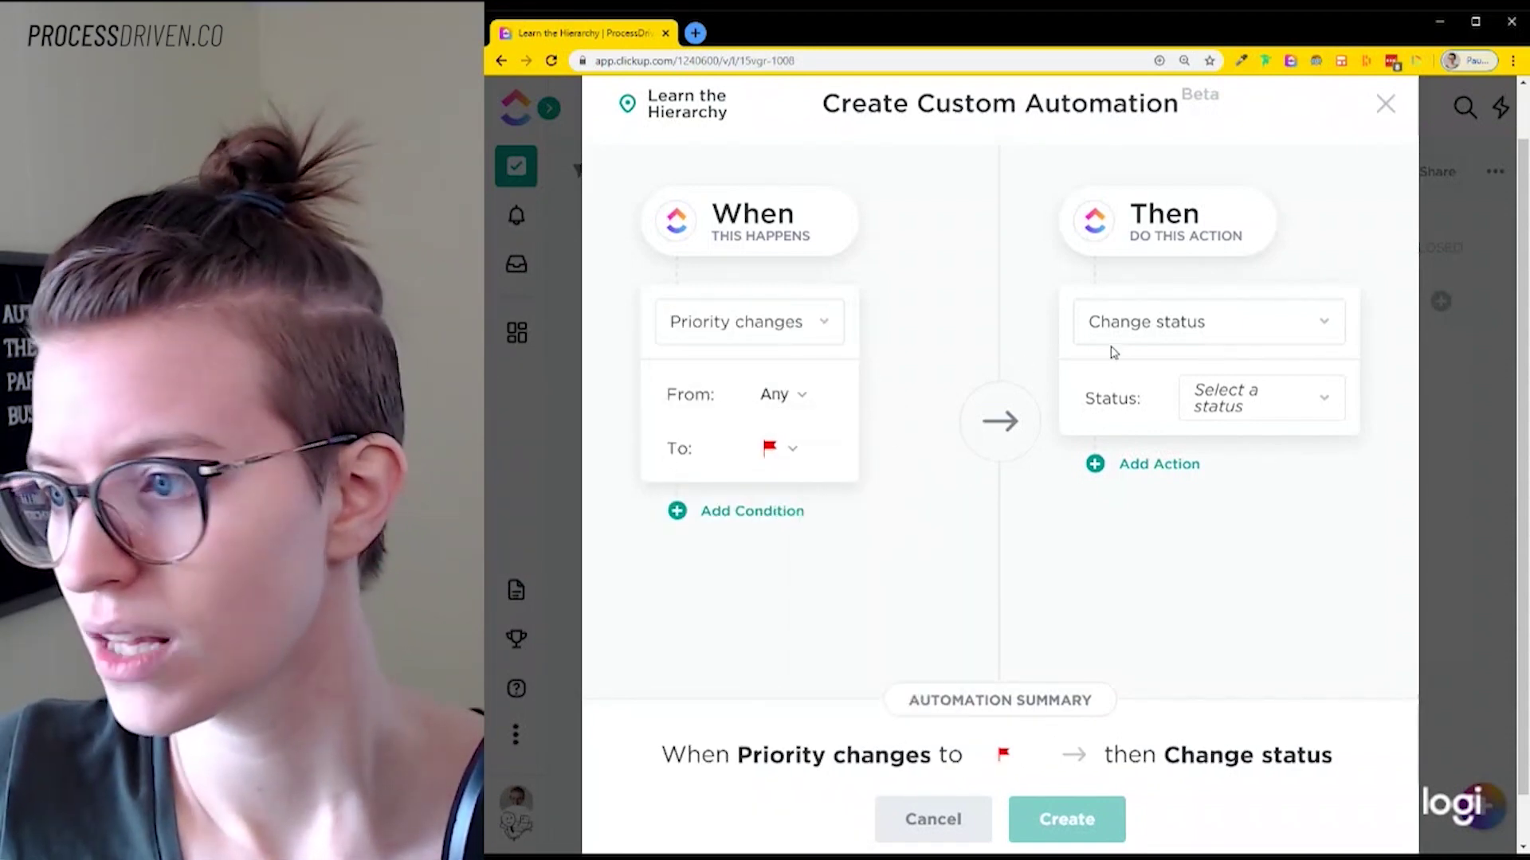
Step: Set the action to add the comment "What the heck is goin' on? 😱"
{"action": "left_click", "coordinate": [1143, 339]}
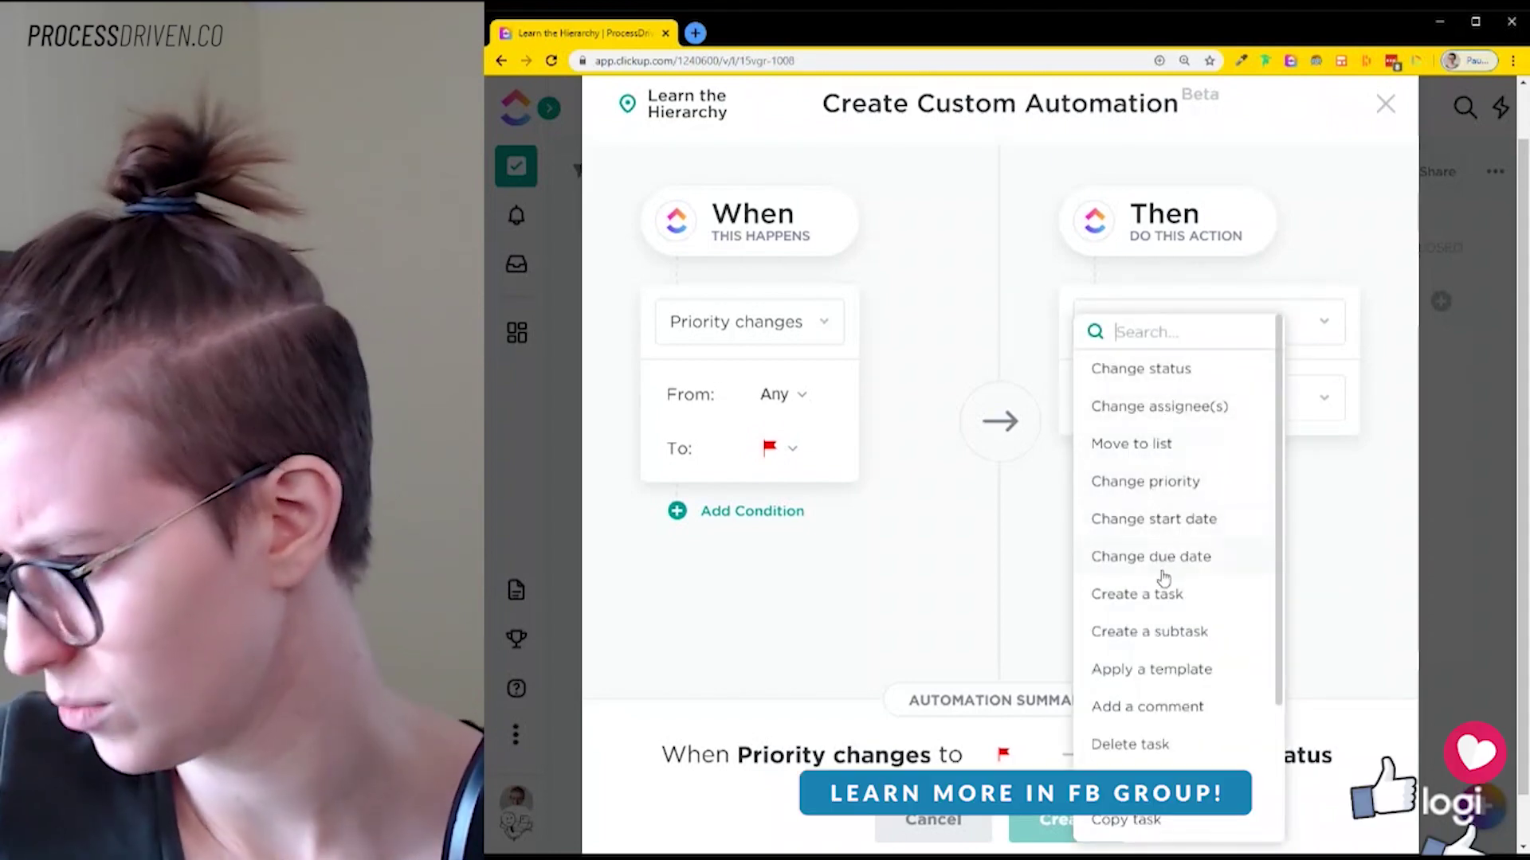
{"action": "left_click", "coordinate": [1150, 706]}
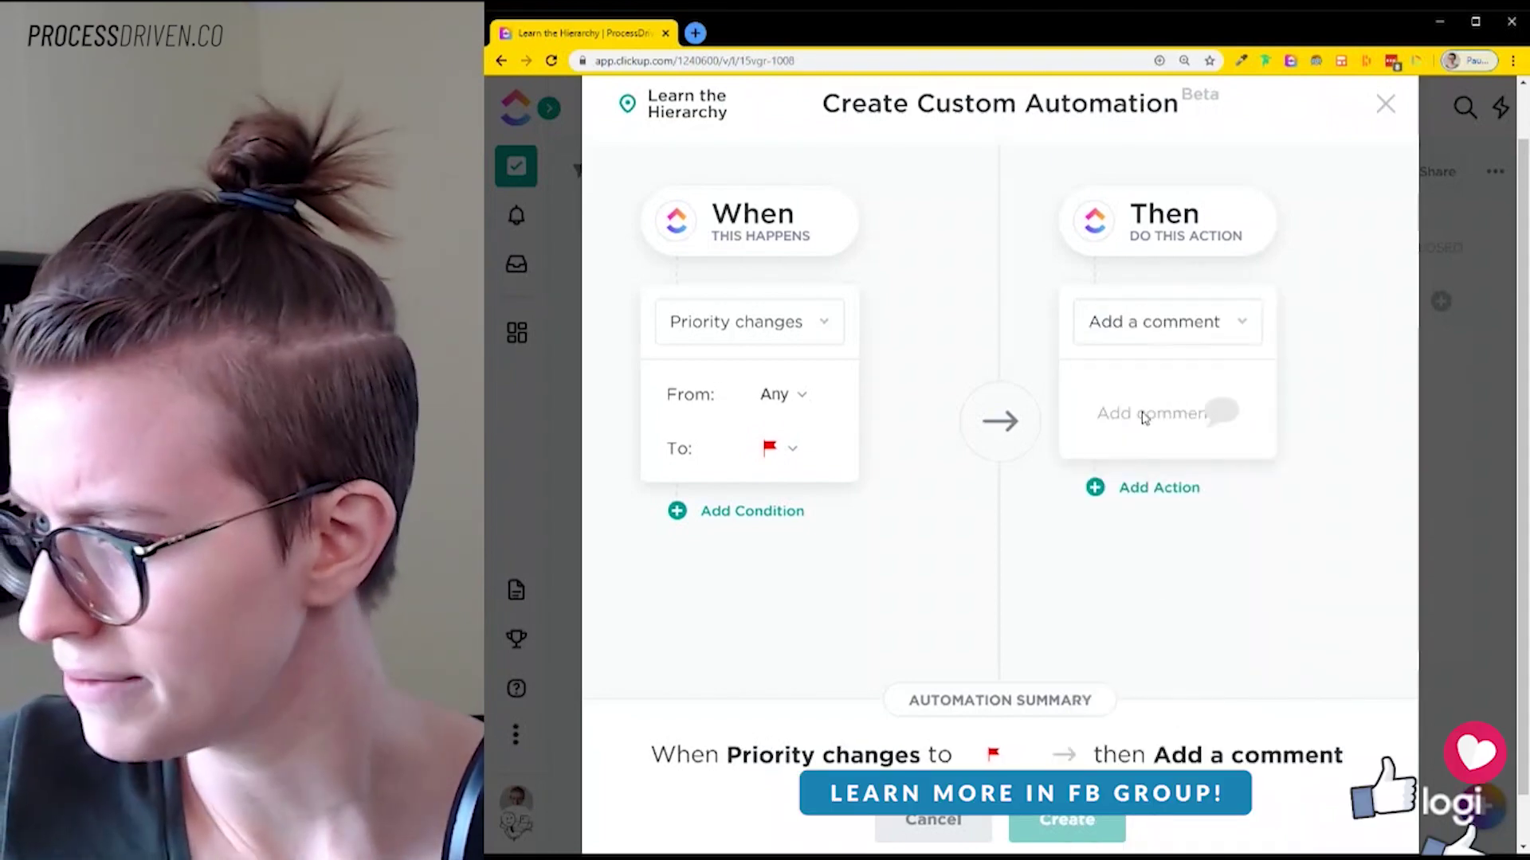
{"action": "left_click", "coordinate": [1143, 413]}
{"action": "type", "text": "What the he"}
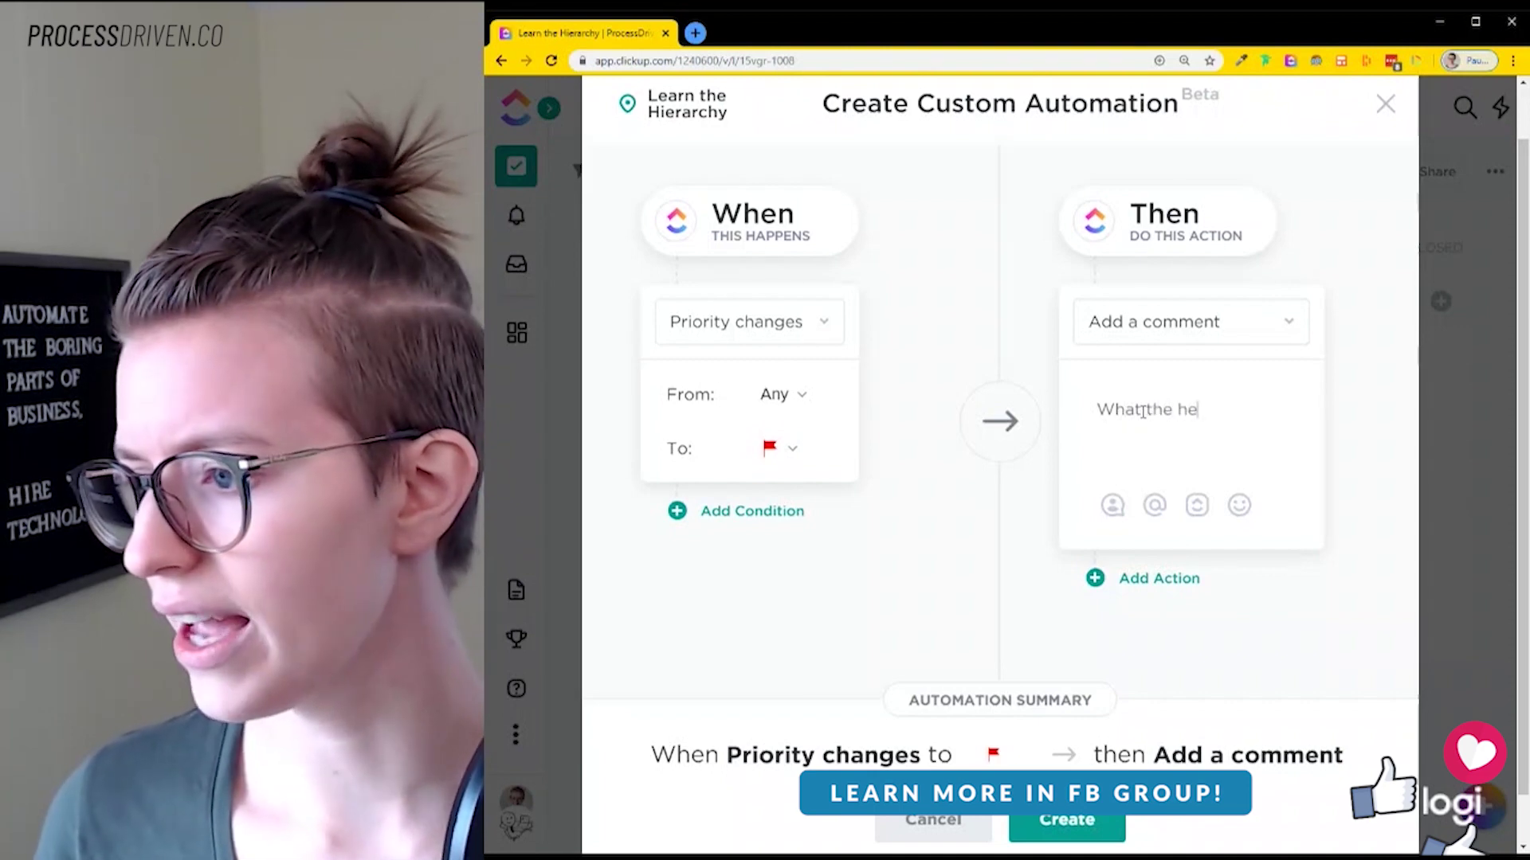
{"action": "type", "text": "ck is goign on?"}
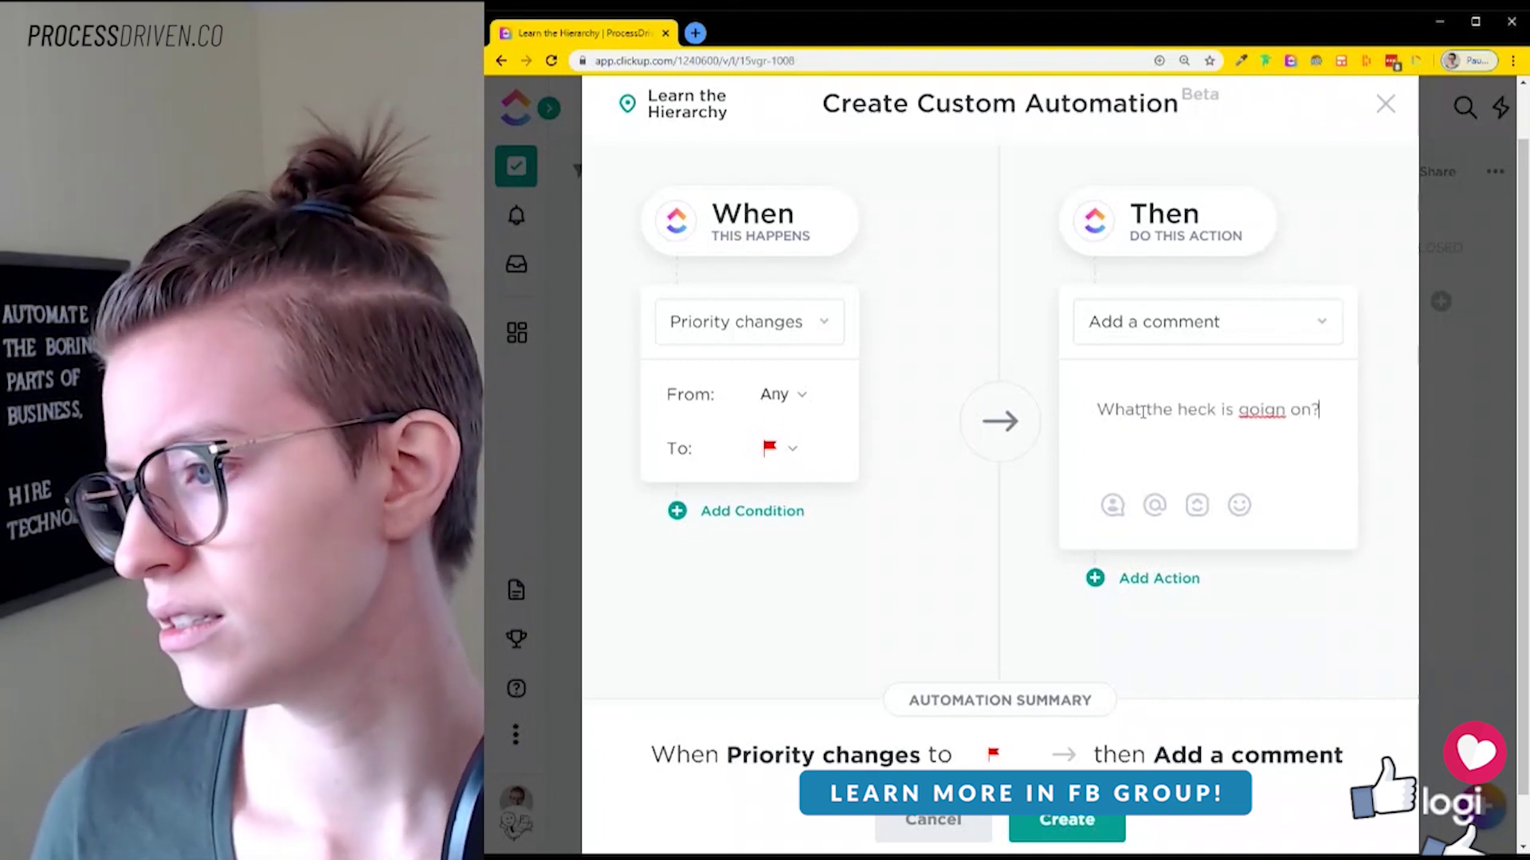
{"action": "double_click", "coordinate": [1267, 409]}
{"action": "left_click", "coordinate": [1273, 411]}
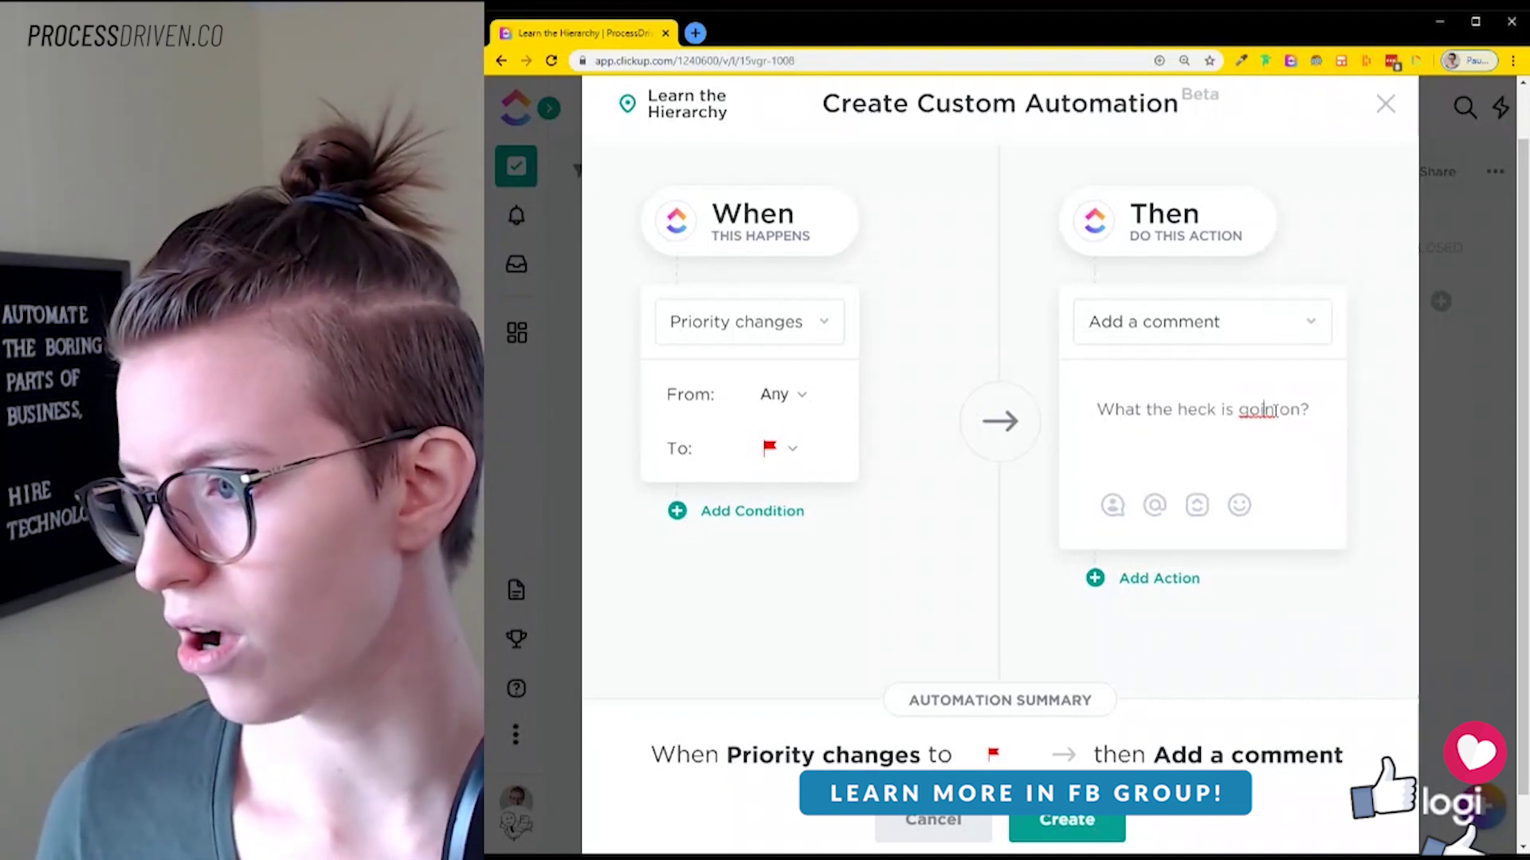
{"action": "key", "text": "Right"}
{"action": "type", "text": "'"}
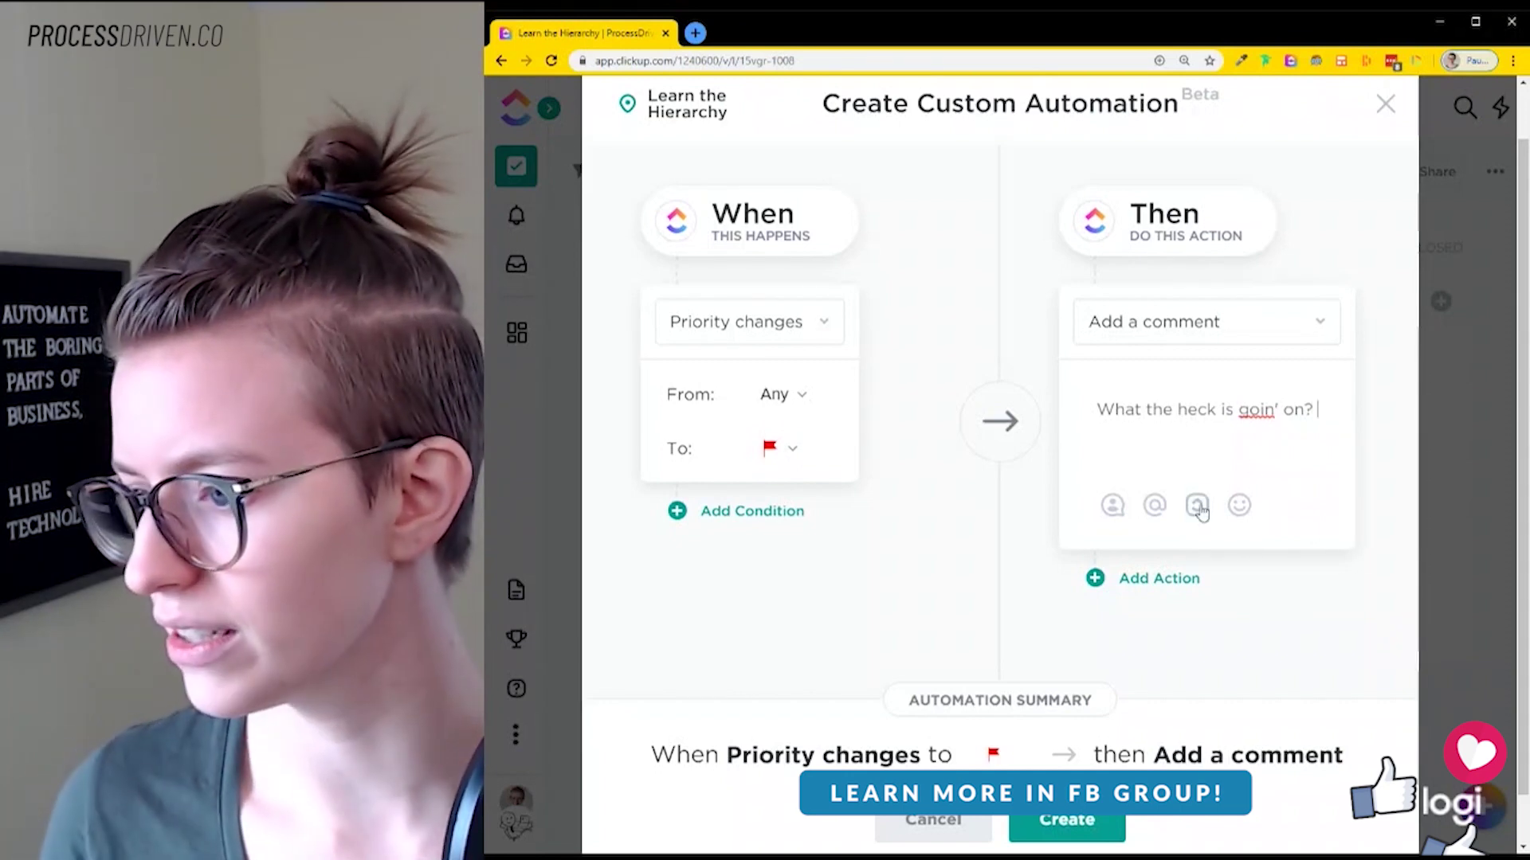
{"action": "left_click", "coordinate": [1238, 507]}
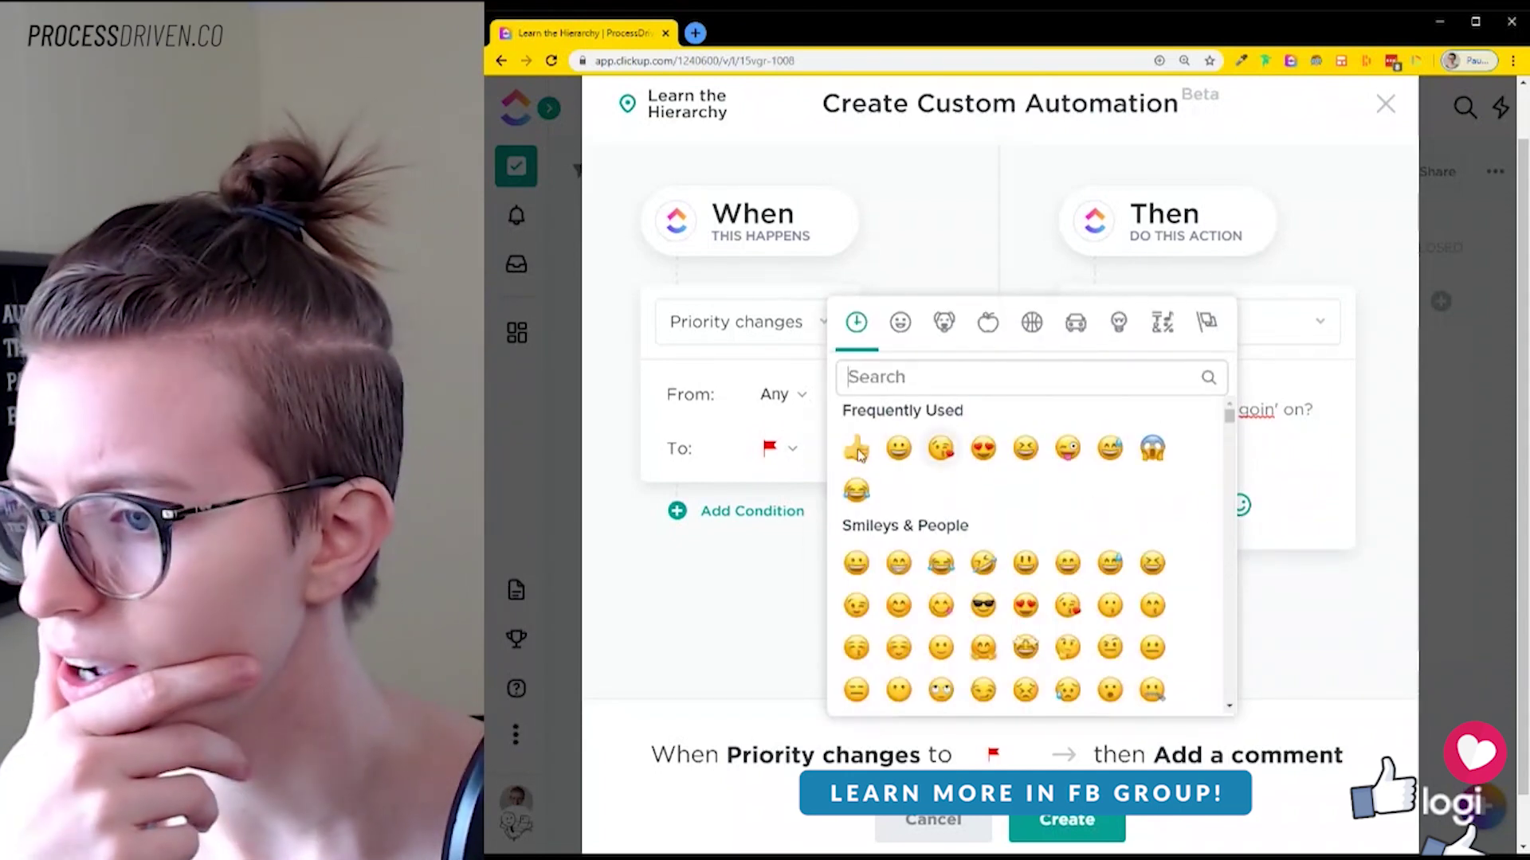
{"action": "left_click", "coordinate": [1138, 448]}
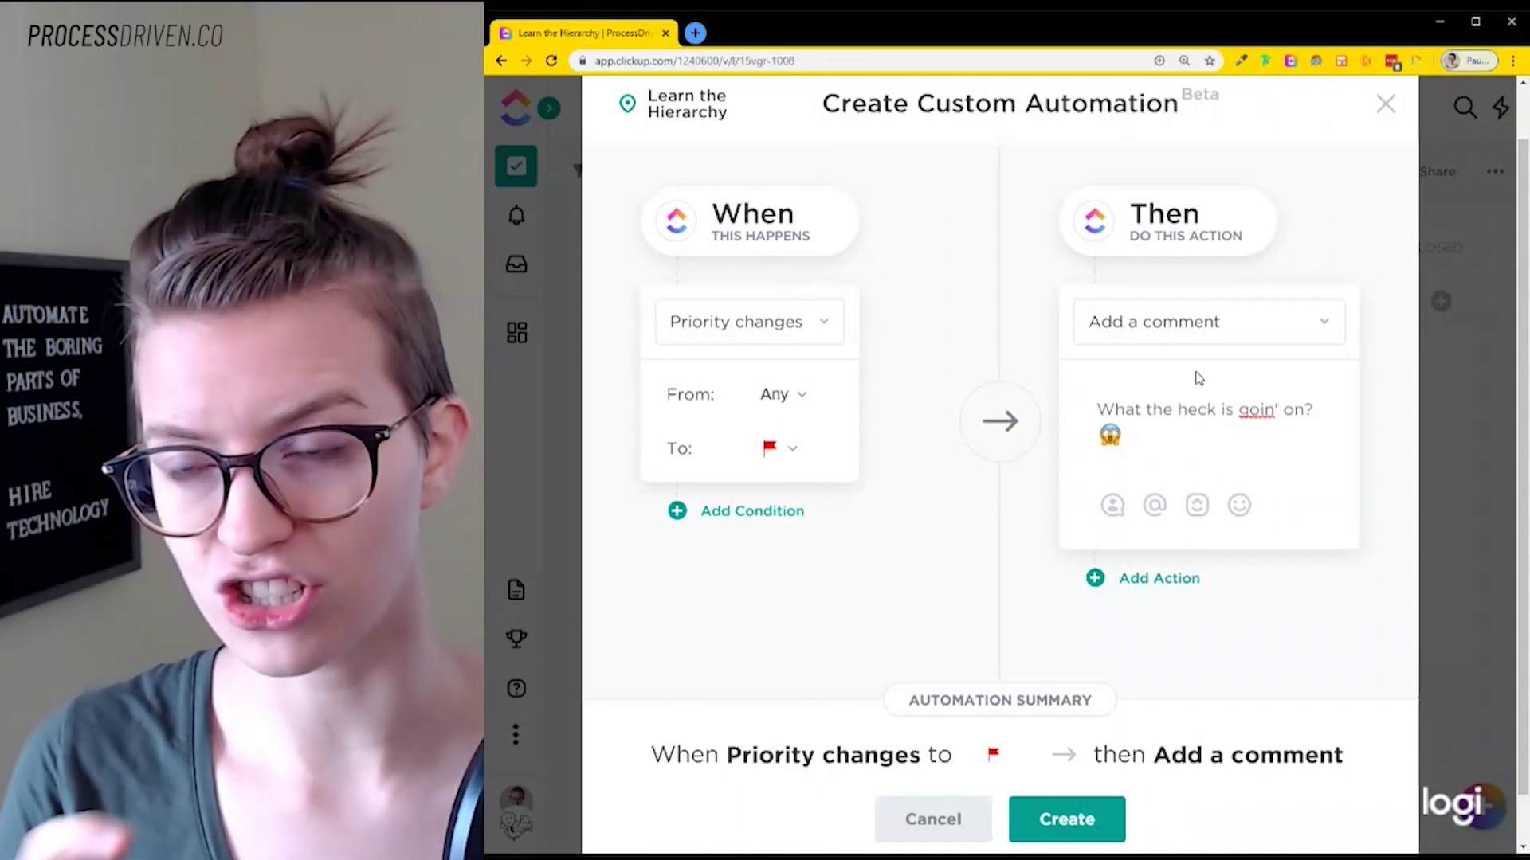
Step: Add a status condition set to the active TO DO status and confirm it
{"action": "left_click", "coordinate": [708, 513]}
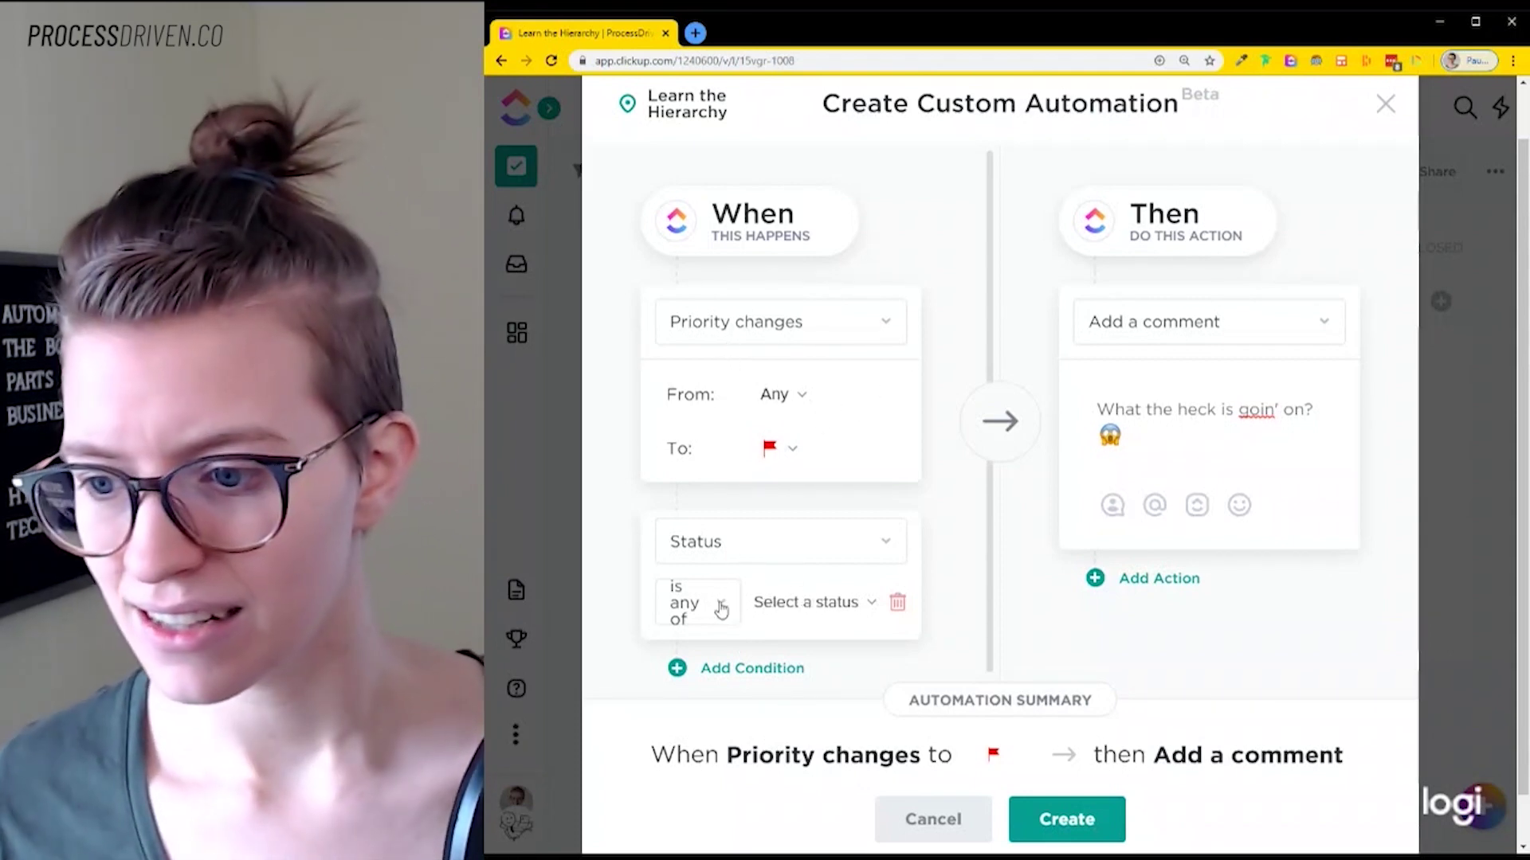
{"action": "left_click", "coordinate": [866, 617]}
{"action": "left_click", "coordinate": [785, 719]}
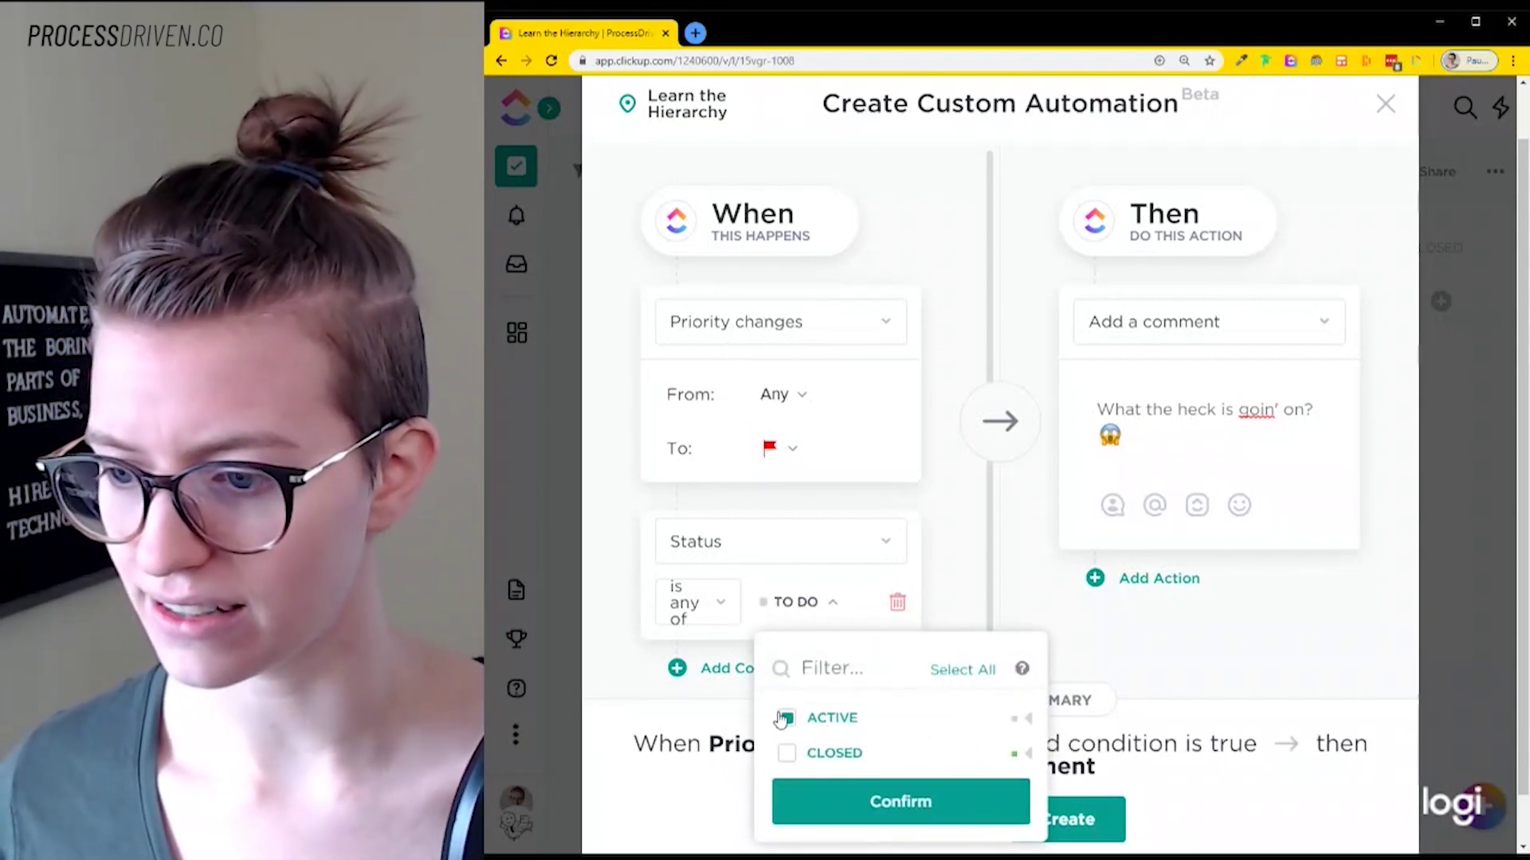
{"action": "left_click", "coordinate": [881, 800]}
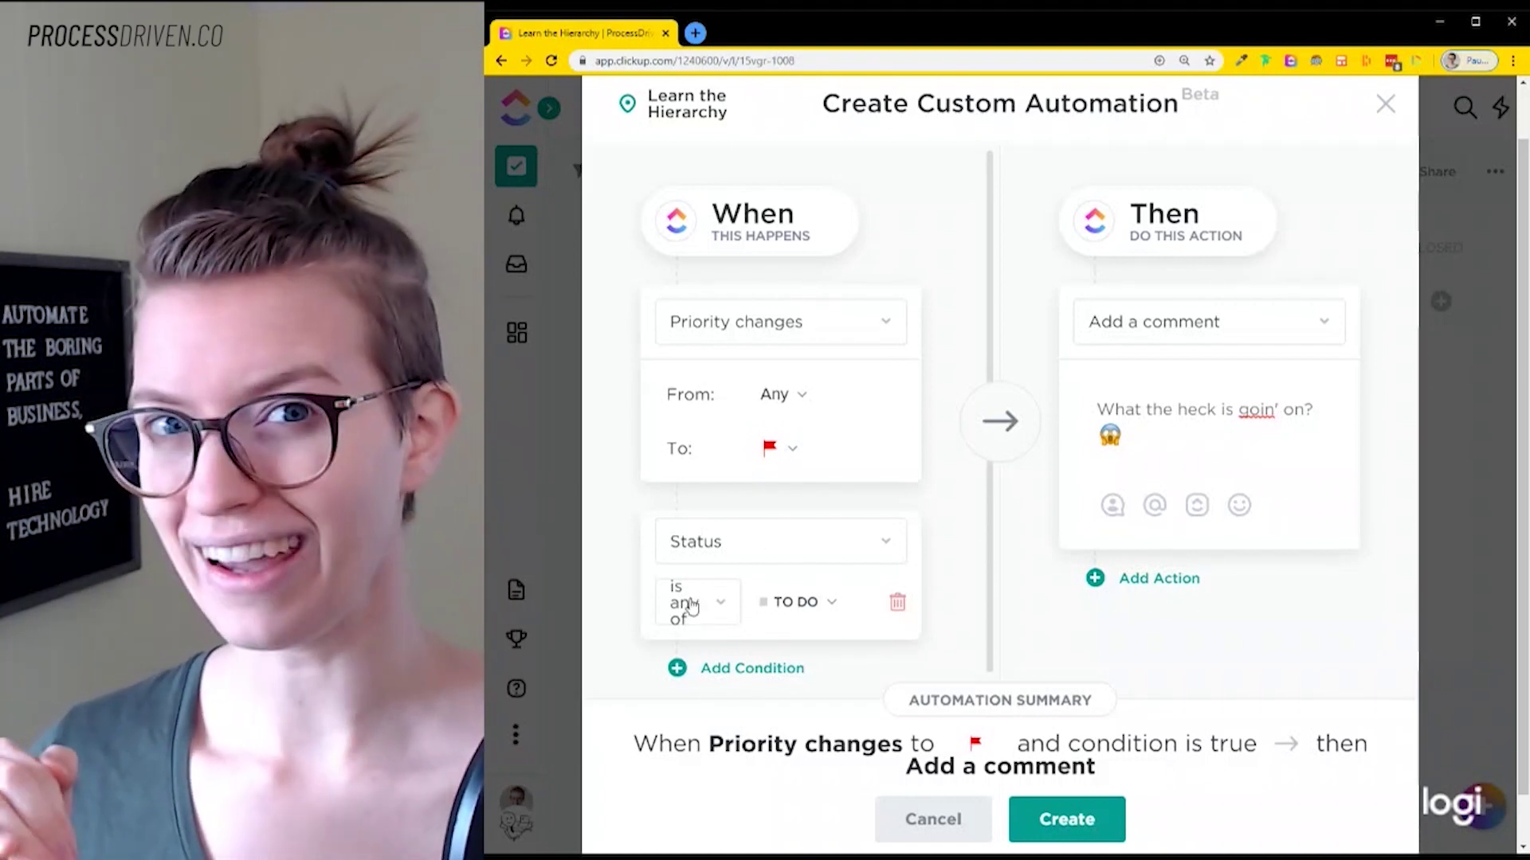
{"action": "scroll", "coordinate": [699, 605], "scroll_direction": "down", "scroll_amount": 1}
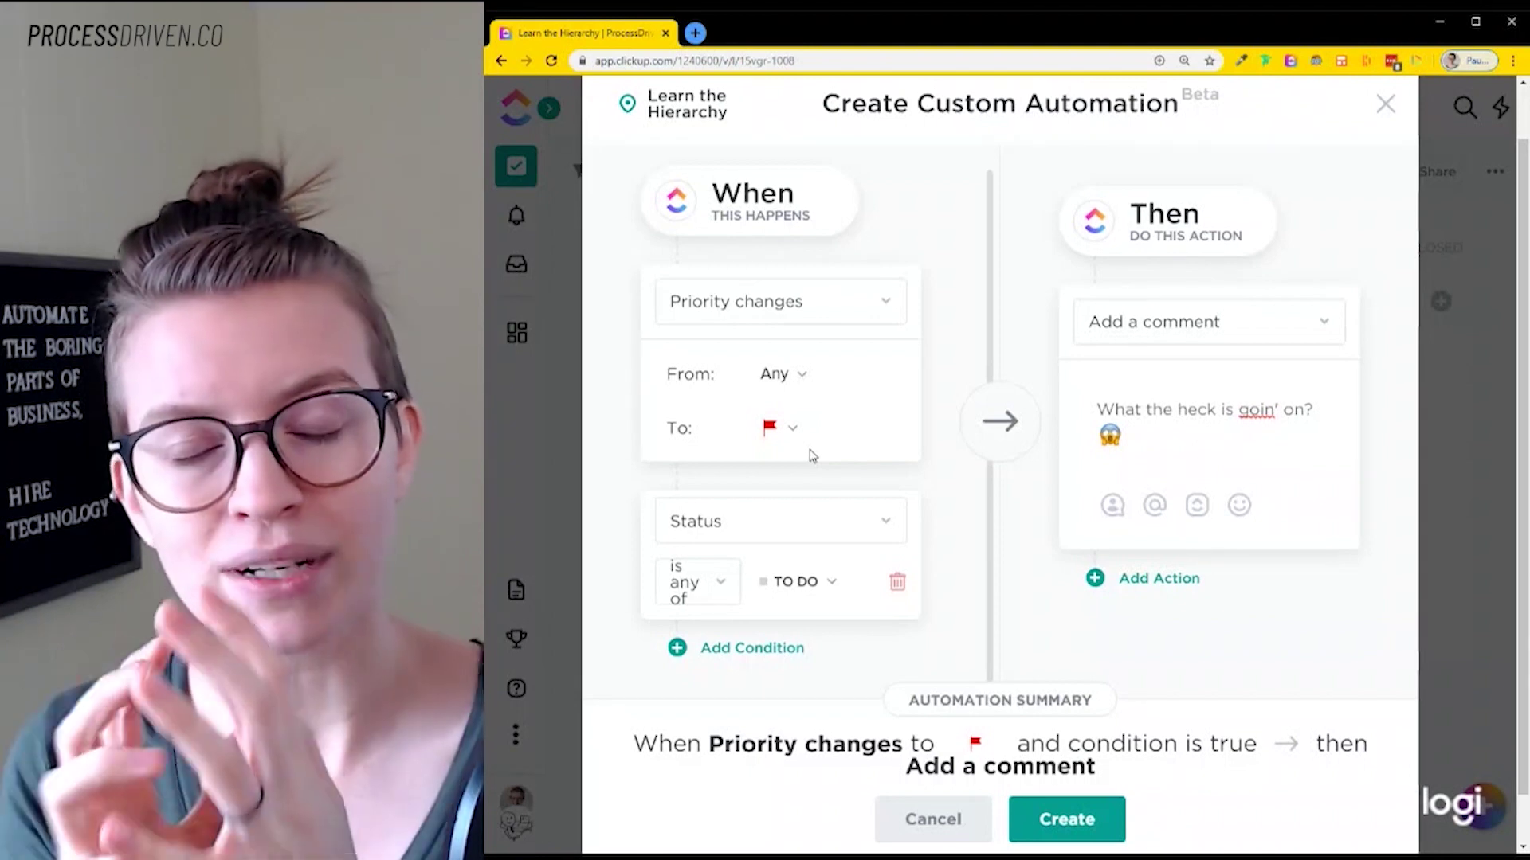
Step: Add a second condition, trying Due date and then Tags as its field
{"action": "left_click", "coordinate": [758, 648]}
{"action": "left_click", "coordinate": [770, 526]}
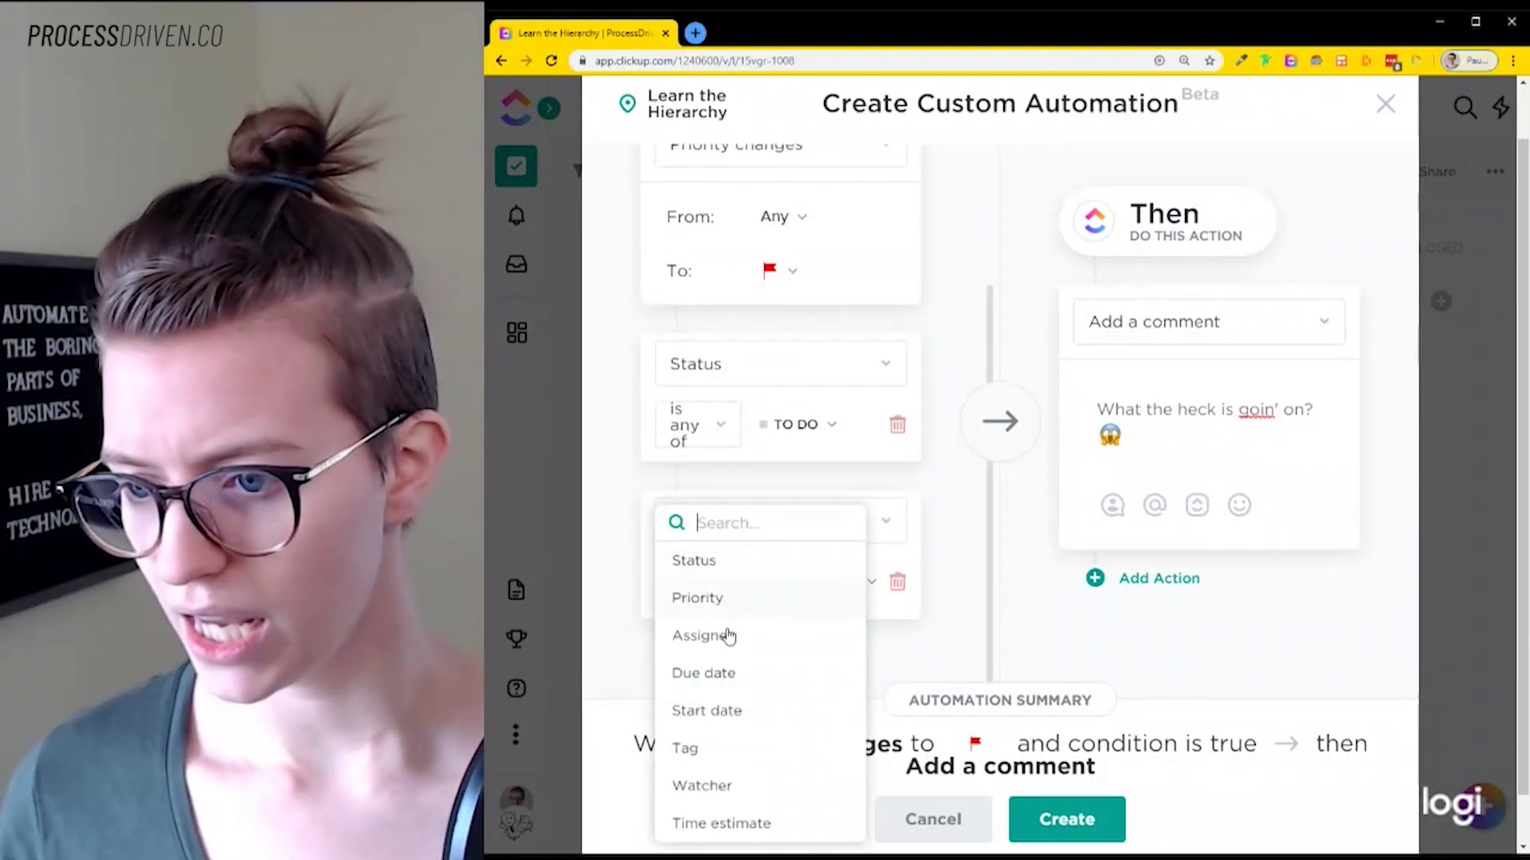
{"action": "left_click", "coordinate": [715, 675]}
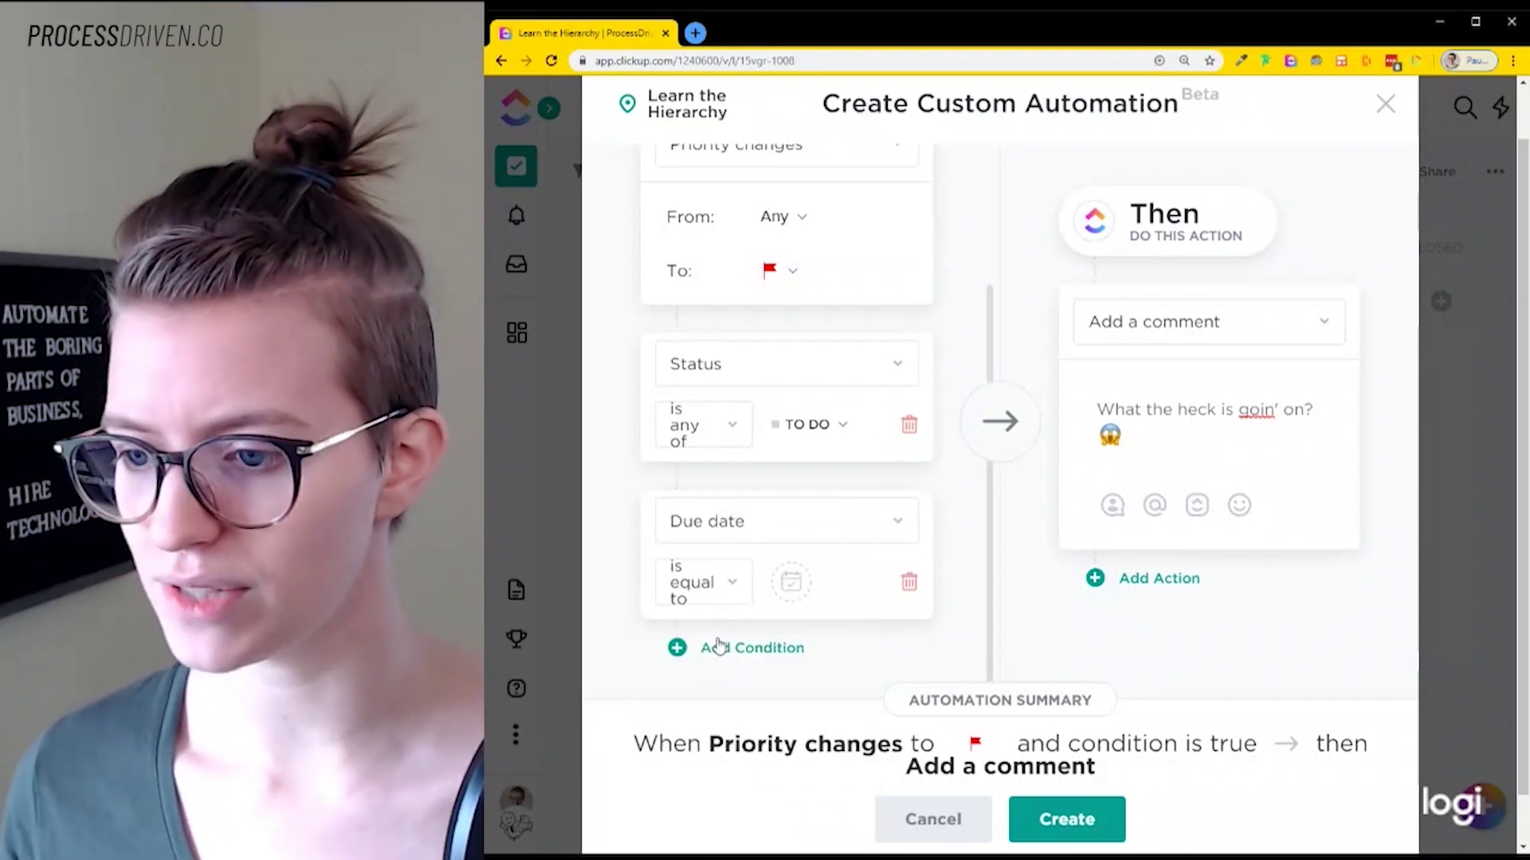
{"action": "left_click", "coordinate": [728, 588]}
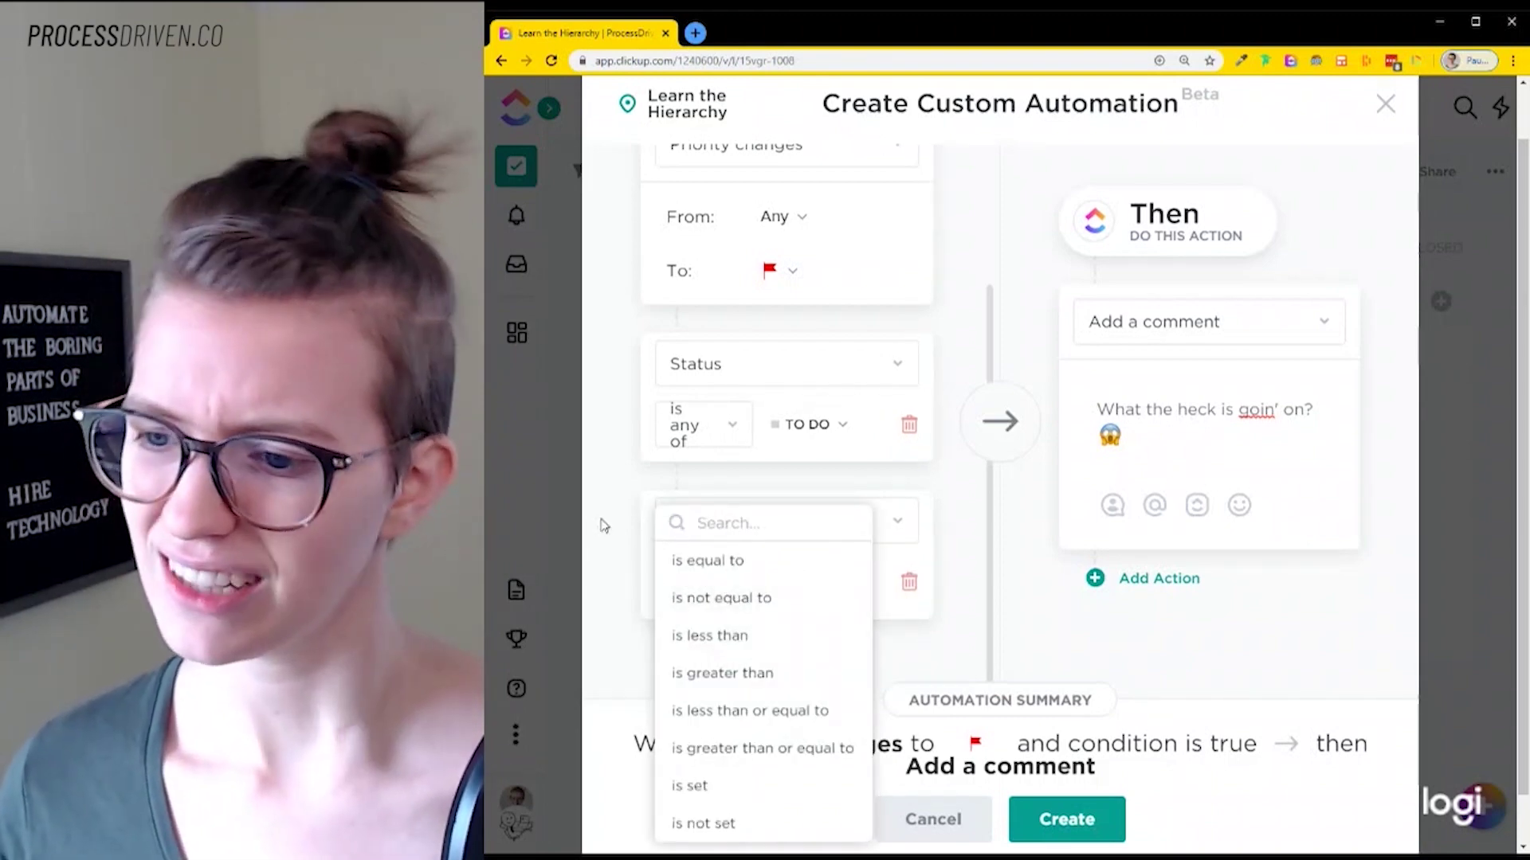
{"action": "left_click", "coordinate": [637, 522]}
{"action": "left_click", "coordinate": [681, 522]}
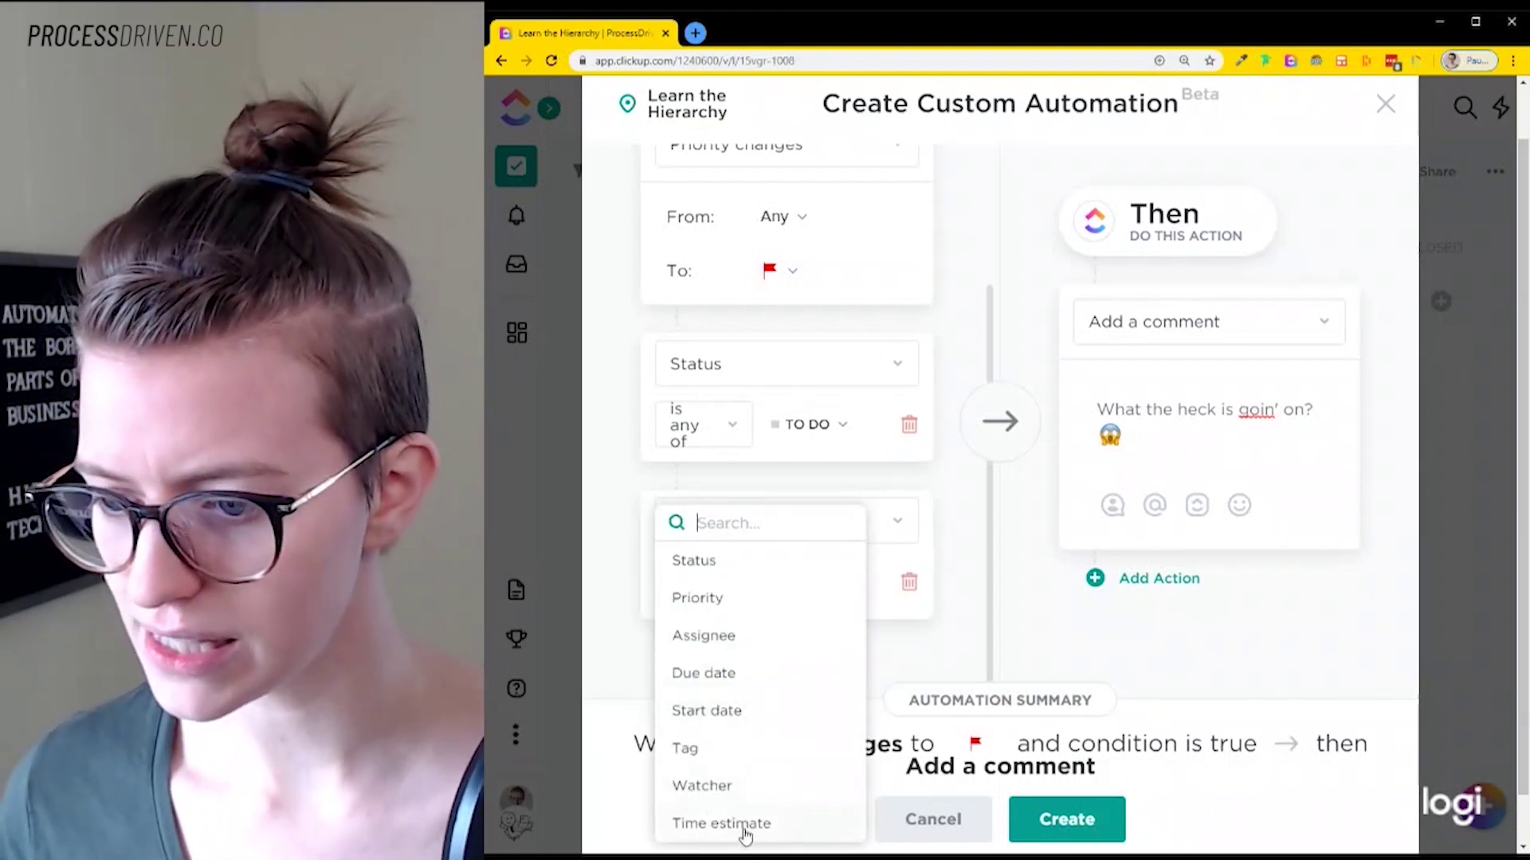
{"action": "left_click", "coordinate": [684, 746]}
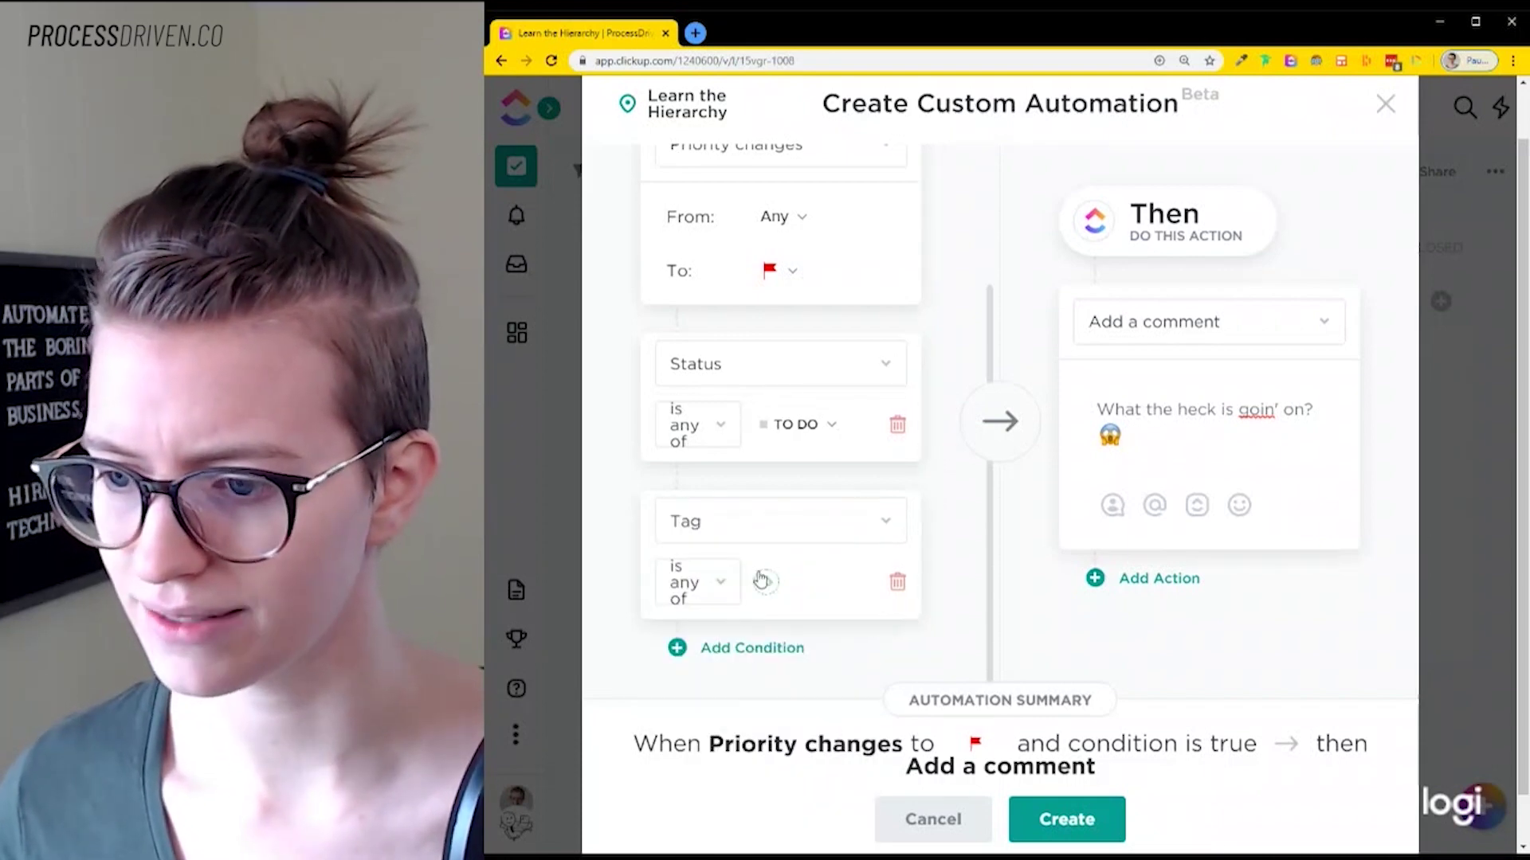
Step: Switch the second condition's field to Assignee with the operator 'is not set'
{"action": "left_click", "coordinate": [737, 527]}
{"action": "left_click", "coordinate": [725, 635]}
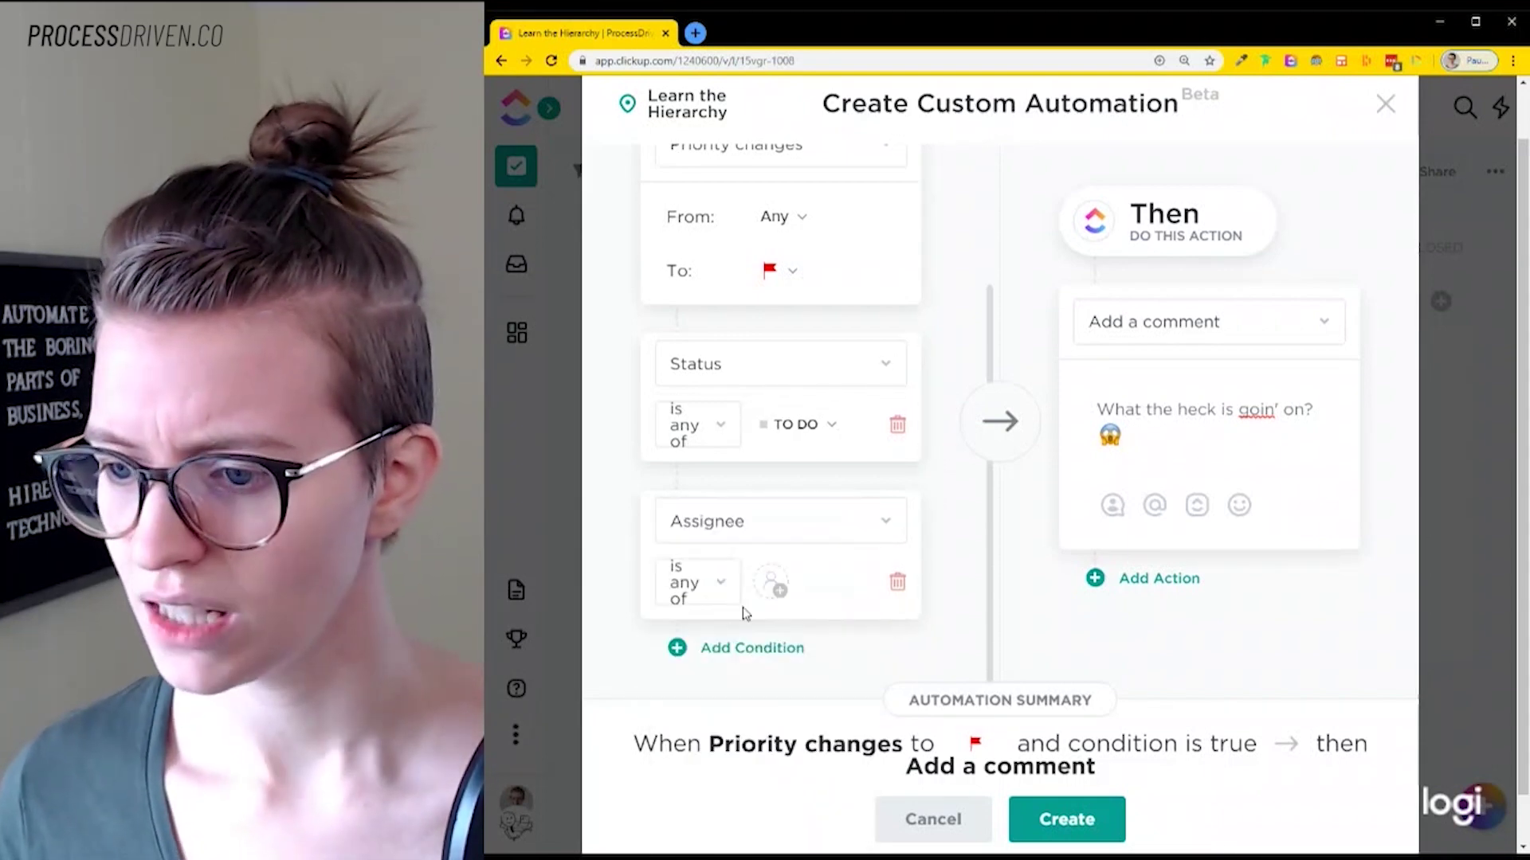
{"action": "left_click", "coordinate": [693, 591]}
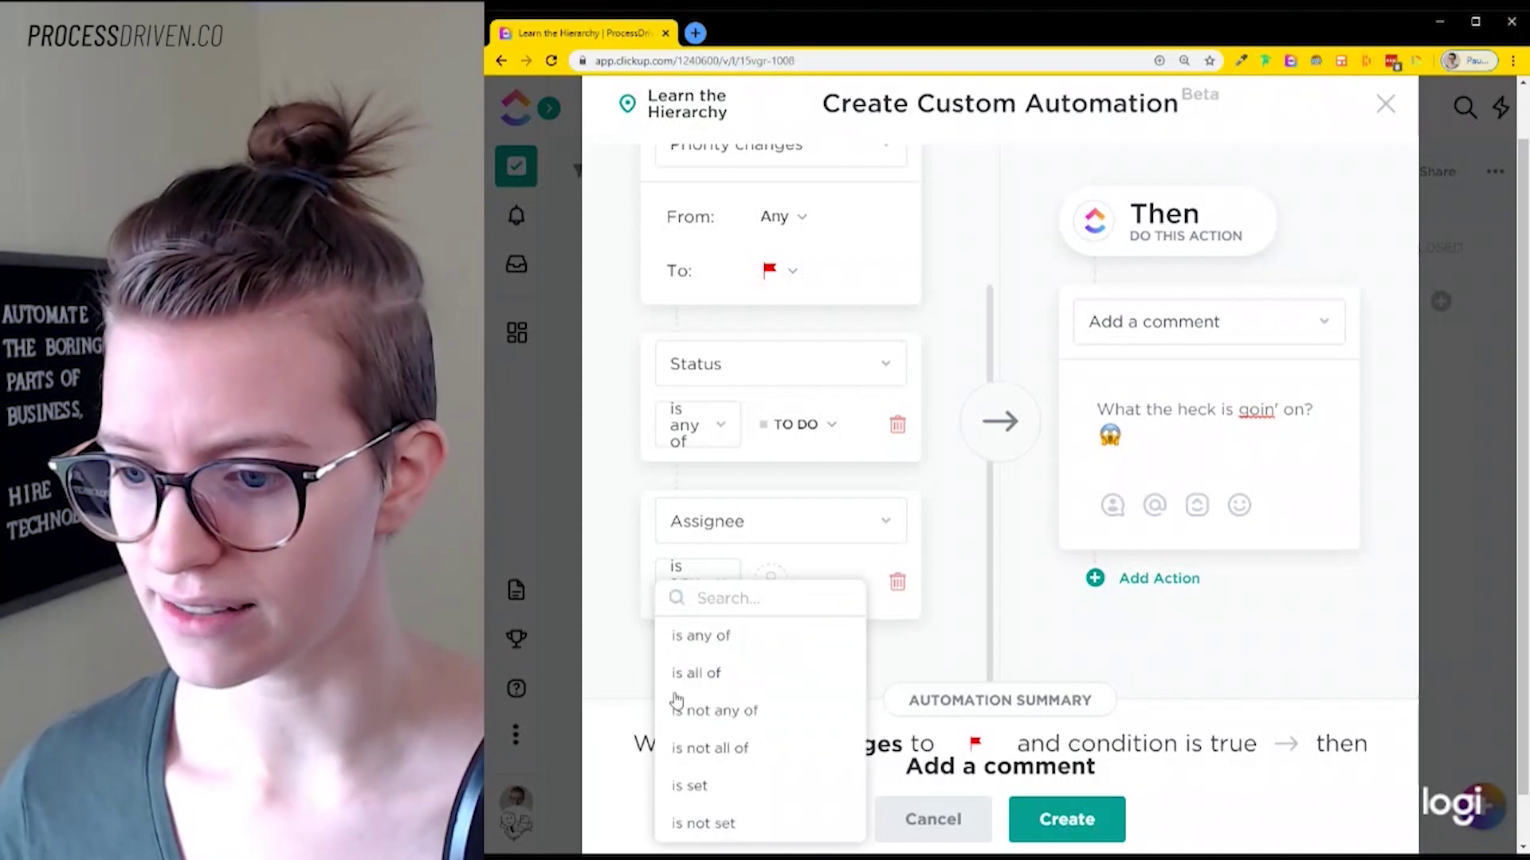
{"action": "left_click", "coordinate": [738, 830]}
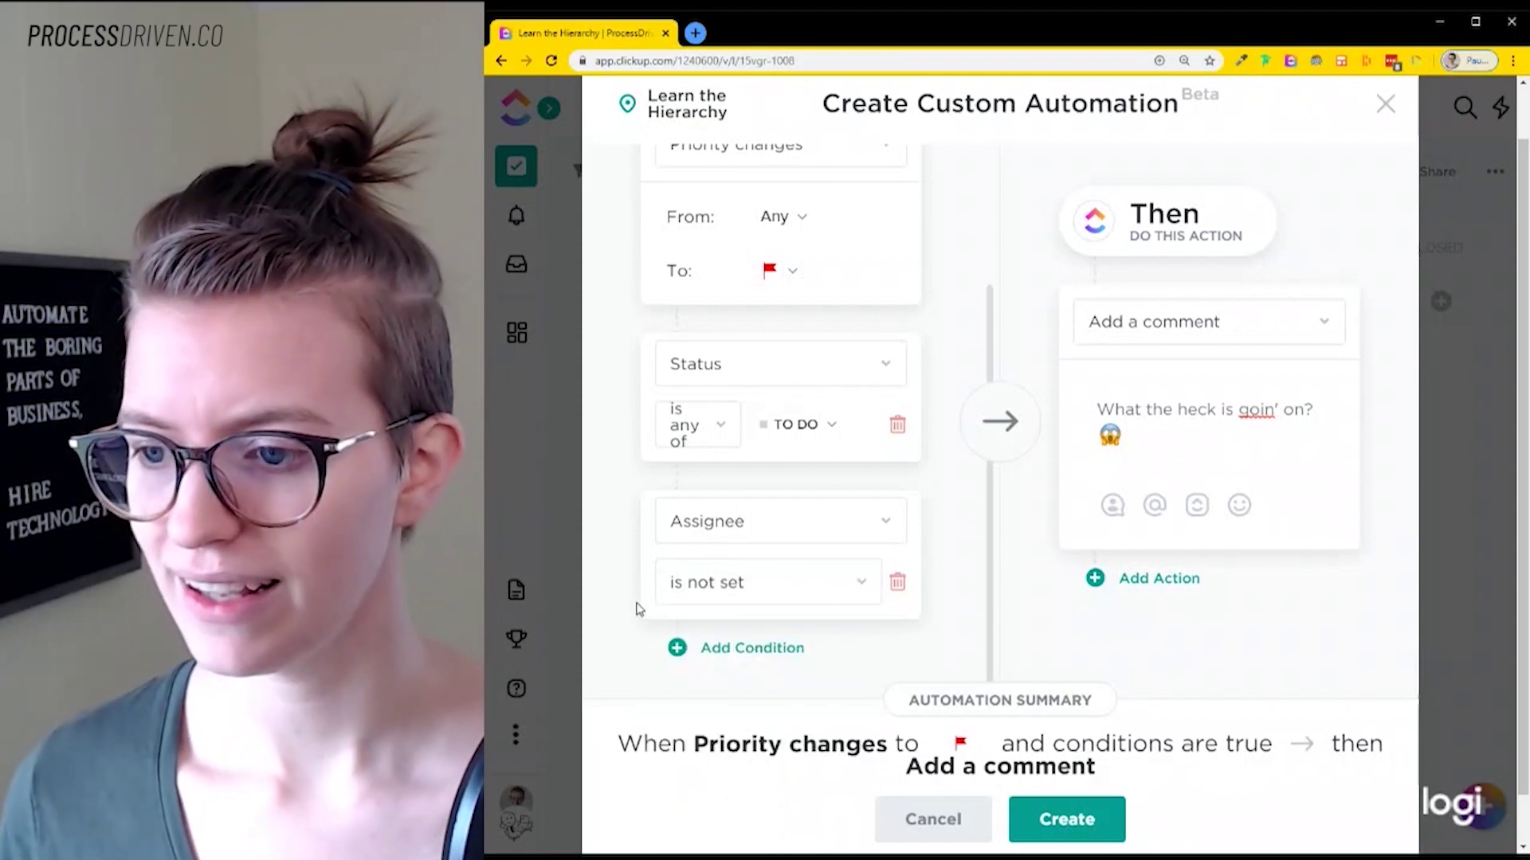
{"action": "scroll", "coordinate": [636, 610], "scroll_direction": "up", "scroll_amount": 2}
{"action": "scroll", "coordinate": [636, 610], "scroll_direction": "down", "scroll_amount": 2}
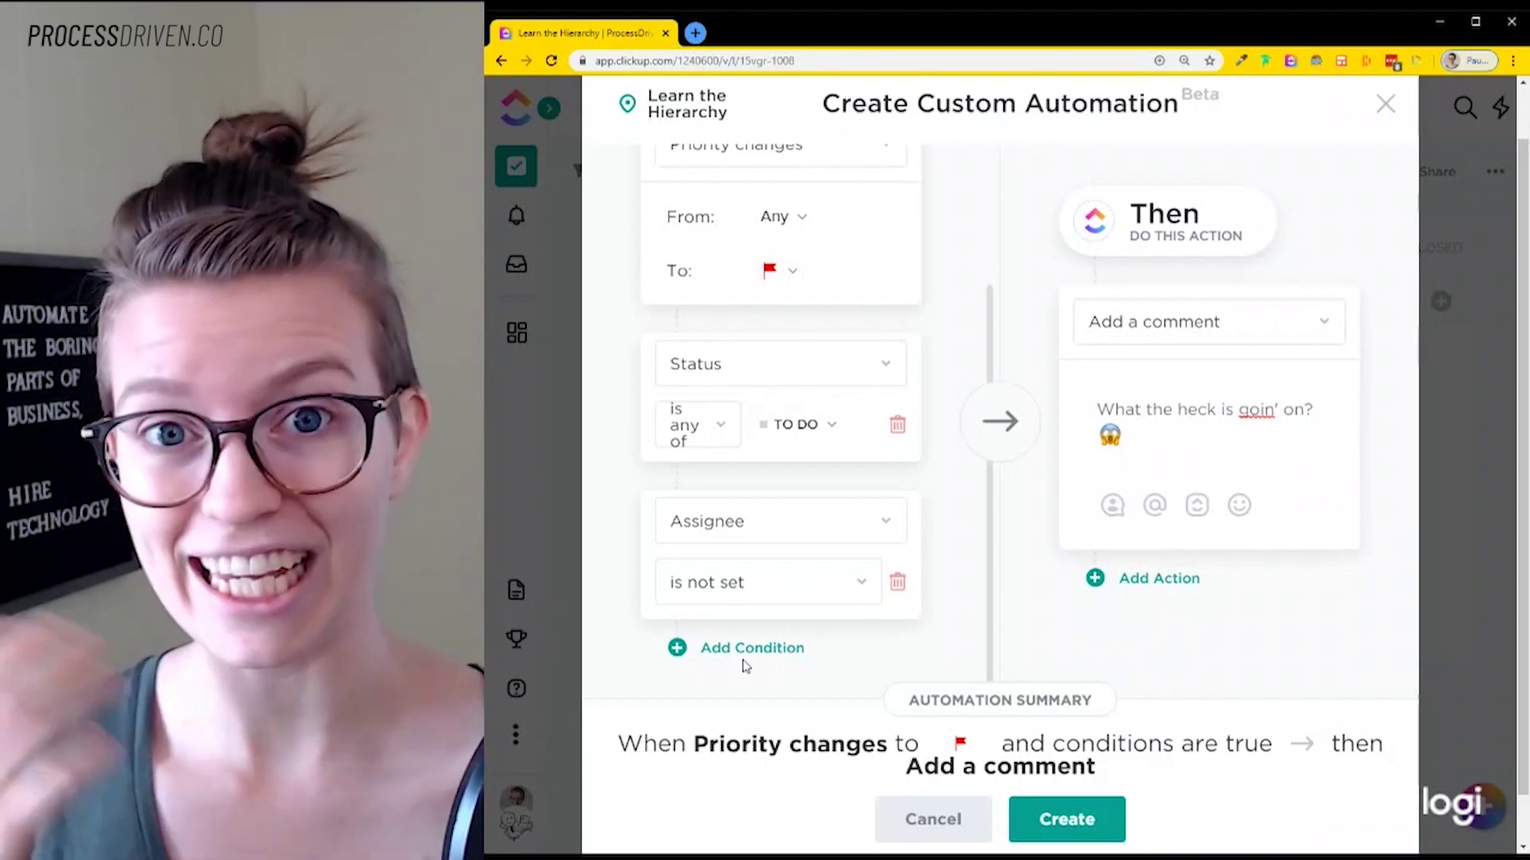
{"action": "scroll", "coordinate": [746, 652], "scroll_direction": "up", "scroll_amount": 3}
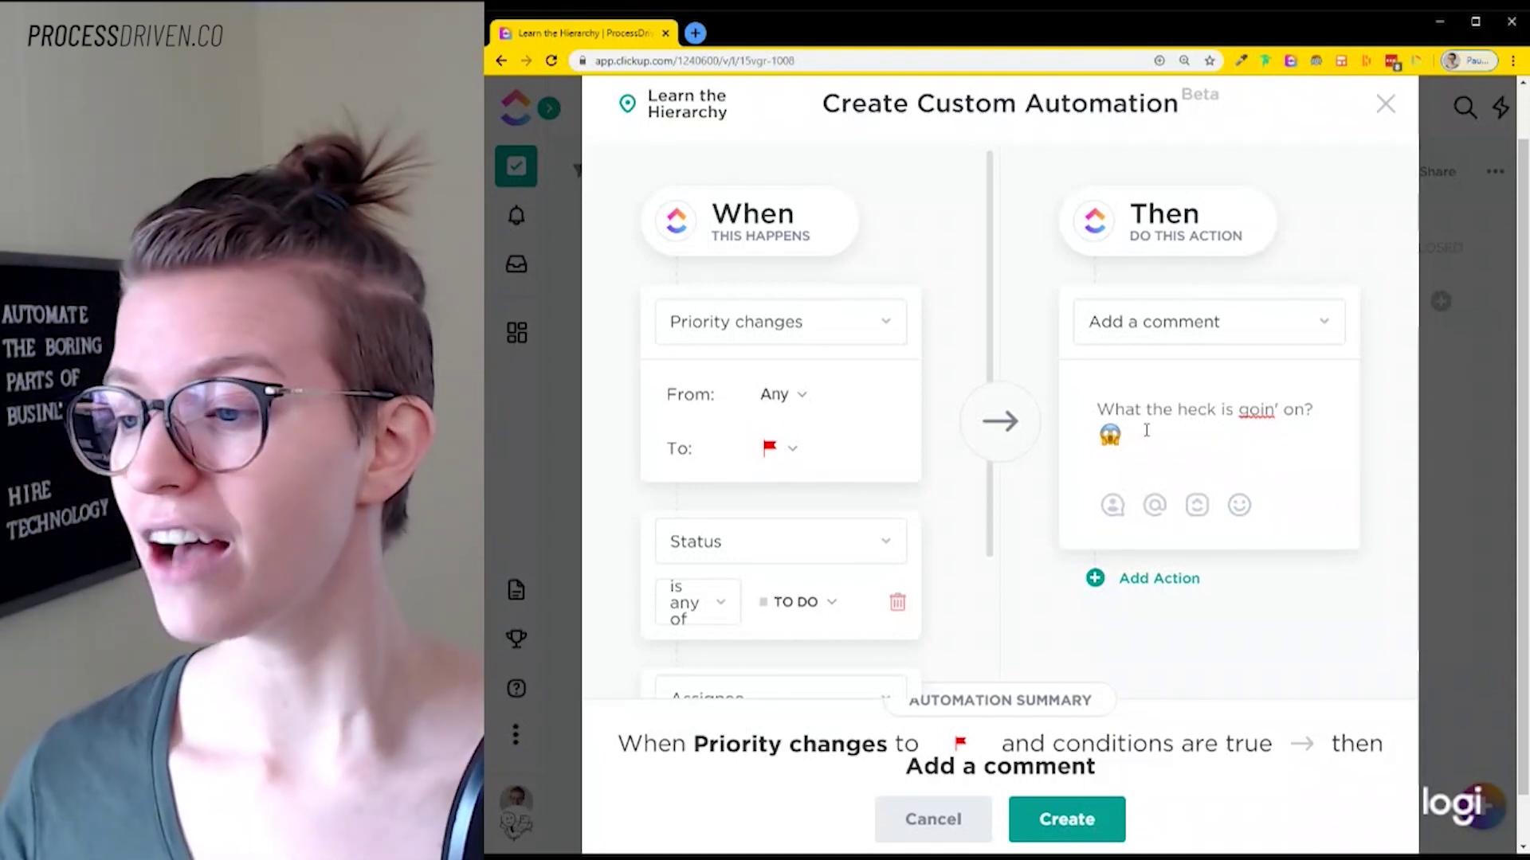
Step: Add a second action, browsing the action types and briefly picking Create a task
{"action": "left_click", "coordinate": [1133, 580]}
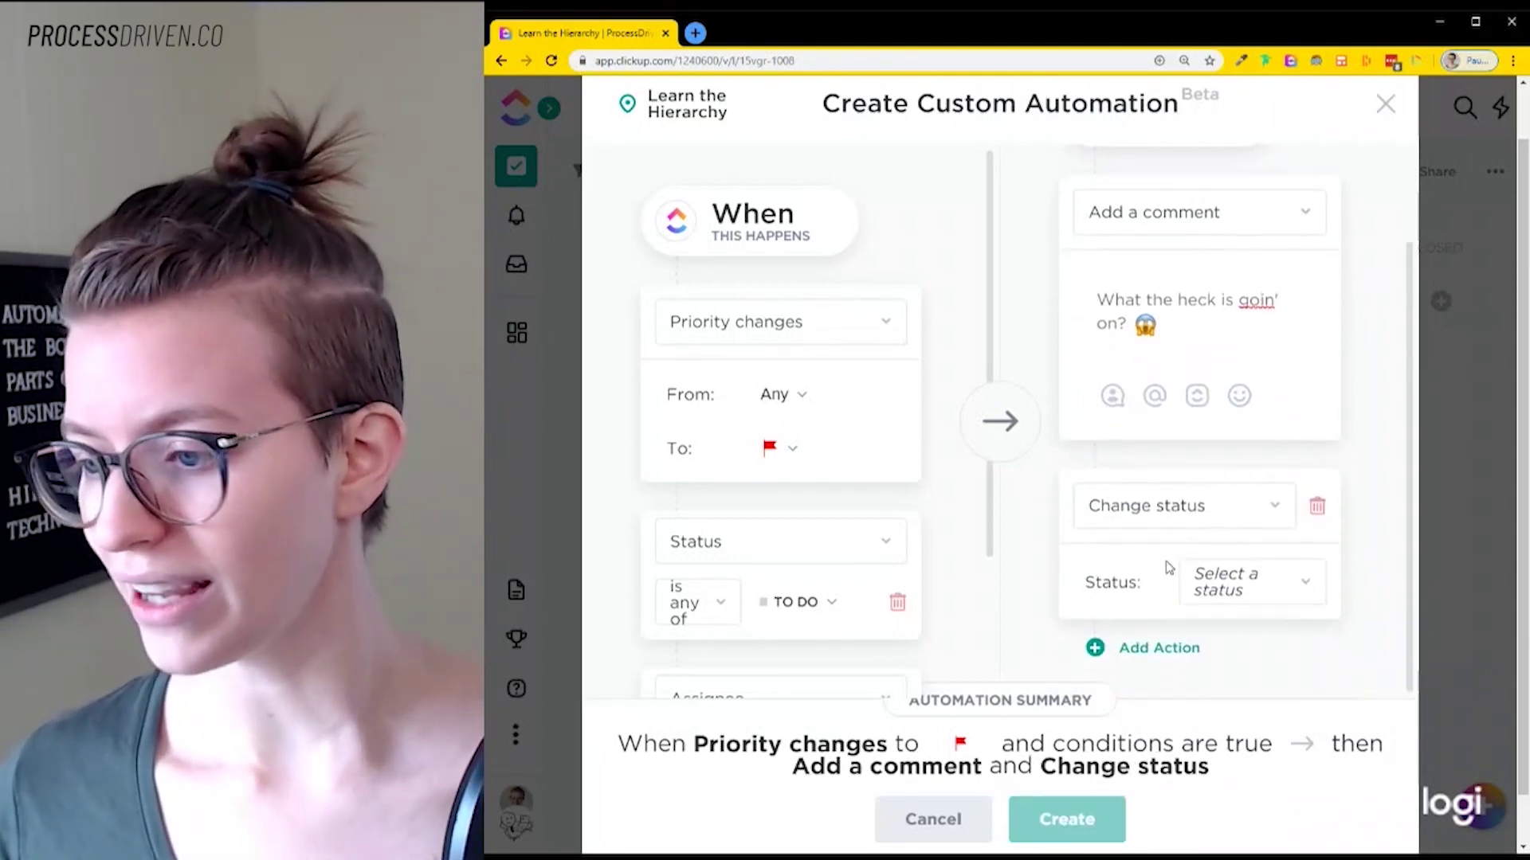
{"action": "left_click", "coordinate": [1161, 509]}
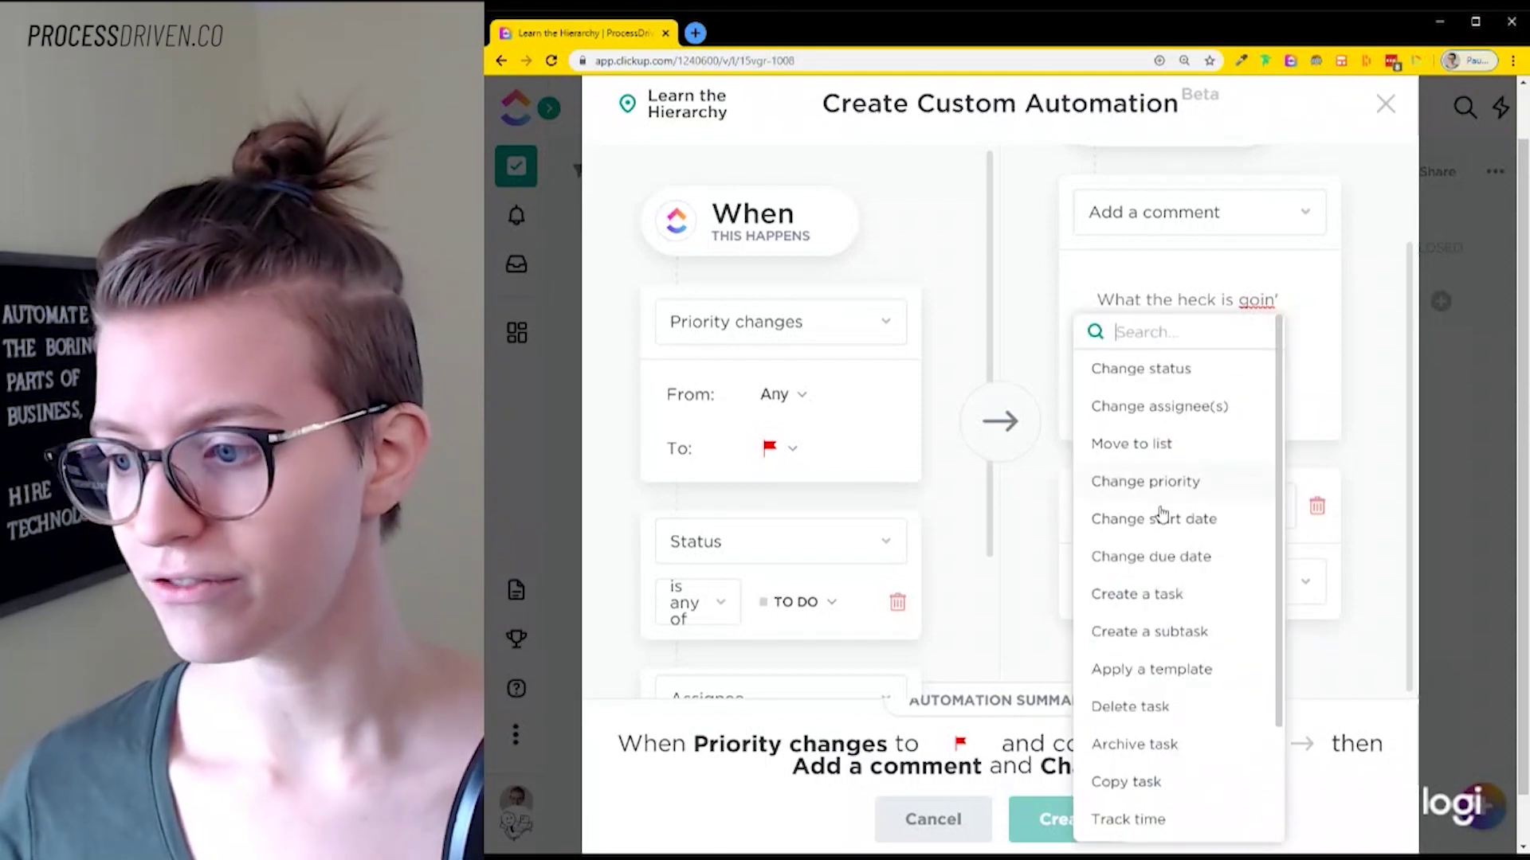
{"action": "scroll", "coordinate": [1161, 530], "scroll_direction": "down", "scroll_amount": 2}
{"action": "scroll", "coordinate": [1199, 662], "scroll_direction": "up", "scroll_amount": 2}
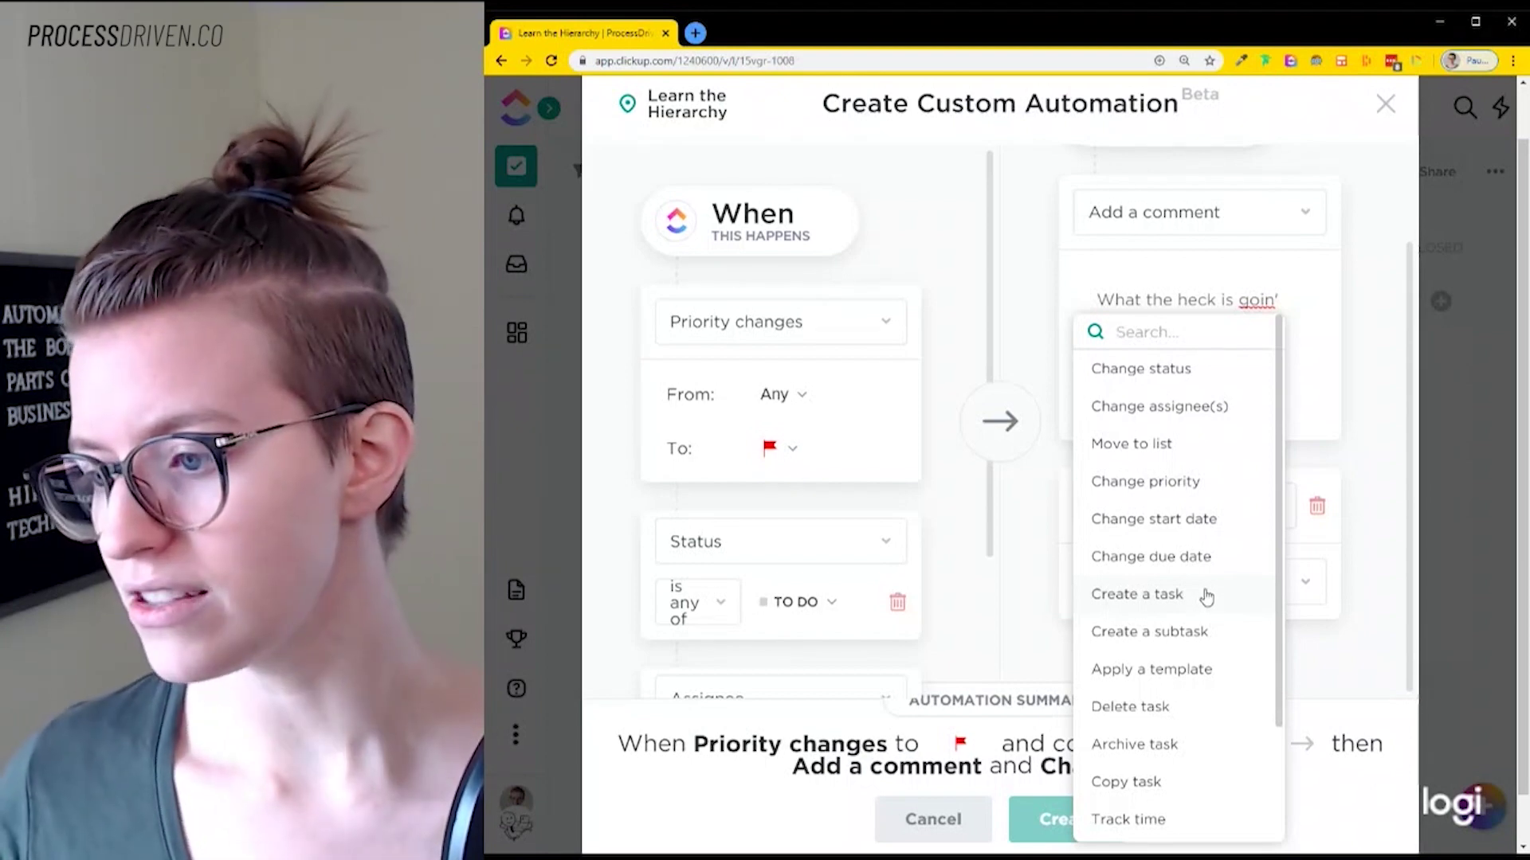
{"action": "scroll", "coordinate": [1206, 596], "scroll_direction": "down", "scroll_amount": 2}
{"action": "scroll", "coordinate": [1185, 666], "scroll_direction": "up", "scroll_amount": 2}
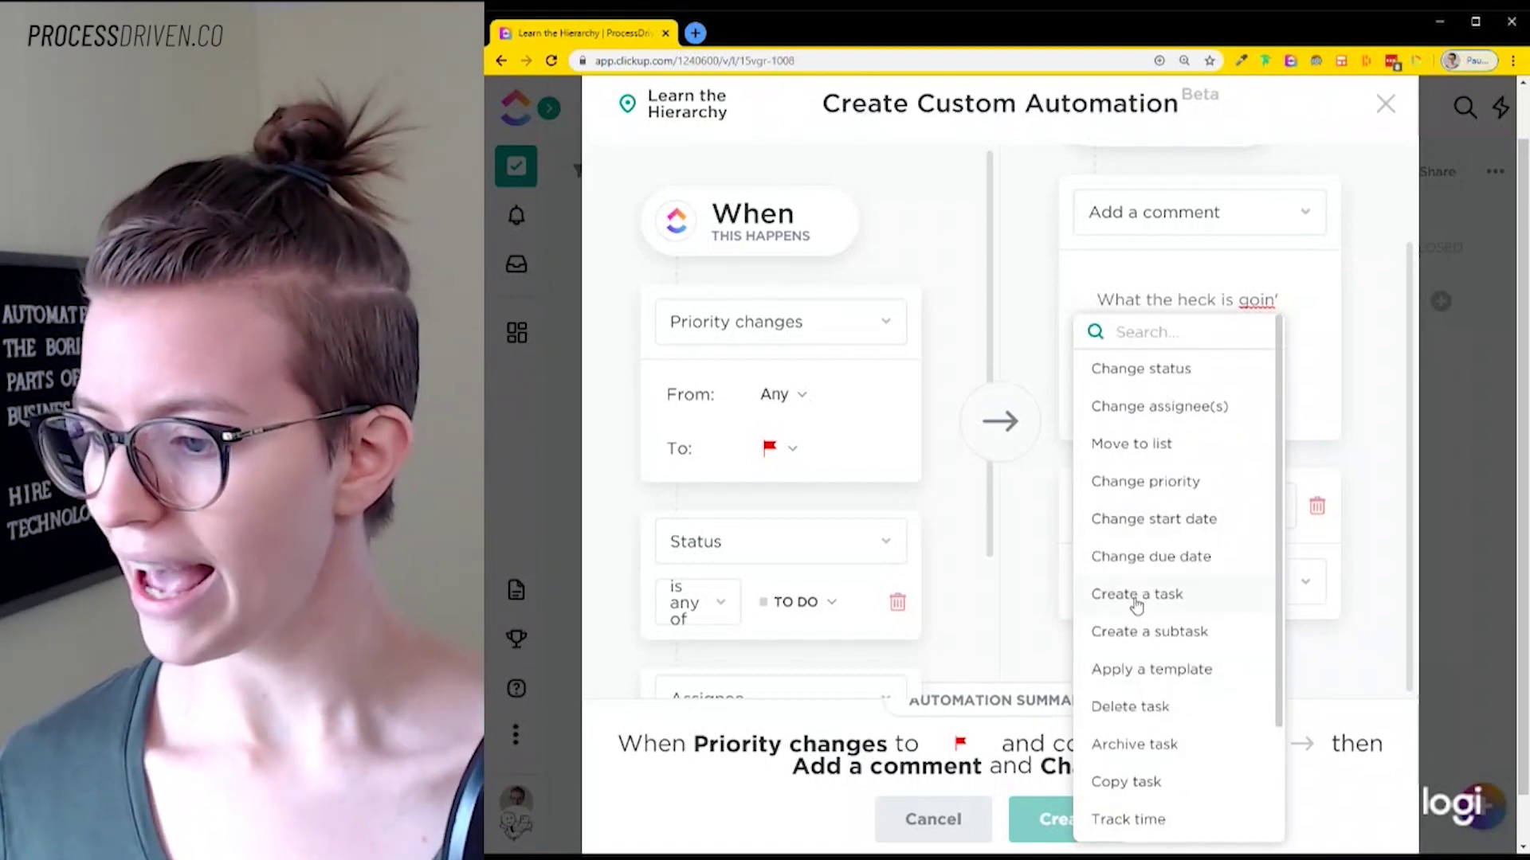
{"action": "left_click", "coordinate": [1137, 598]}
{"action": "scroll", "coordinate": [1263, 580], "scroll_direction": "down", "scroll_amount": 1}
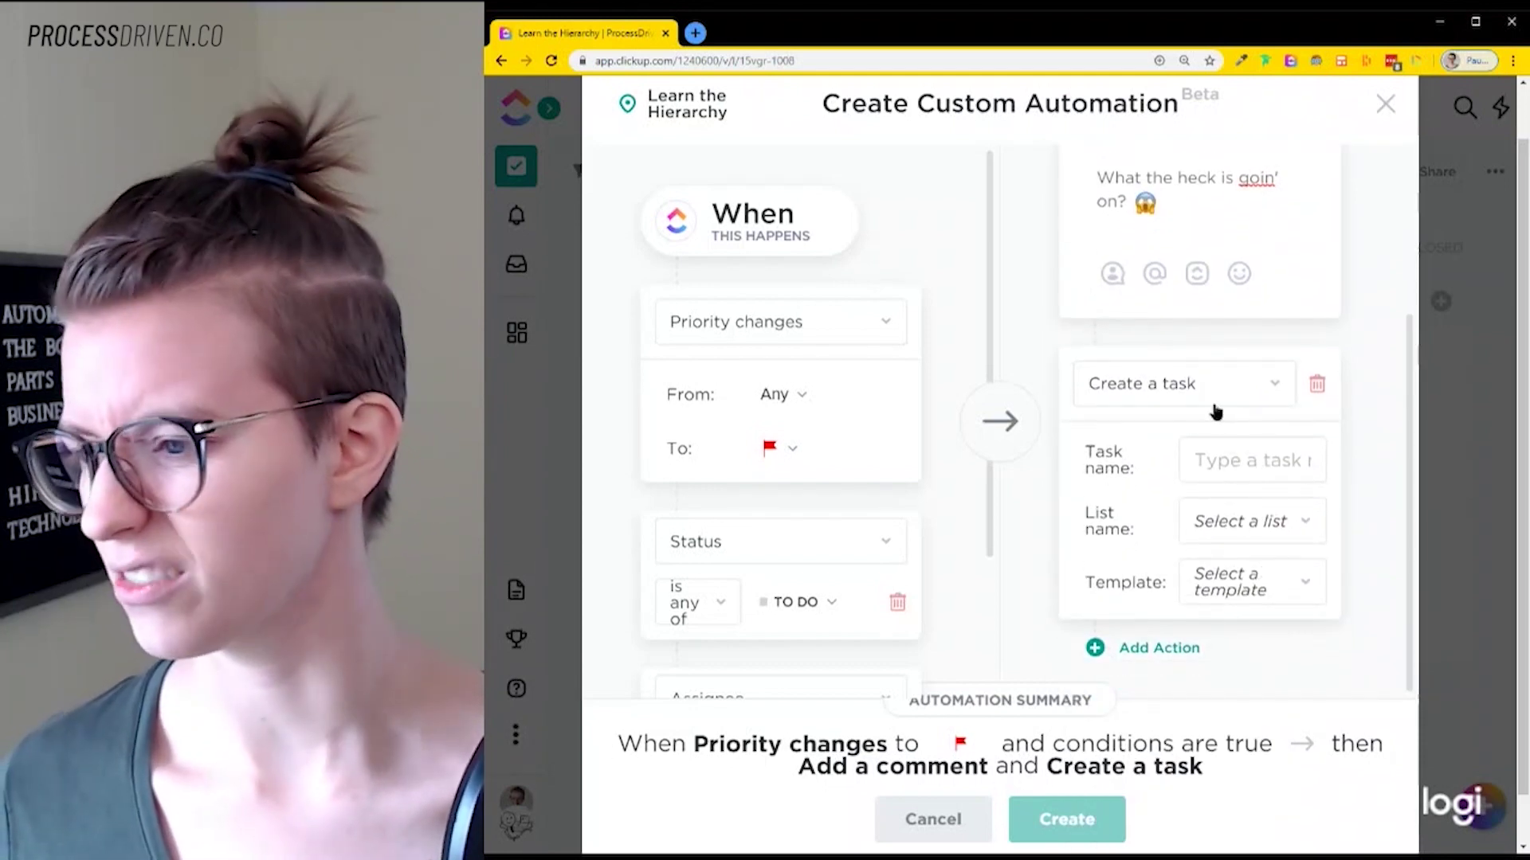
Step: Switch the second action to Change watchers and add Me as a watcher
{"action": "left_click", "coordinate": [1215, 411]}
{"action": "scroll", "coordinate": [1148, 478], "scroll_direction": "down", "scroll_amount": 2}
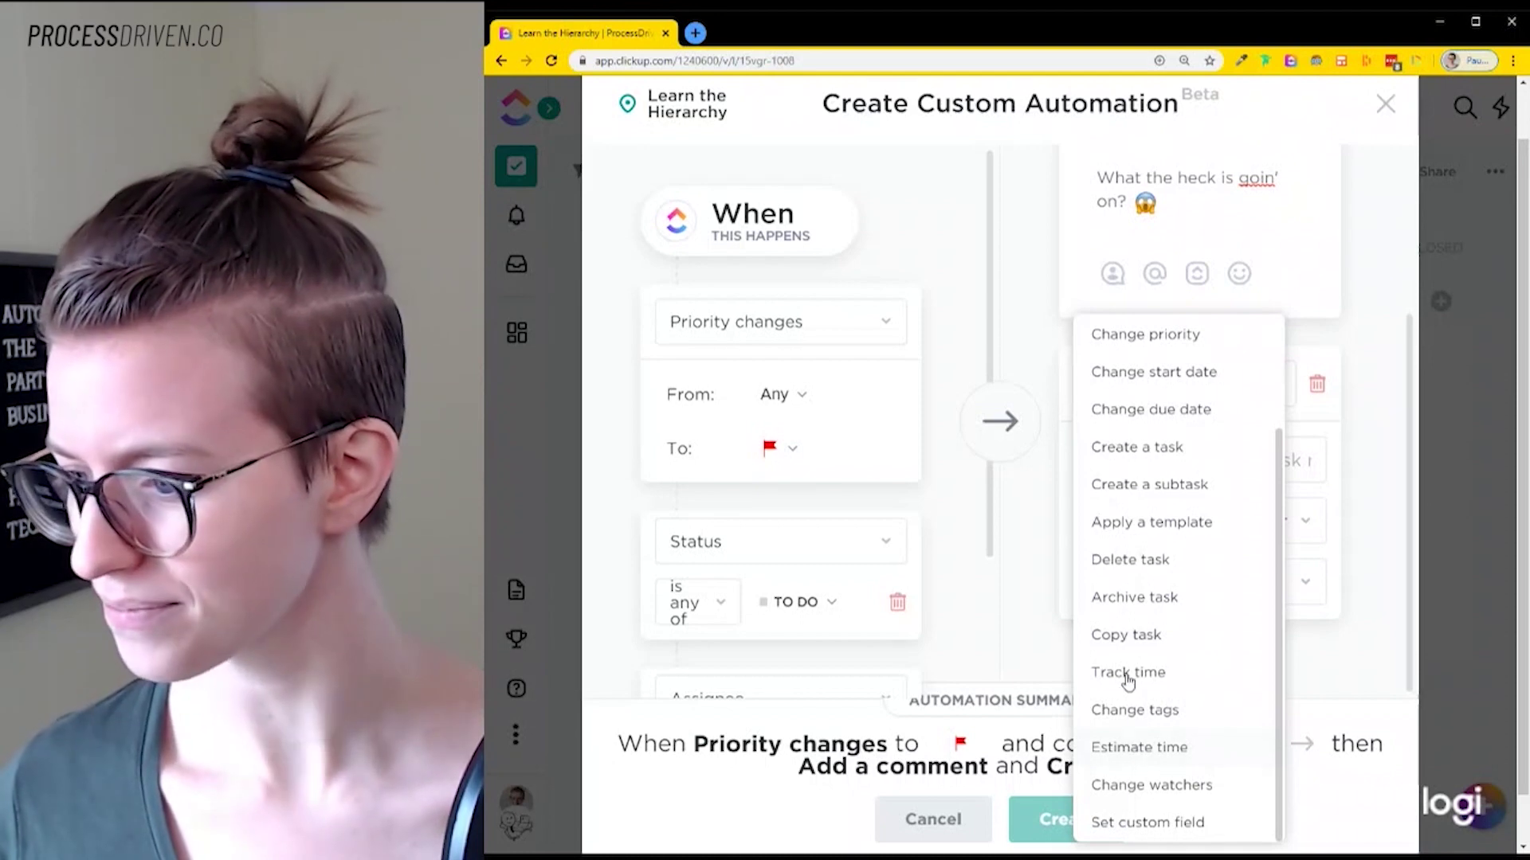
{"action": "left_click", "coordinate": [1148, 788]}
{"action": "left_click", "coordinate": [1195, 532]}
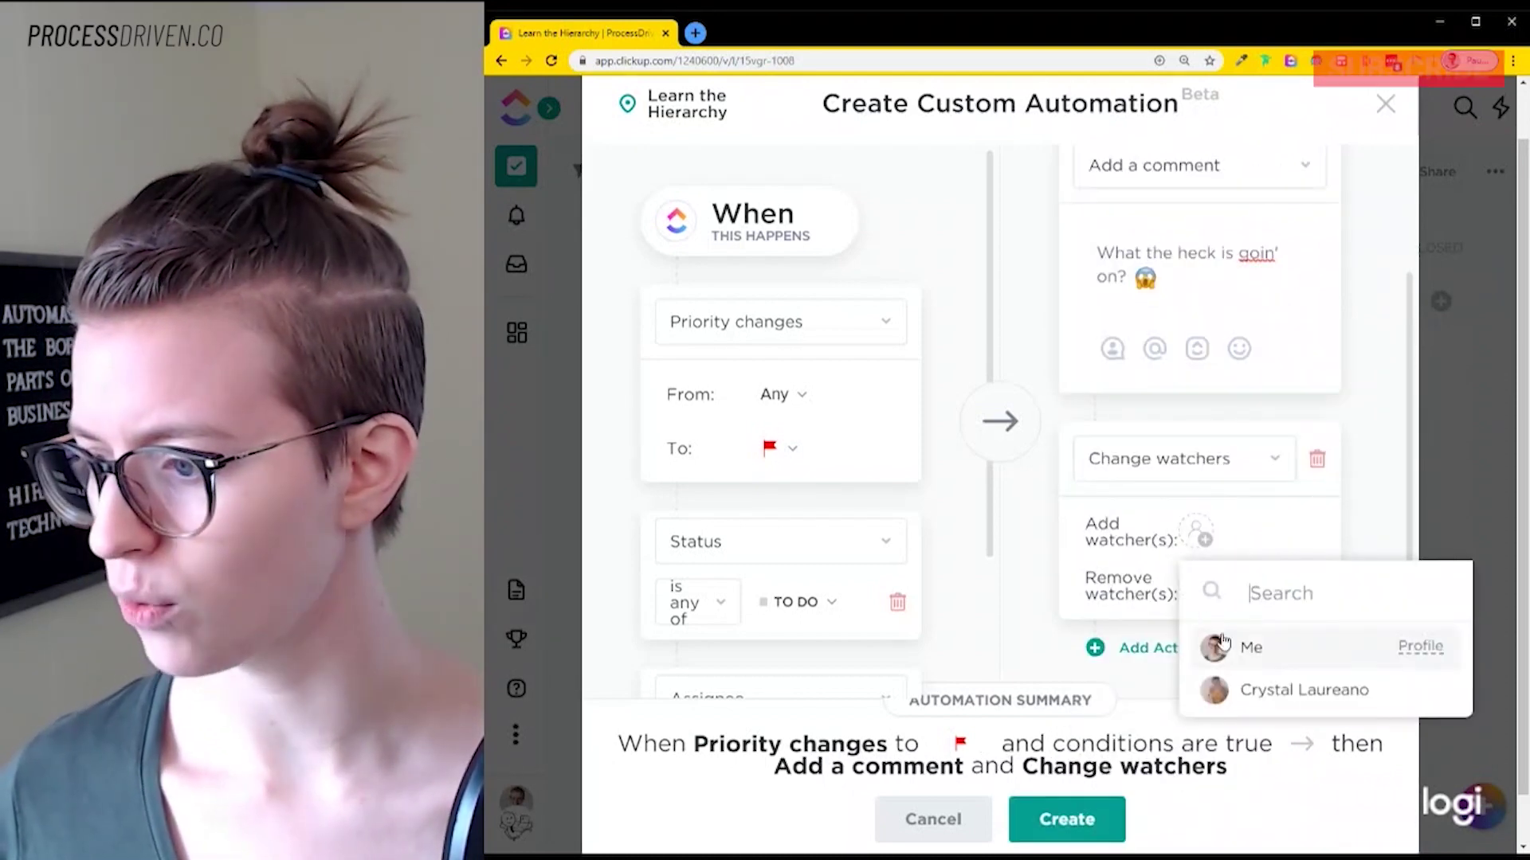
{"action": "left_click", "coordinate": [1236, 646]}
{"action": "left_click", "coordinate": [1064, 584]}
Step: Add a third action, keeping its default Change status type
{"action": "scroll", "coordinate": [1064, 584], "scroll_direction": "up", "scroll_amount": 2}
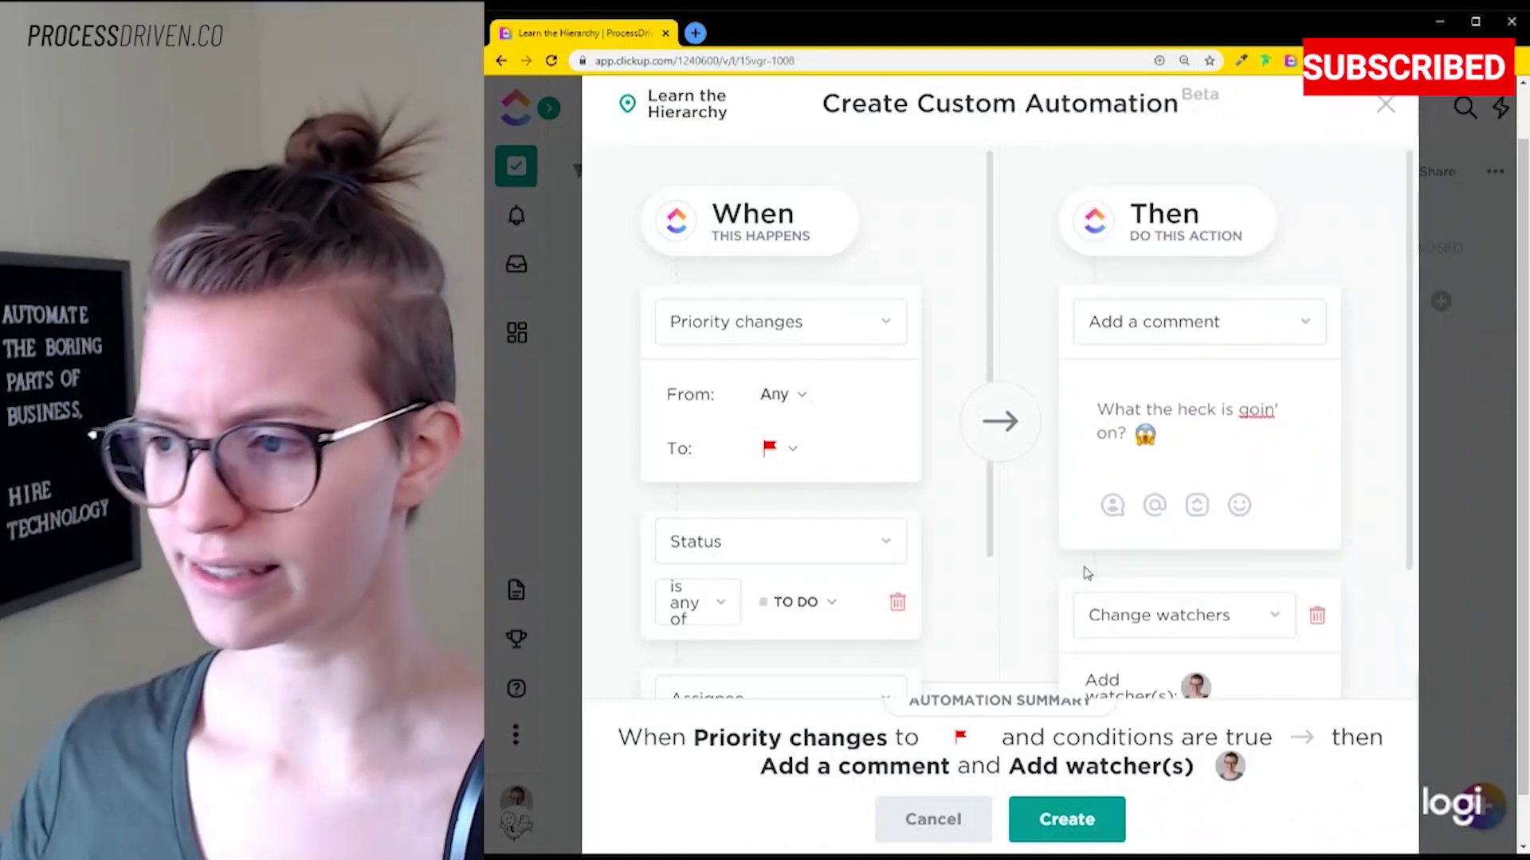
{"action": "scroll", "coordinate": [1071, 580], "scroll_direction": "down", "scroll_amount": 2}
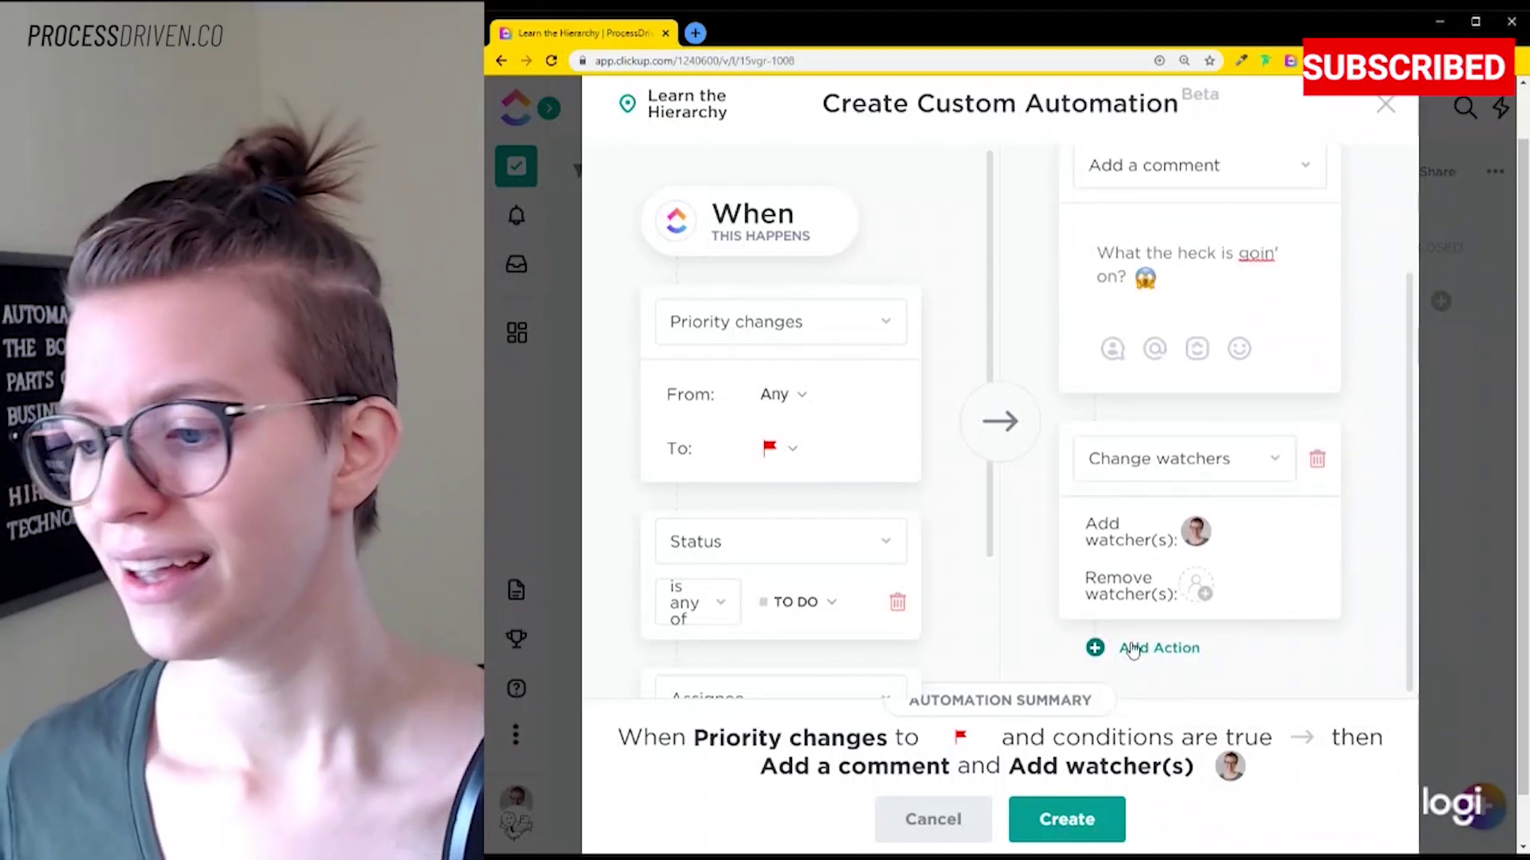
{"action": "left_click", "coordinate": [1132, 649]}
{"action": "scroll", "coordinate": [1195, 650], "scroll_direction": "down", "scroll_amount": 2}
{"action": "scroll", "coordinate": [1269, 356], "scroll_direction": "up", "scroll_amount": 4}
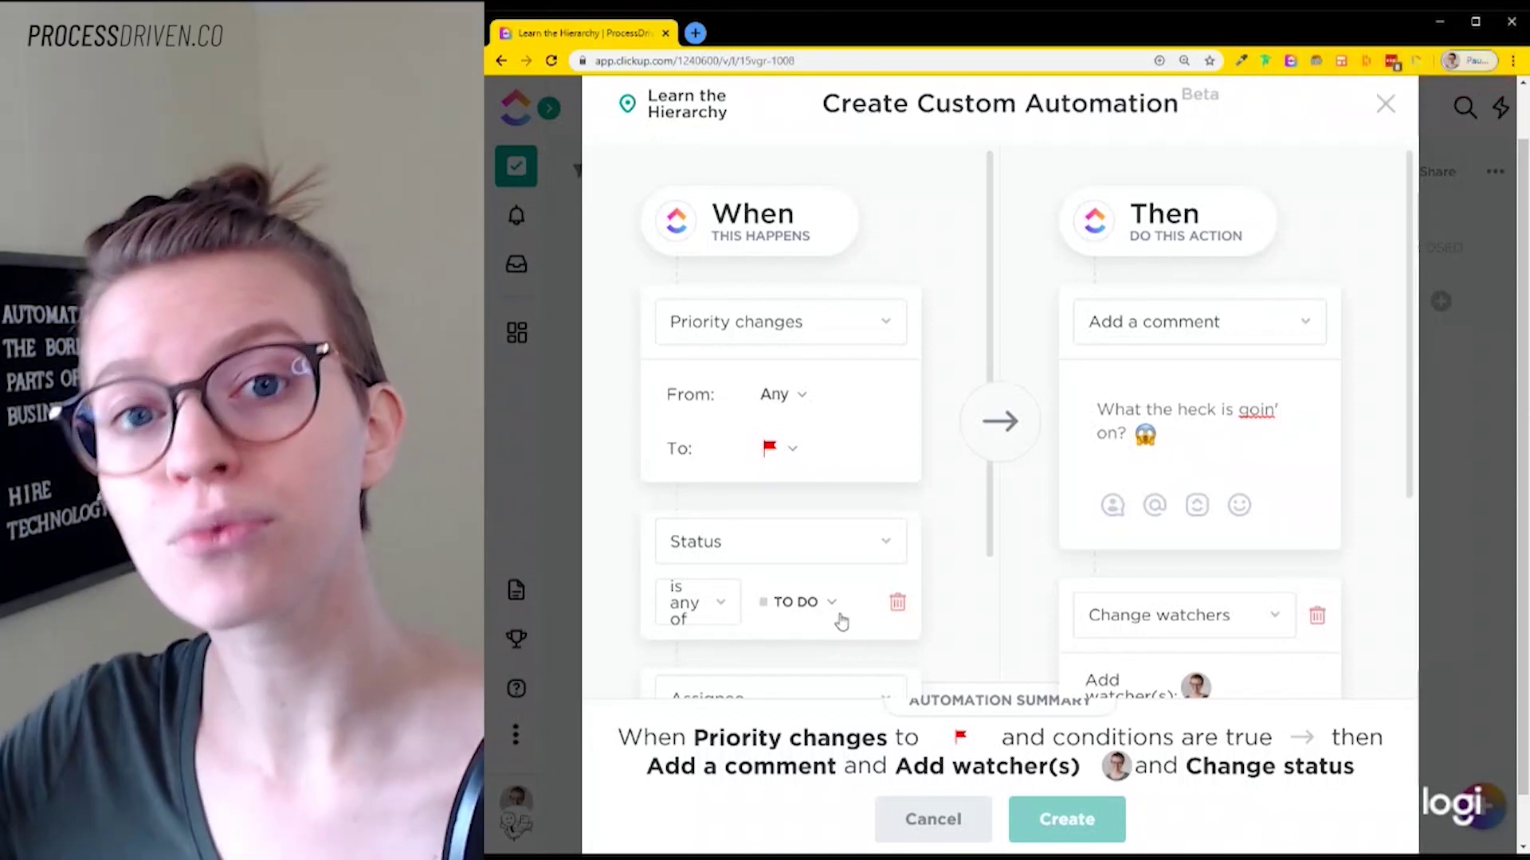
Step: Search the action types for 'list', clear it, and delete the Change status action
{"action": "scroll", "coordinate": [1079, 440], "scroll_direction": "down", "scroll_amount": 3}
{"action": "left_click", "coordinate": [1151, 543]}
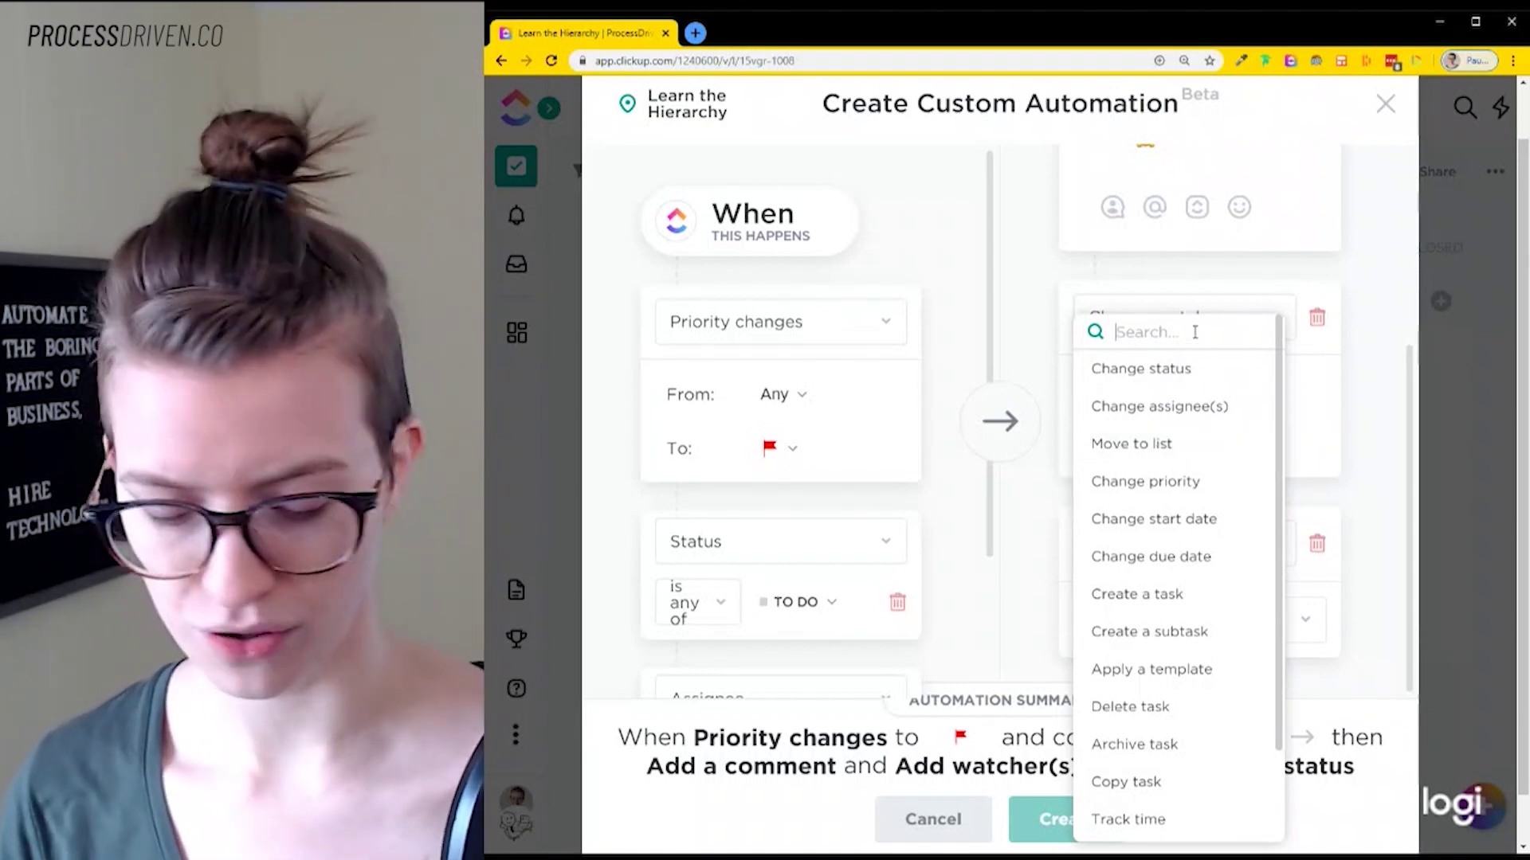
{"action": "type", "text": "list"}
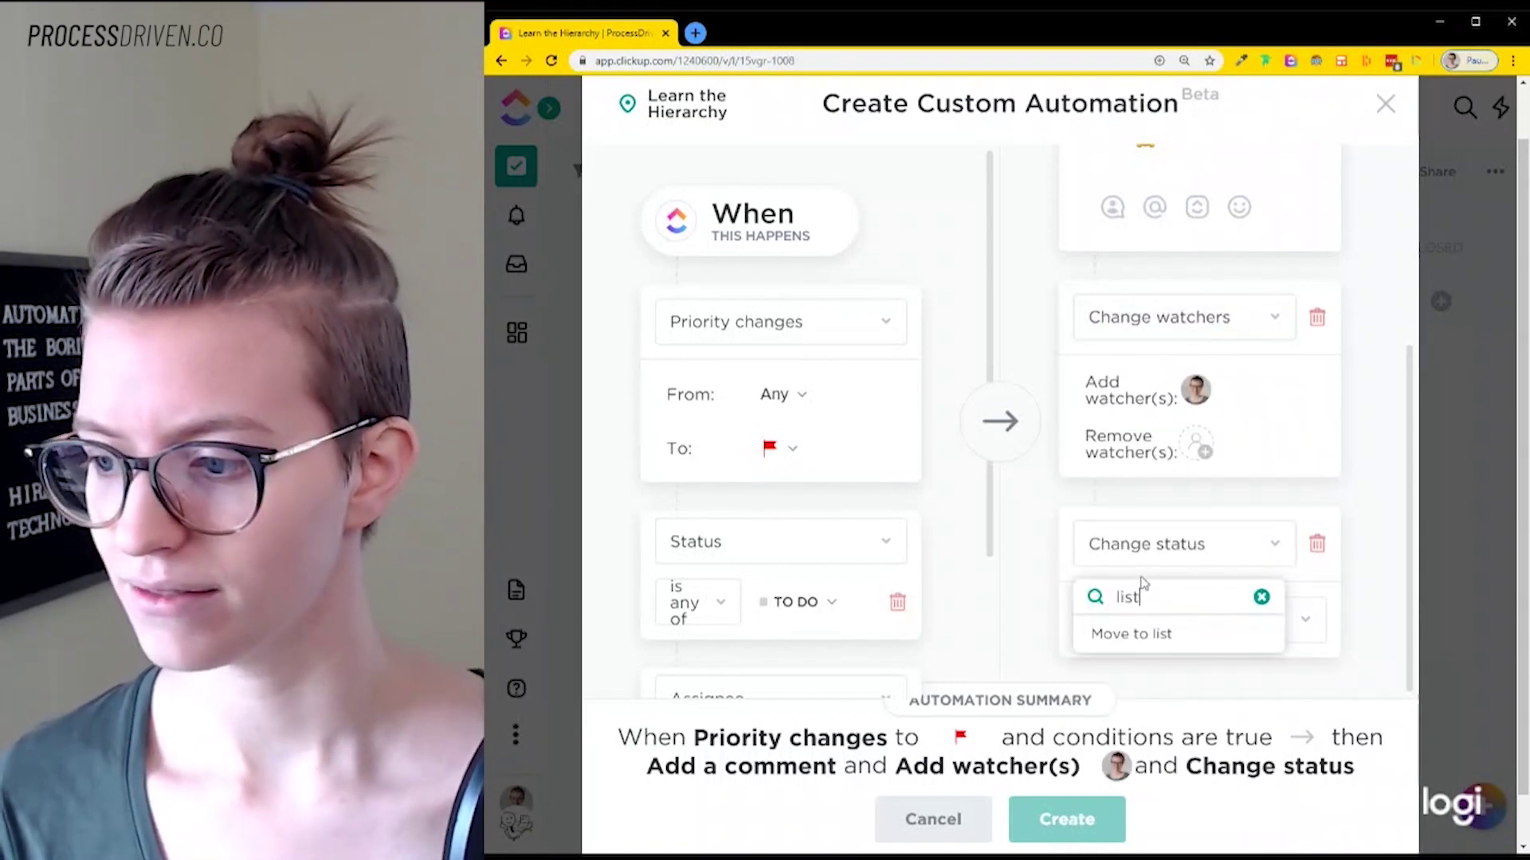
{"action": "left_click", "coordinate": [1262, 596]}
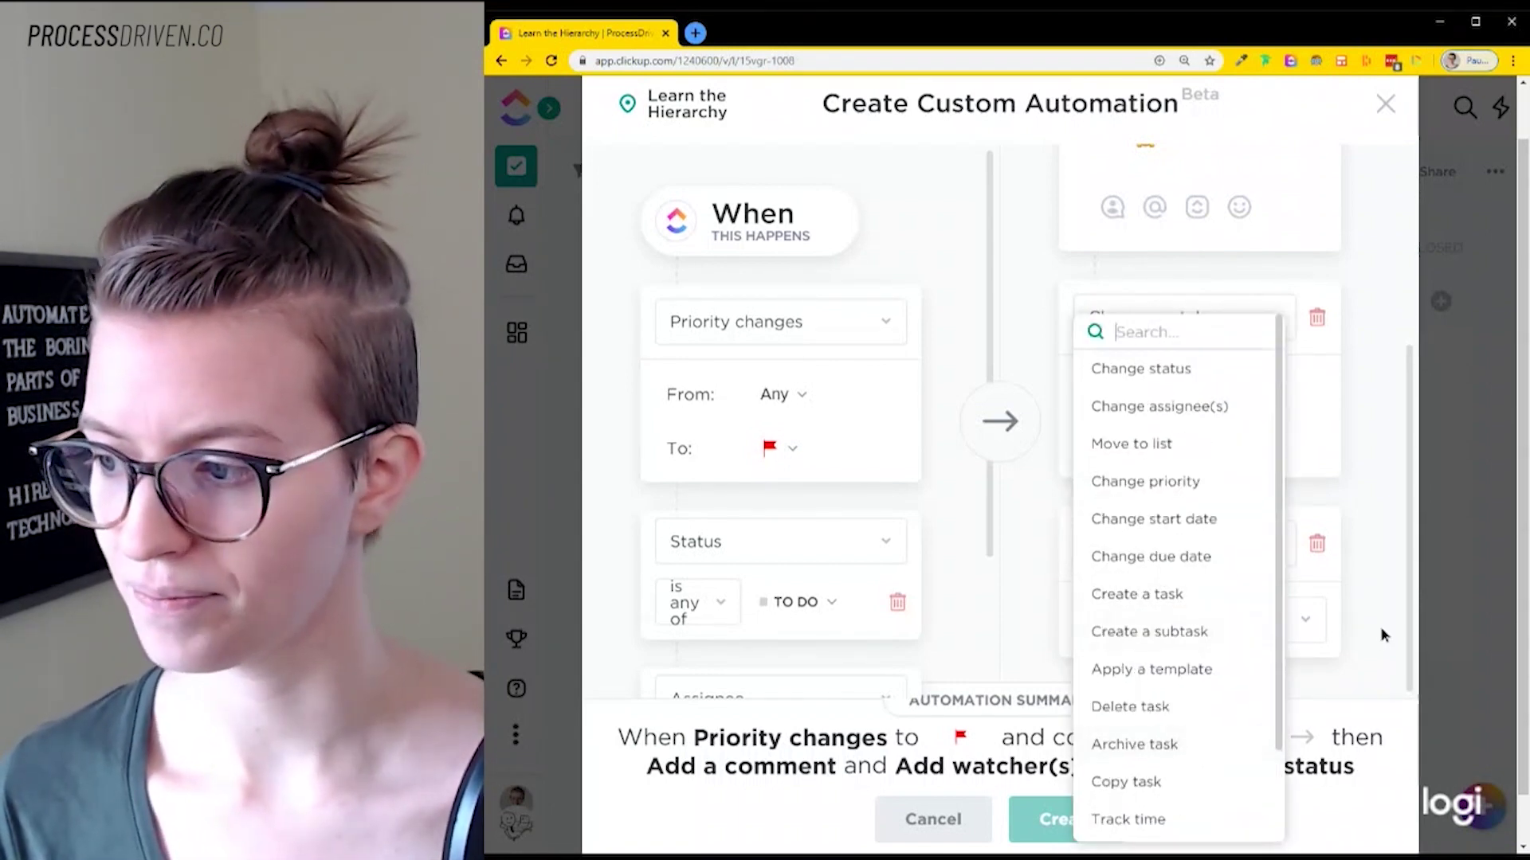
{"action": "left_click", "coordinate": [1384, 635]}
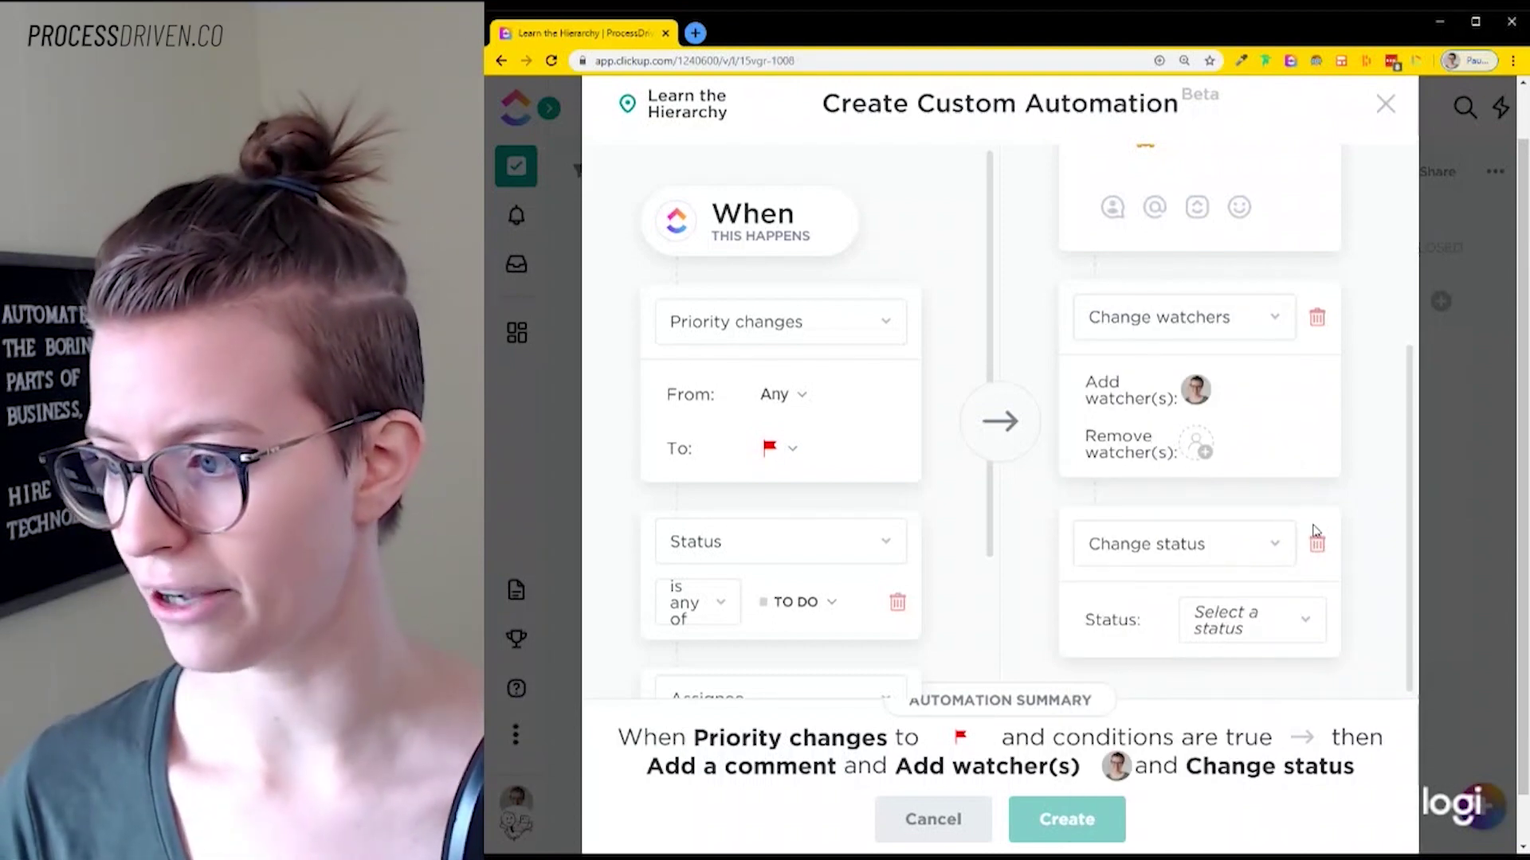
{"action": "left_click", "coordinate": [1316, 541]}
Step: Review the remaining actions, selecting and then deselecting the comment text
{"action": "scroll", "coordinate": [1304, 667], "scroll_direction": "up", "scroll_amount": 3}
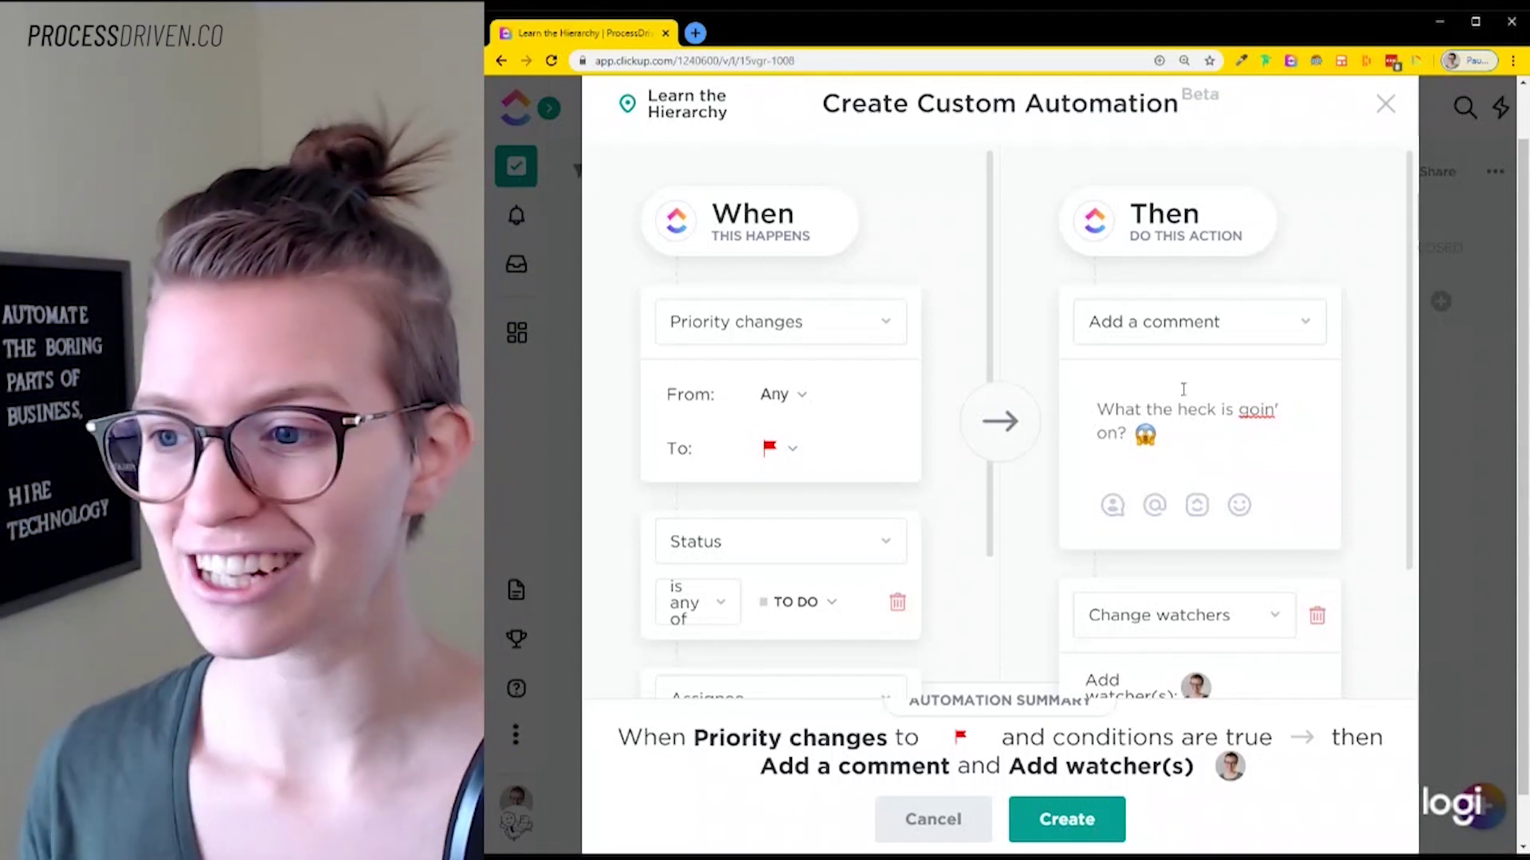
{"action": "scroll", "coordinate": [813, 587], "scroll_direction": "down", "scroll_amount": 2}
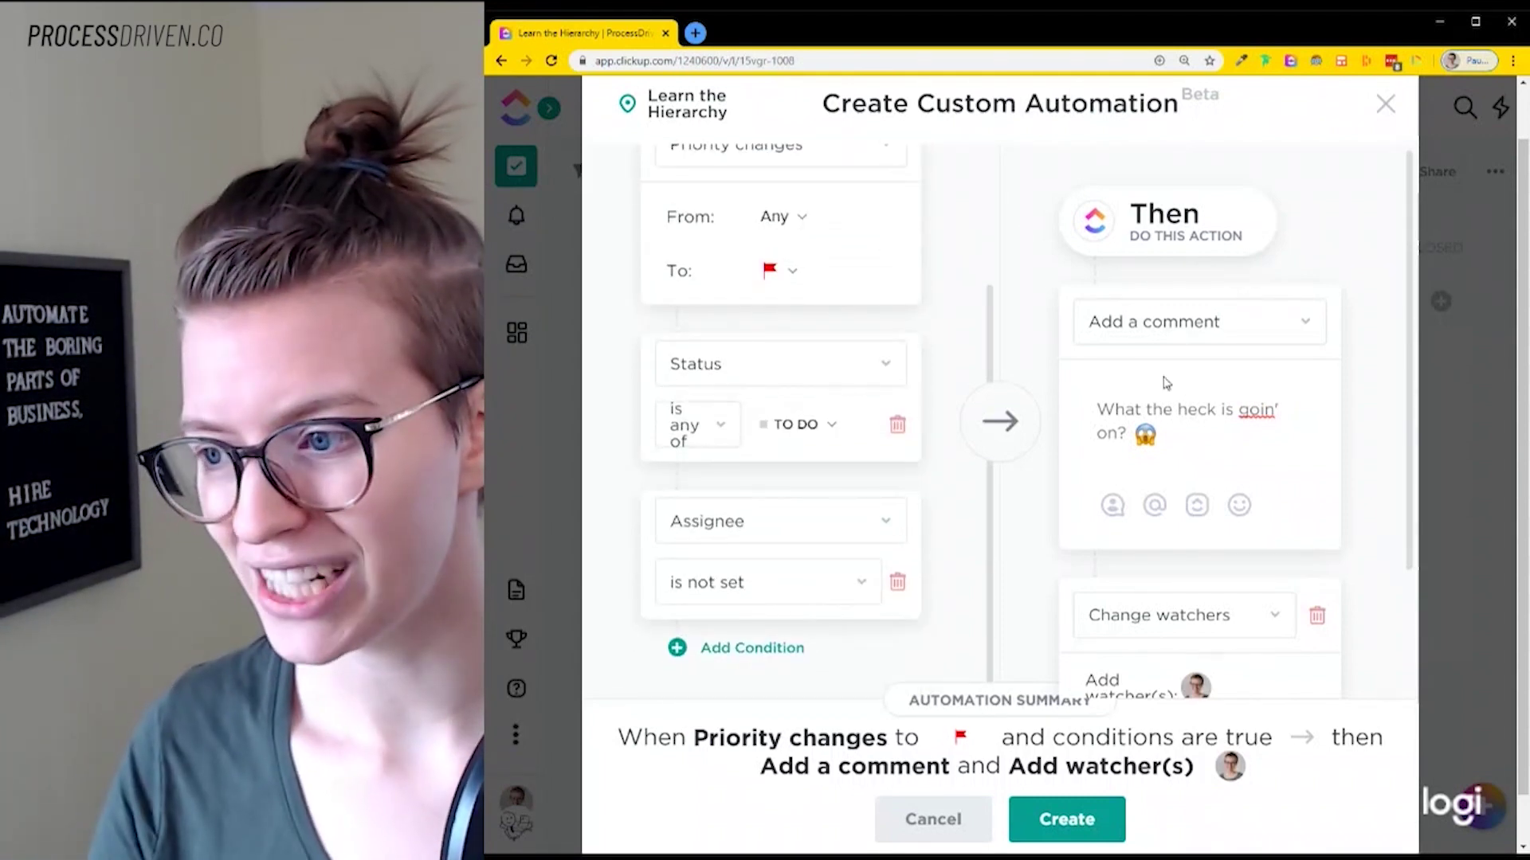
{"action": "scroll", "coordinate": [1178, 276], "scroll_direction": "down", "scroll_amount": 2}
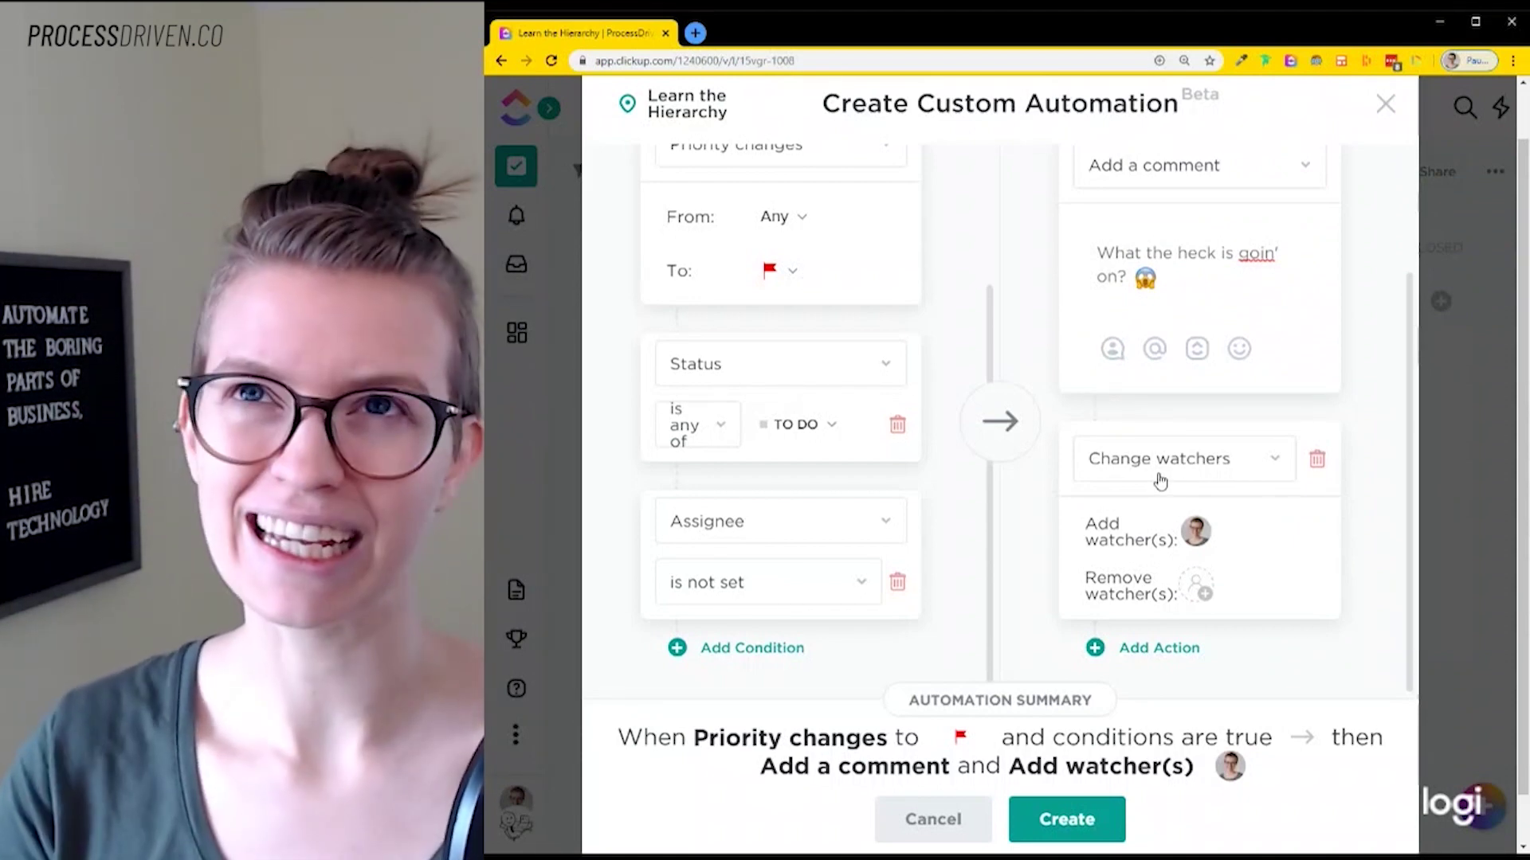
{"action": "left_click_drag", "start_coordinate": [1225, 296], "coordinate": [1068, 251]}
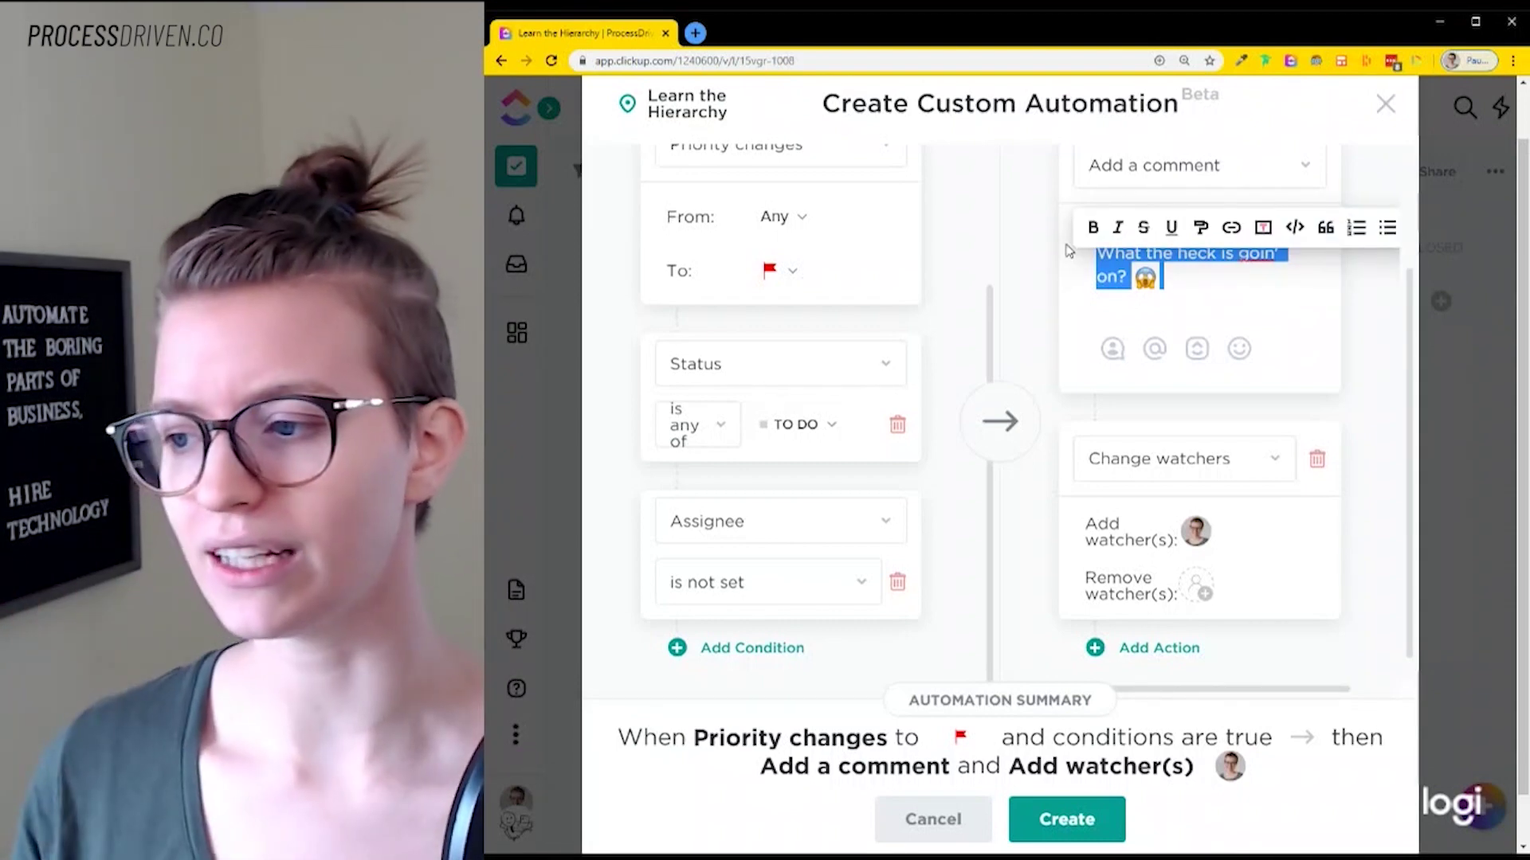
{"action": "left_click", "coordinate": [1346, 558]}
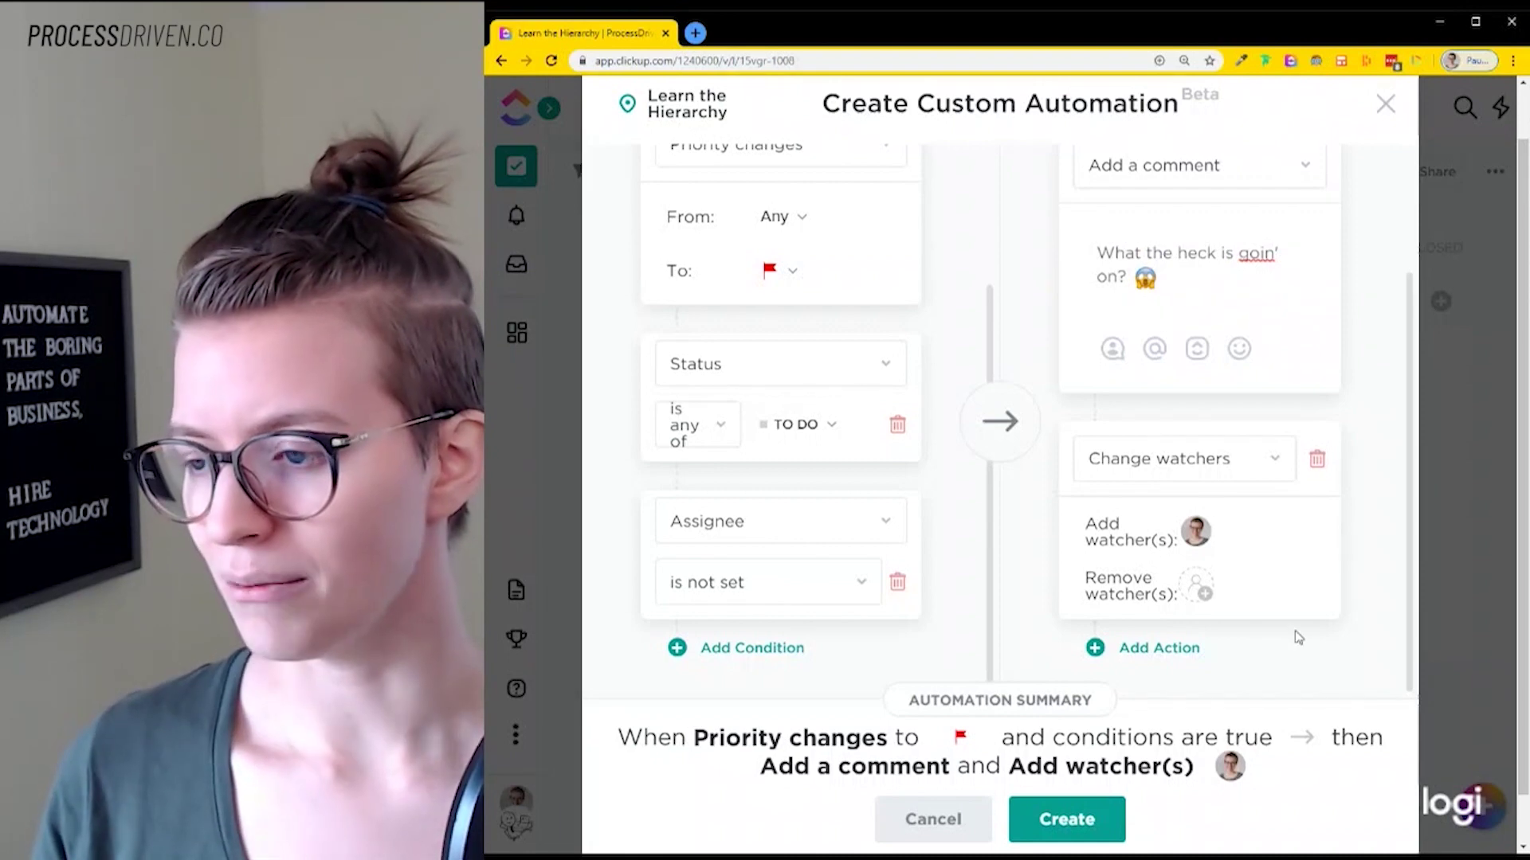
{"action": "scroll", "coordinate": [1253, 618], "scroll_direction": "up", "scroll_amount": 5}
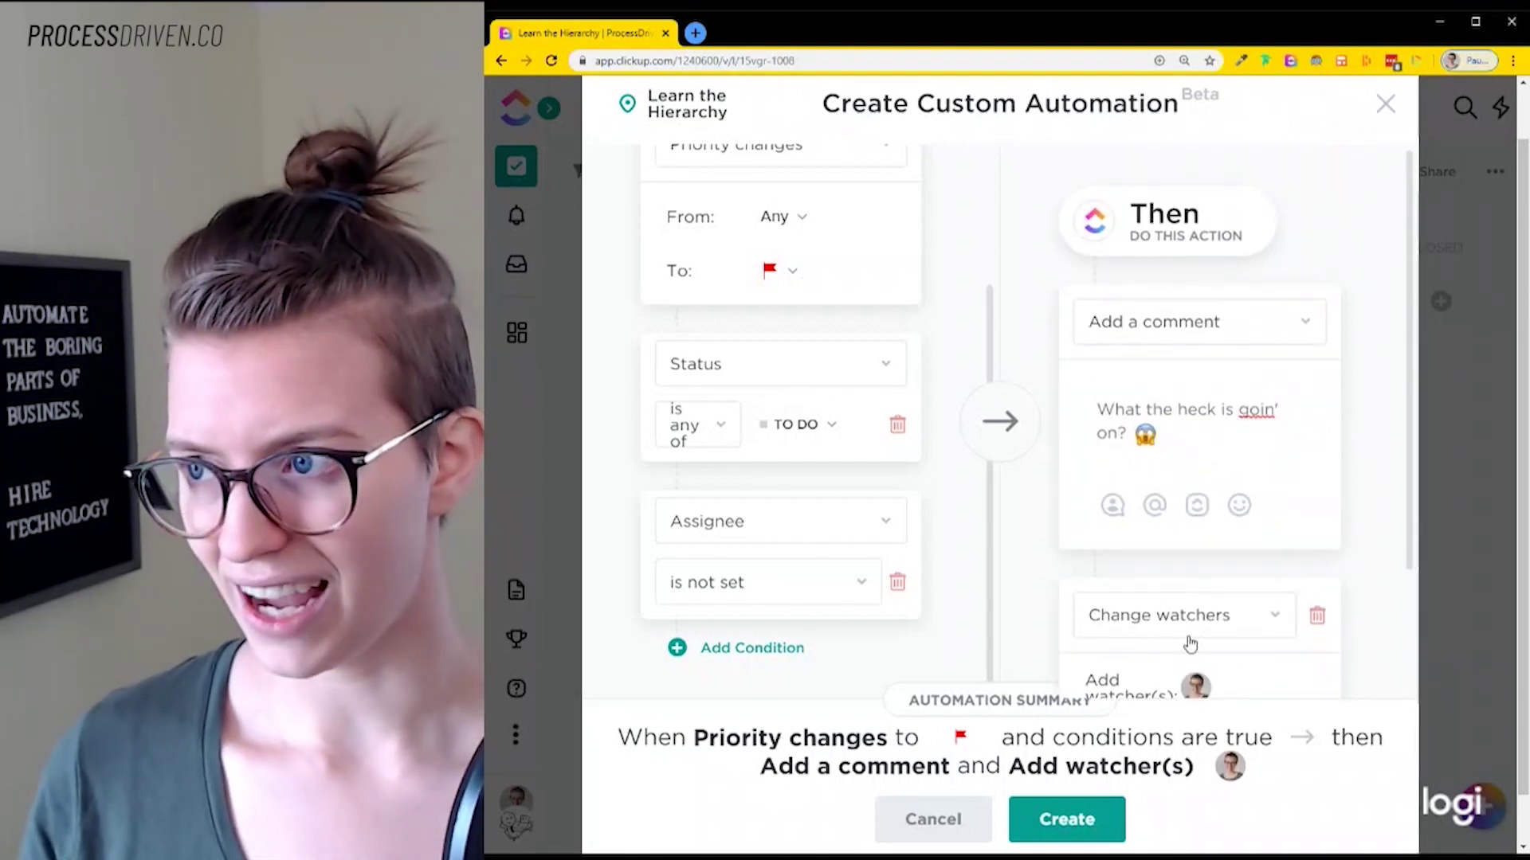
{"action": "scroll", "coordinate": [1067, 528], "scroll_direction": "down", "scroll_amount": 1}
{"action": "scroll", "coordinate": [1068, 528], "scroll_direction": "up", "scroll_amount": 1}
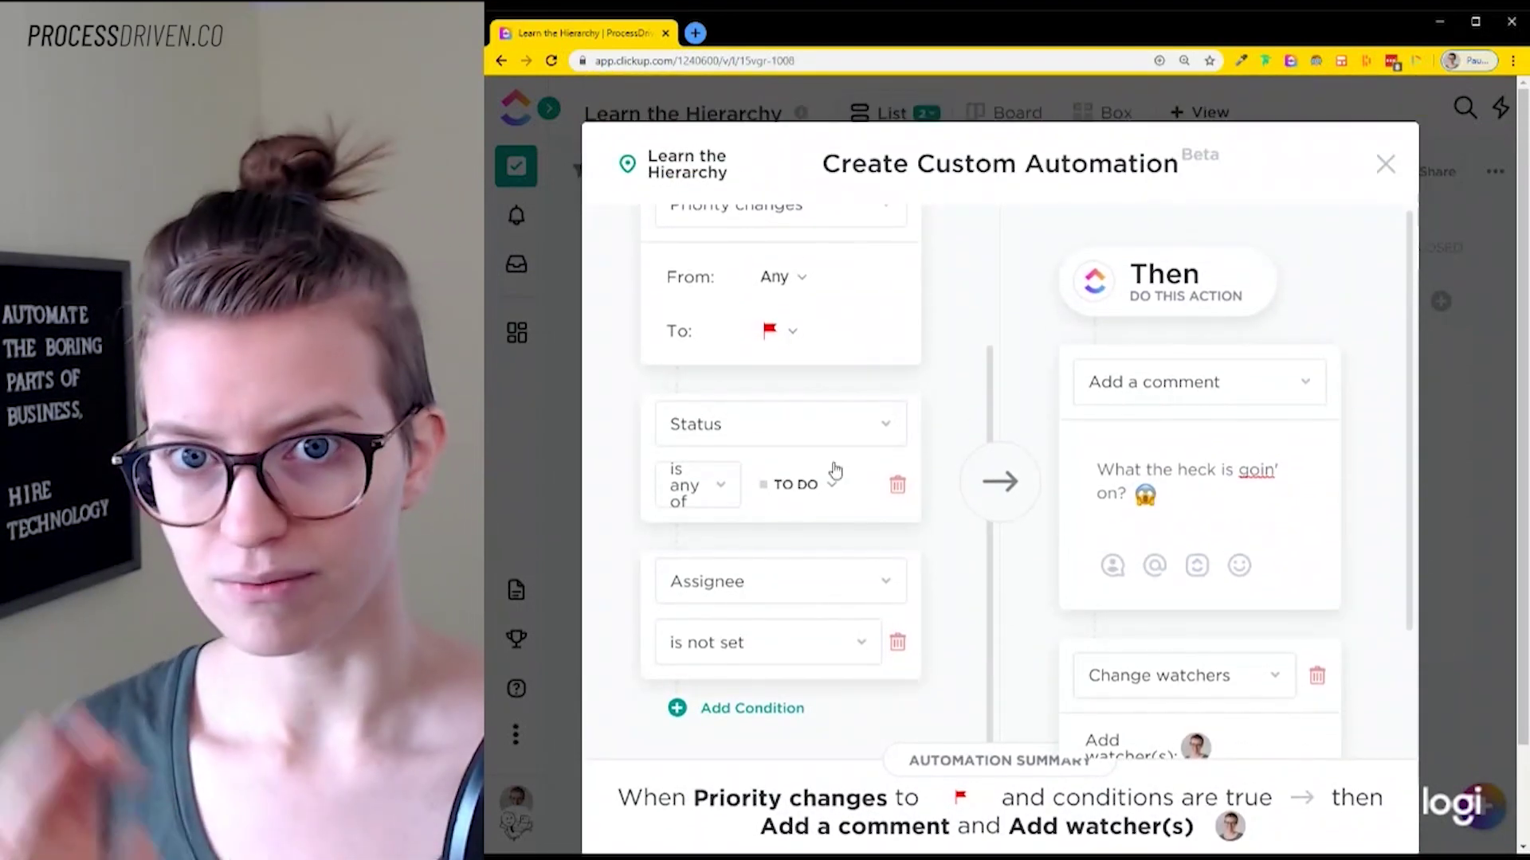
{"action": "scroll", "coordinate": [832, 456], "scroll_direction": "up", "scroll_amount": 3}
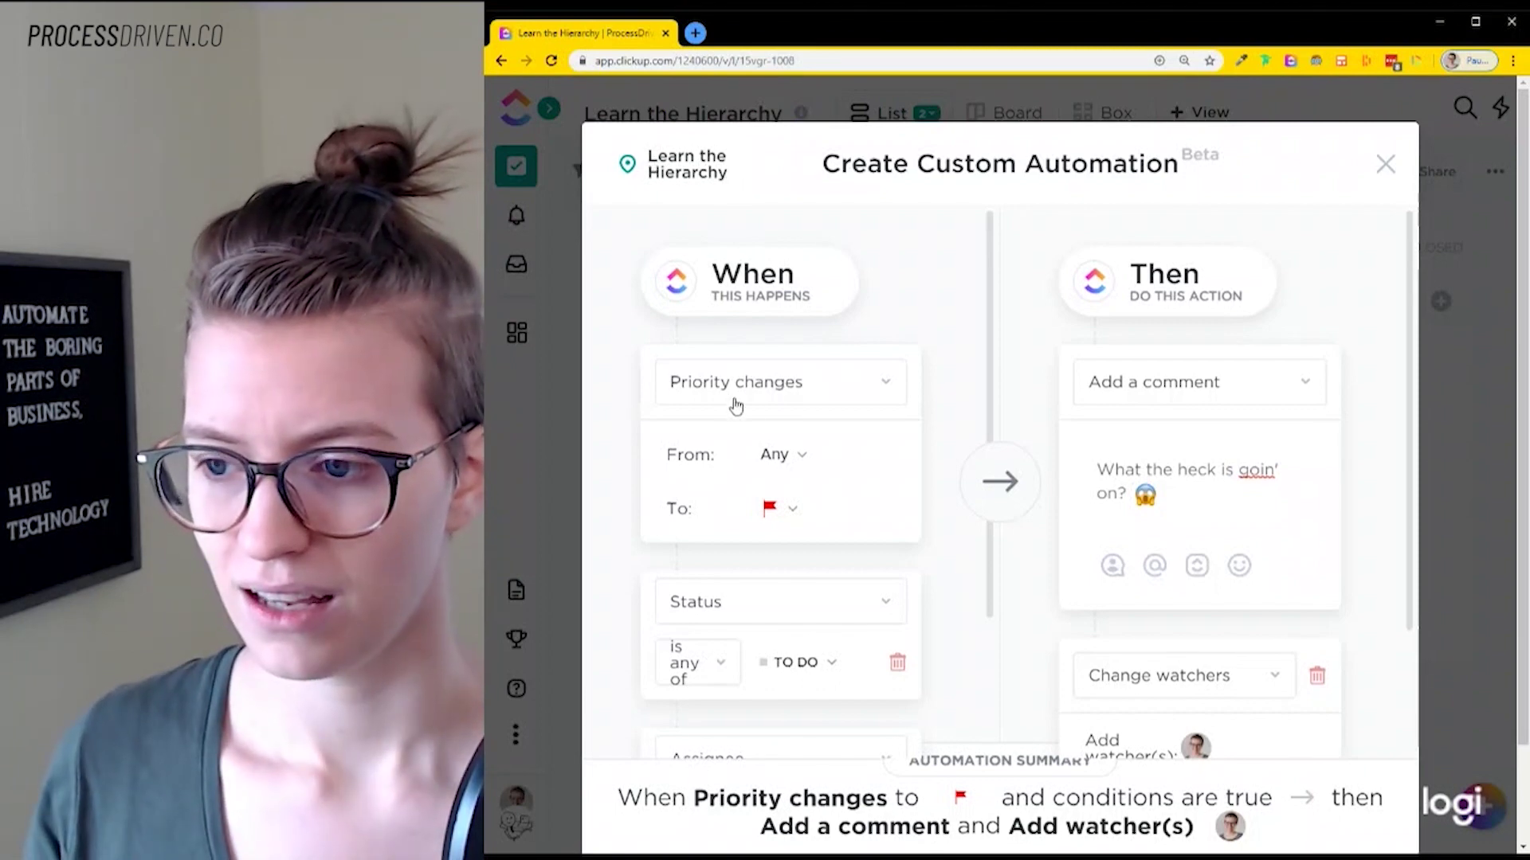
{"action": "scroll", "coordinate": [793, 514], "scroll_direction": "down", "scroll_amount": 1}
{"action": "scroll", "coordinate": [795, 514], "scroll_direction": "down", "scroll_amount": 1}
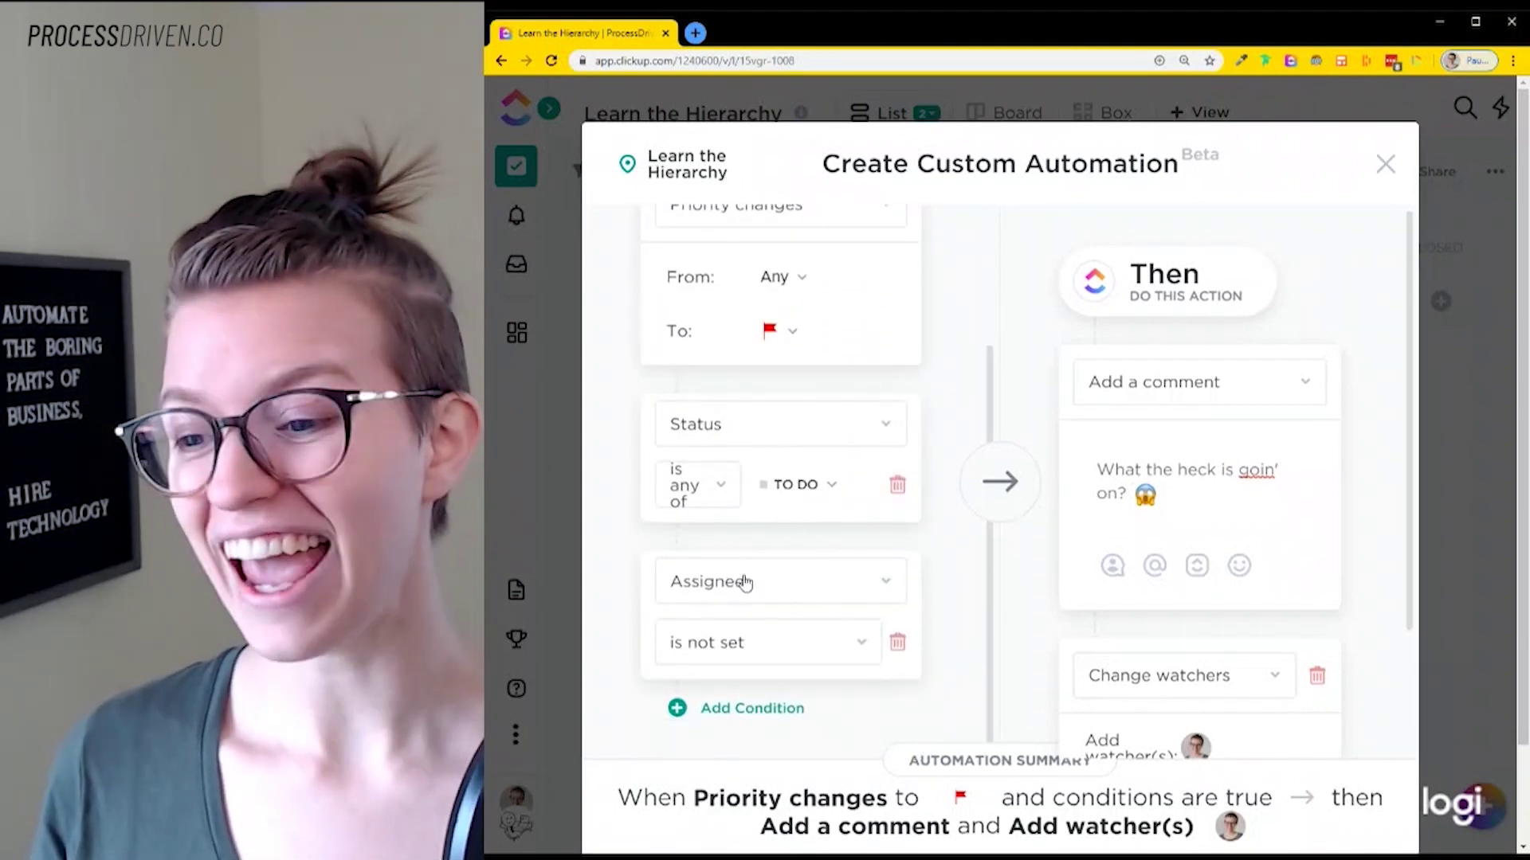
{"action": "scroll", "coordinate": [780, 446], "scroll_direction": "up", "scroll_amount": 2}
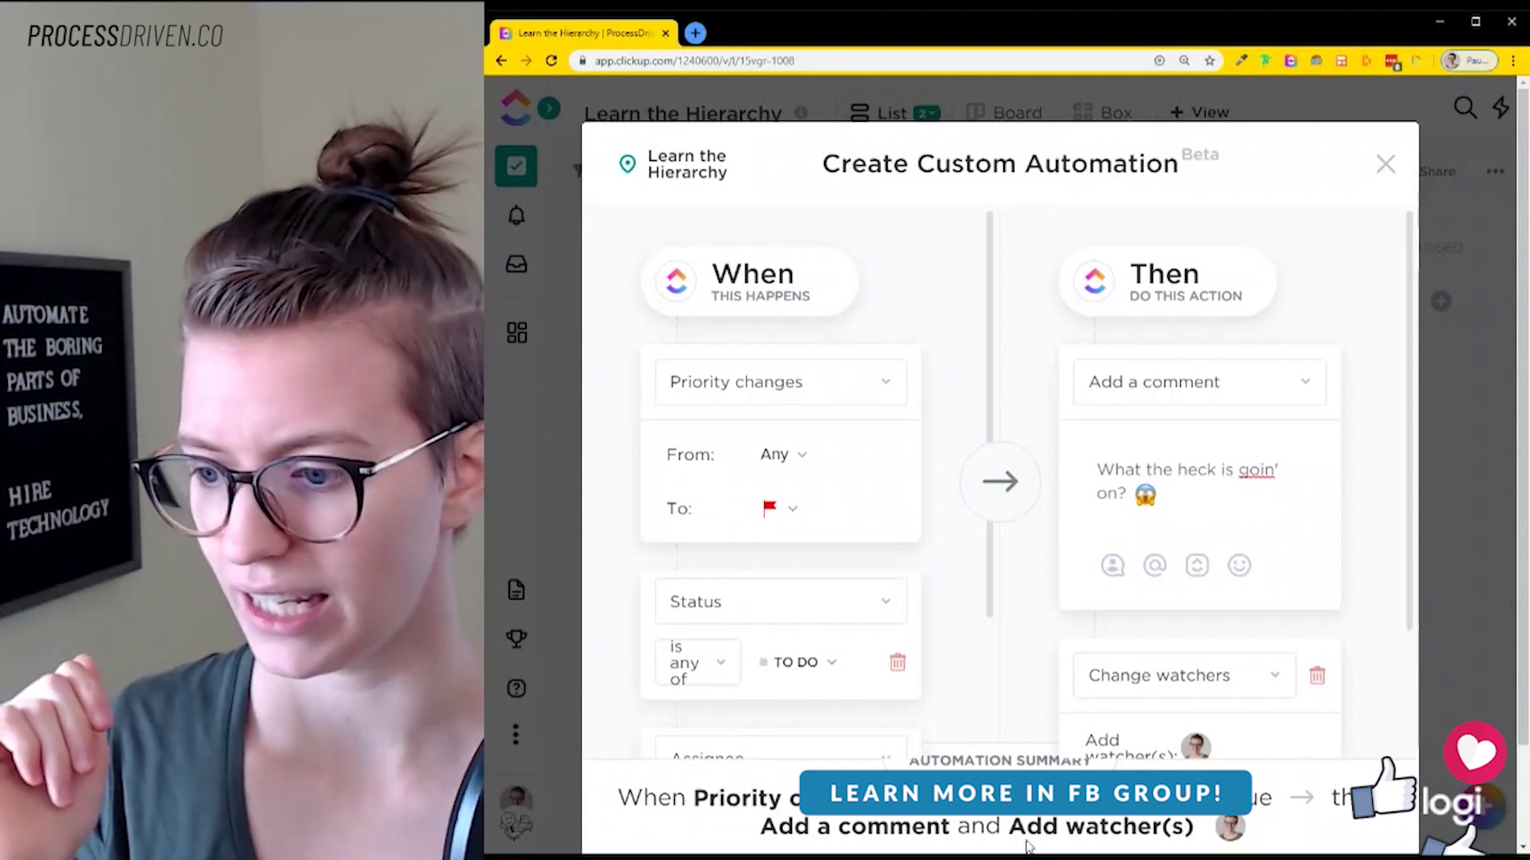
{"action": "scroll", "coordinate": [870, 427], "scroll_direction": "down", "scroll_amount": 5}
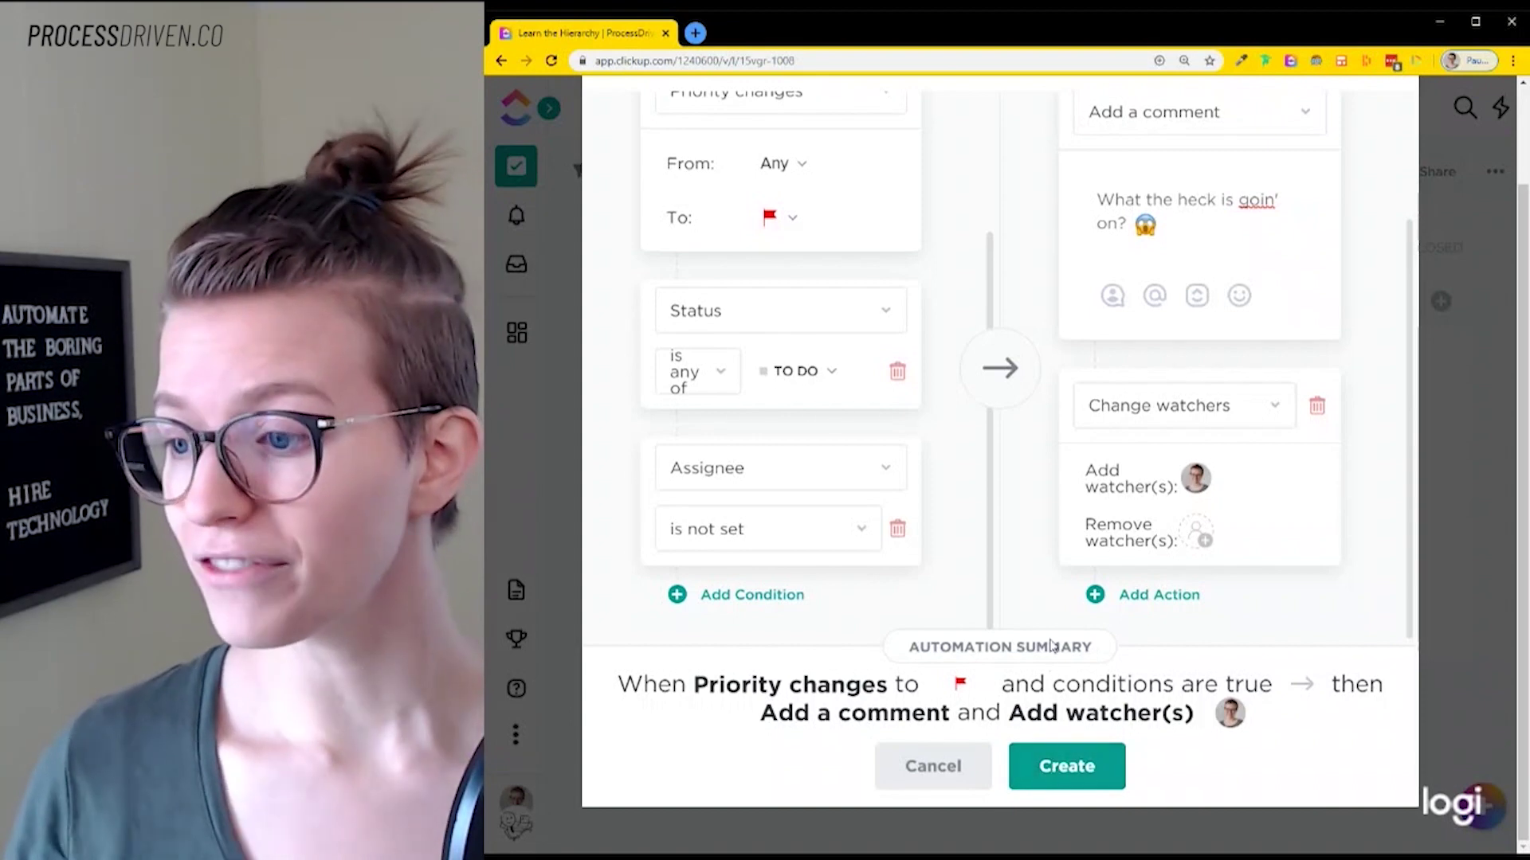
{"action": "scroll", "coordinate": [1059, 681], "scroll_direction": "up", "scroll_amount": 2}
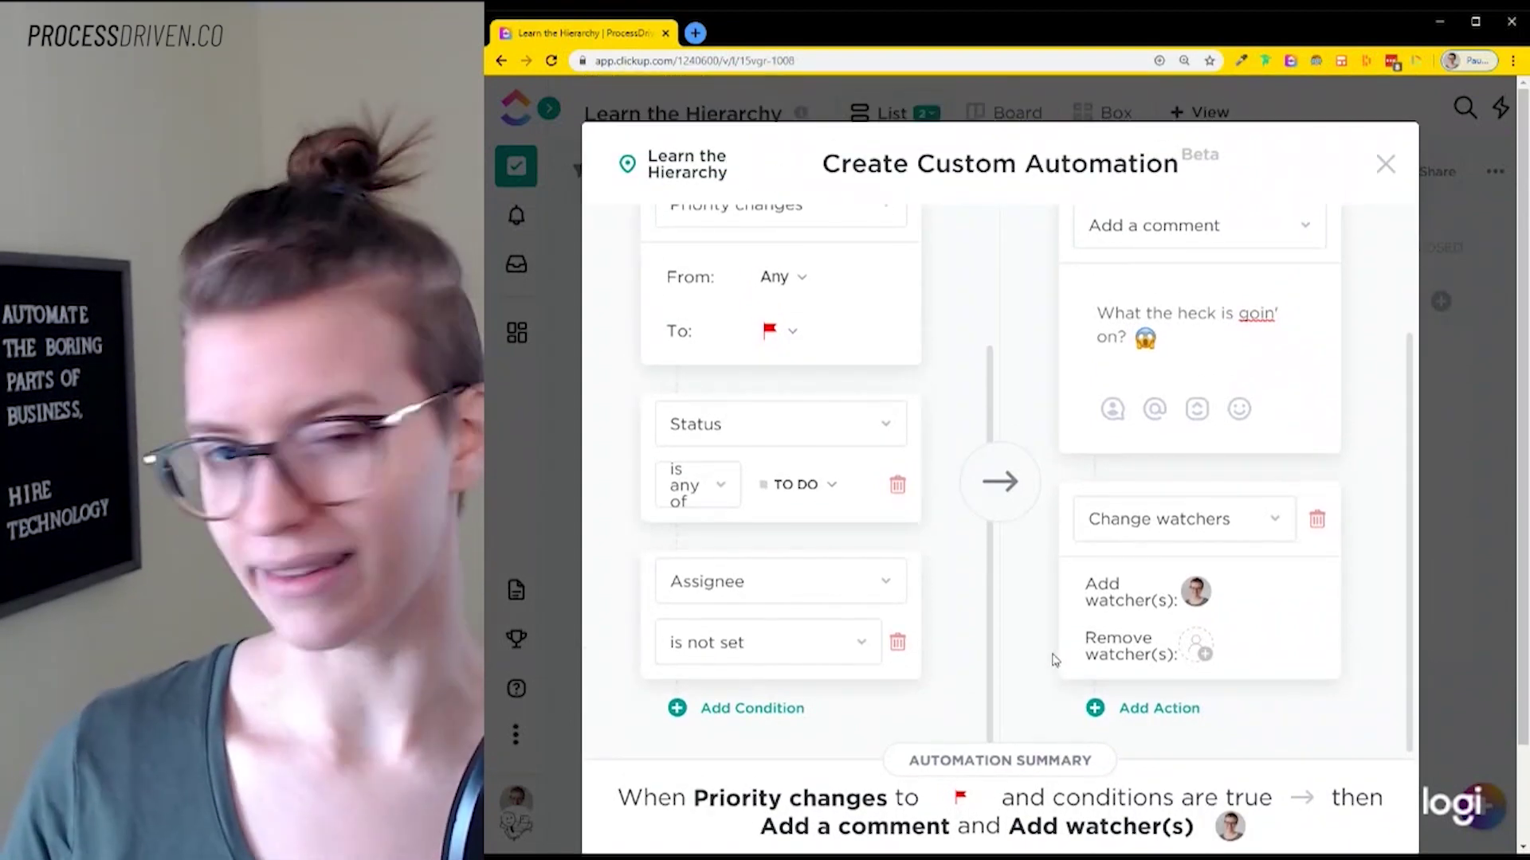
{"action": "scroll", "coordinate": [1054, 660], "scroll_direction": "down", "scroll_amount": 2}
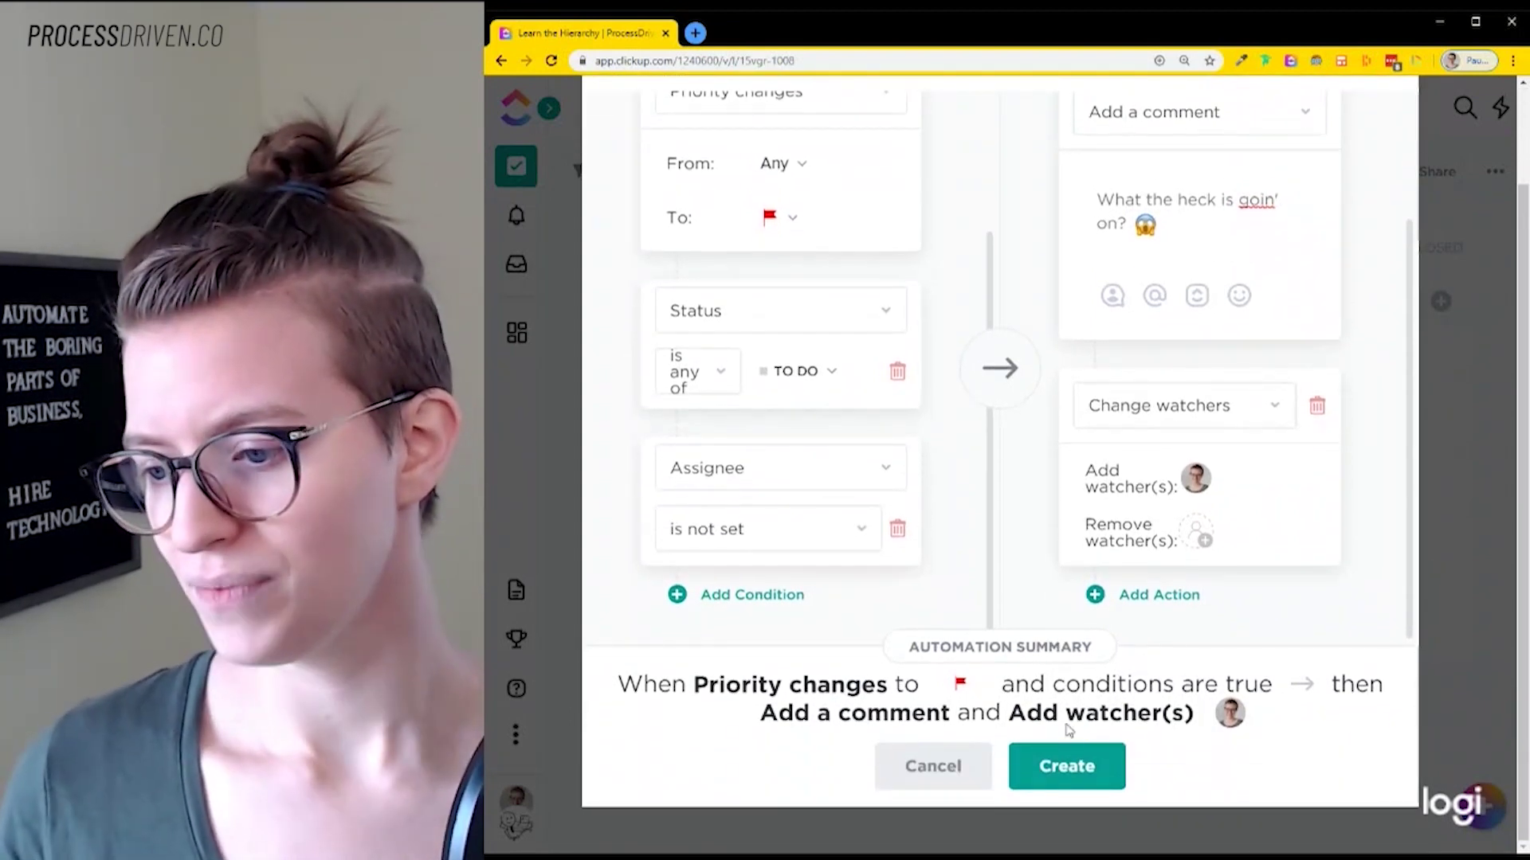
Step: Create the automation, toggle the status-change rule off and on, and switch the Priority rule off
{"action": "left_click", "coordinate": [1061, 771]}
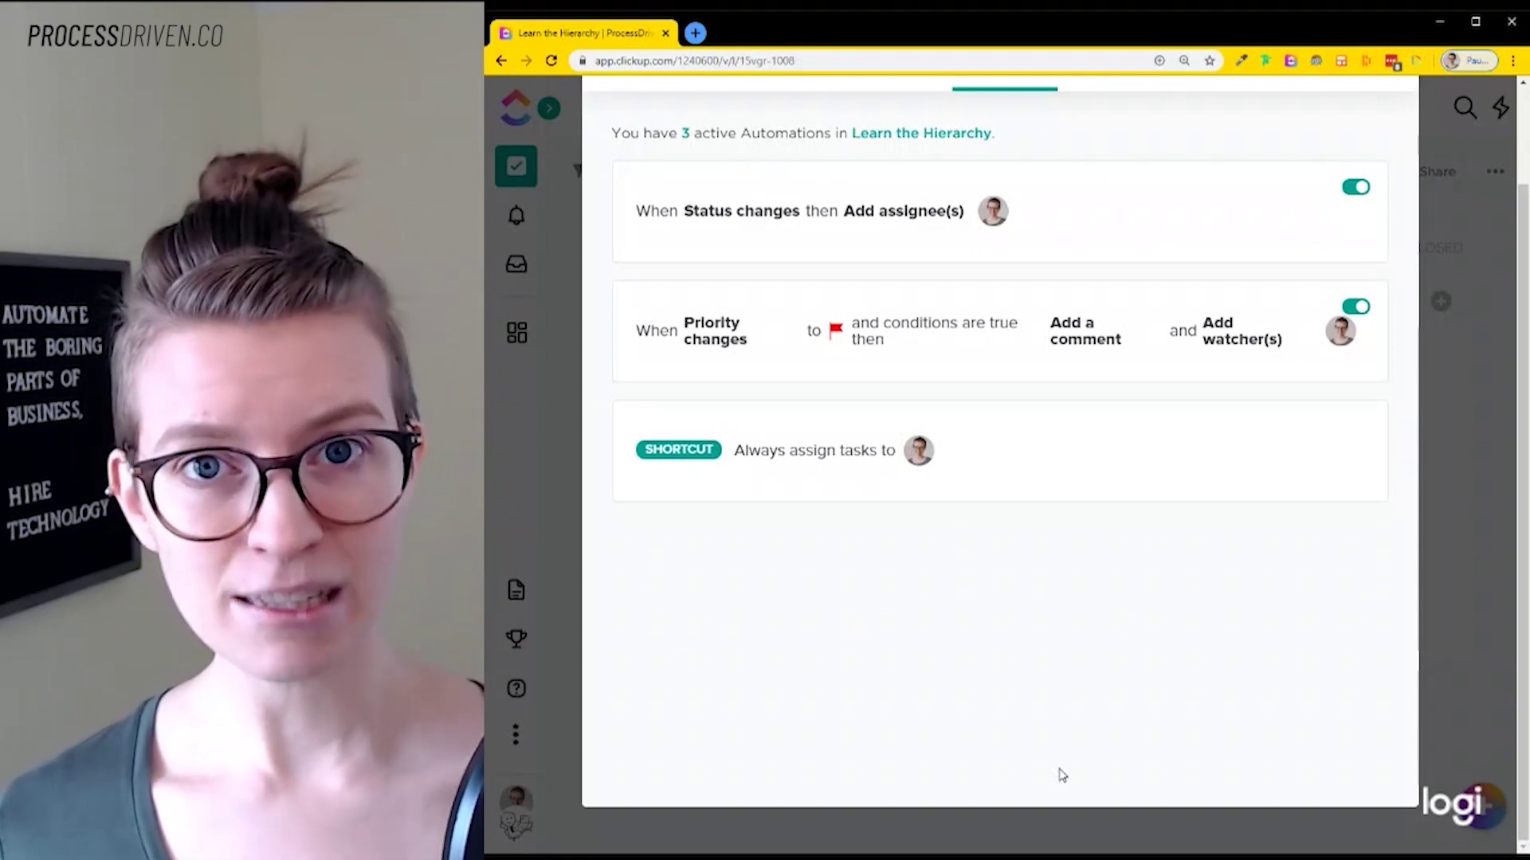
{"action": "scroll", "coordinate": [1060, 768], "scroll_direction": "up", "scroll_amount": 2}
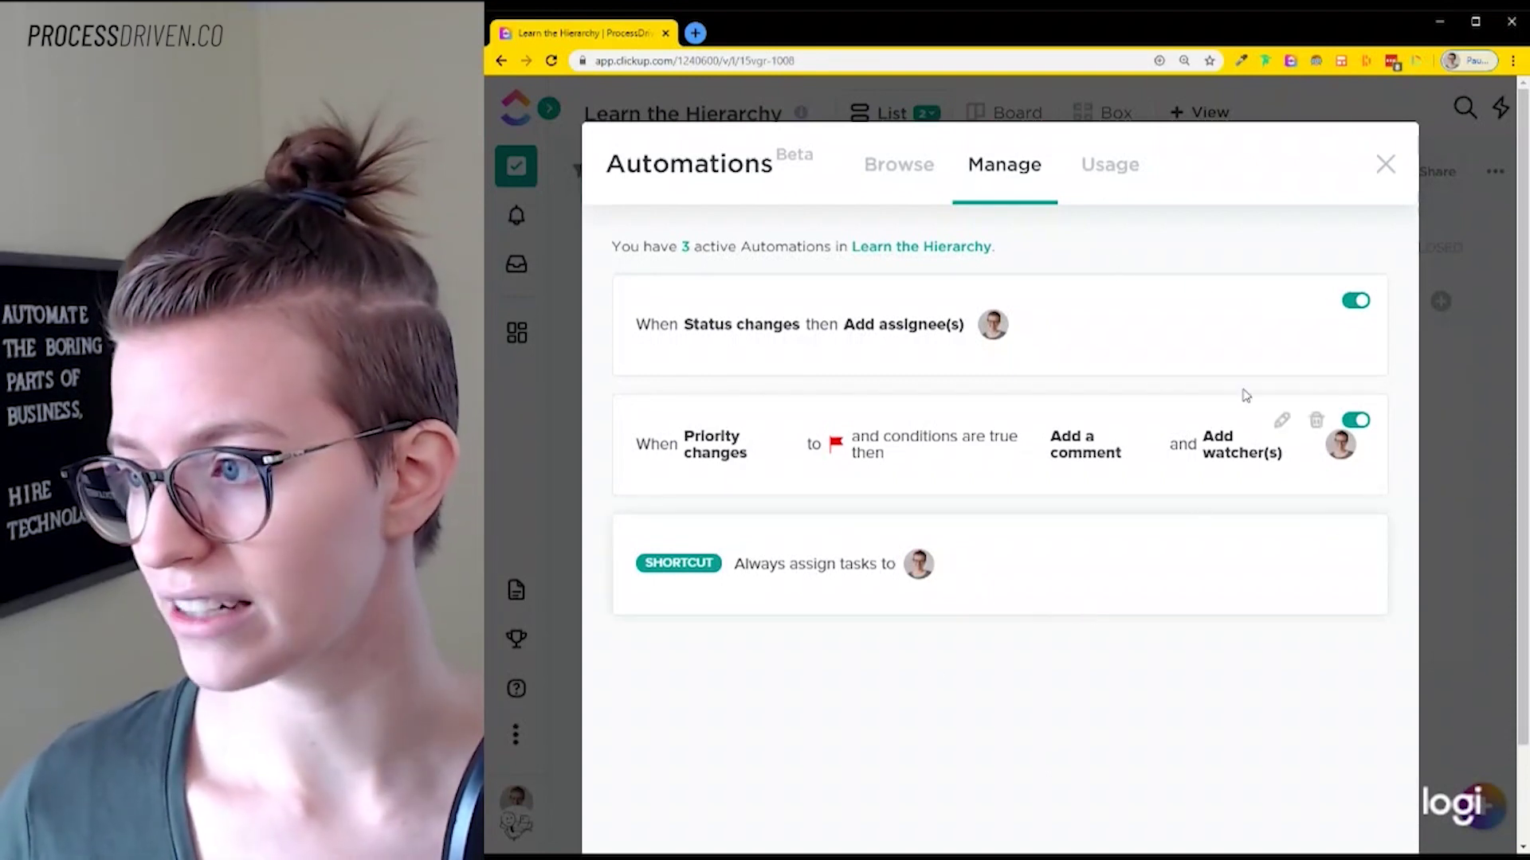
{"action": "left_click", "coordinate": [1354, 303]}
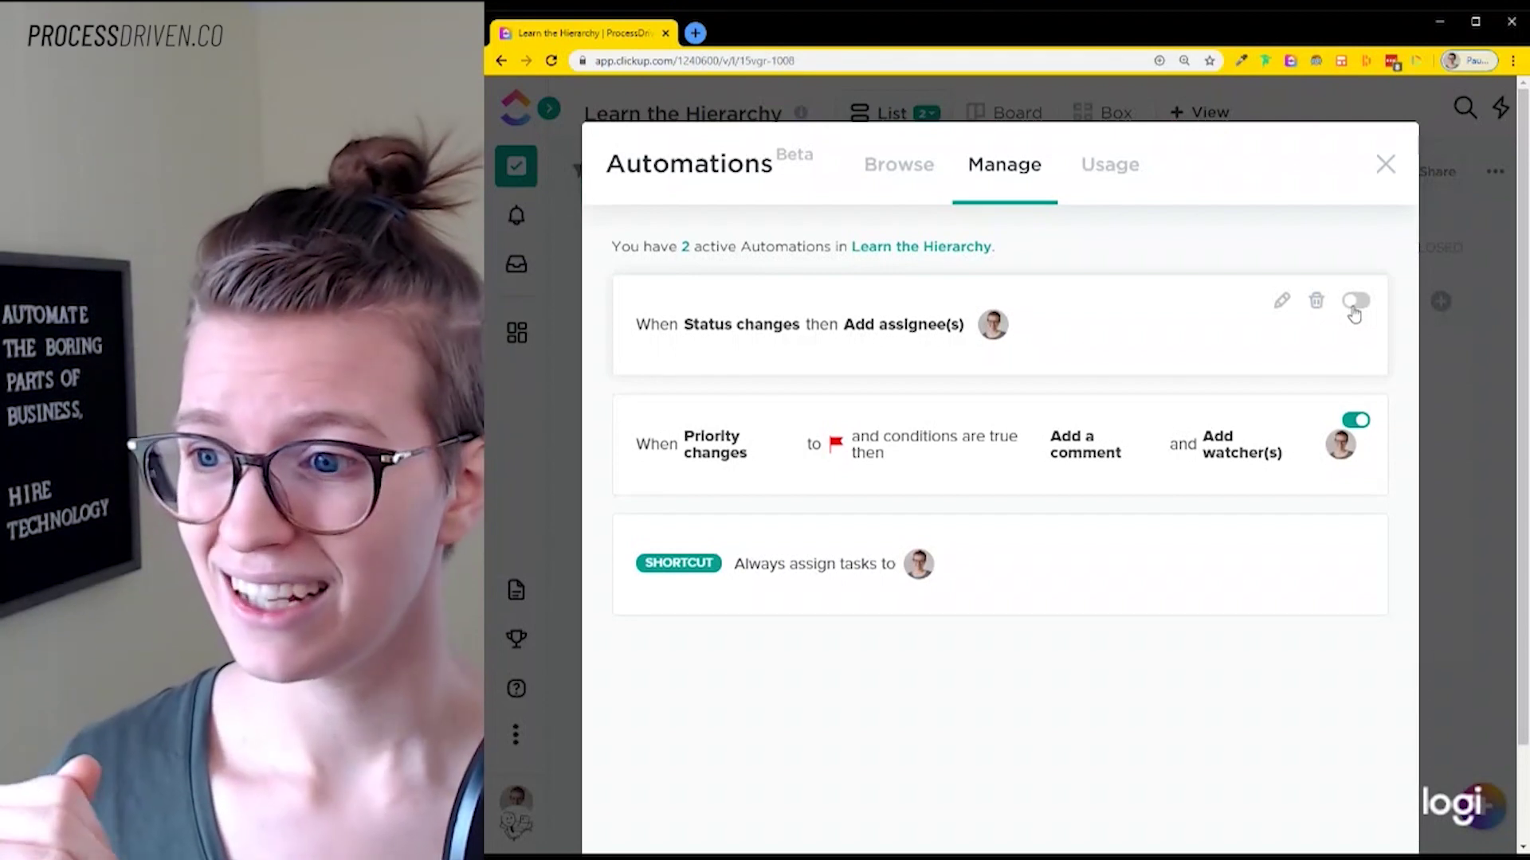
{"action": "left_click", "coordinate": [1355, 303]}
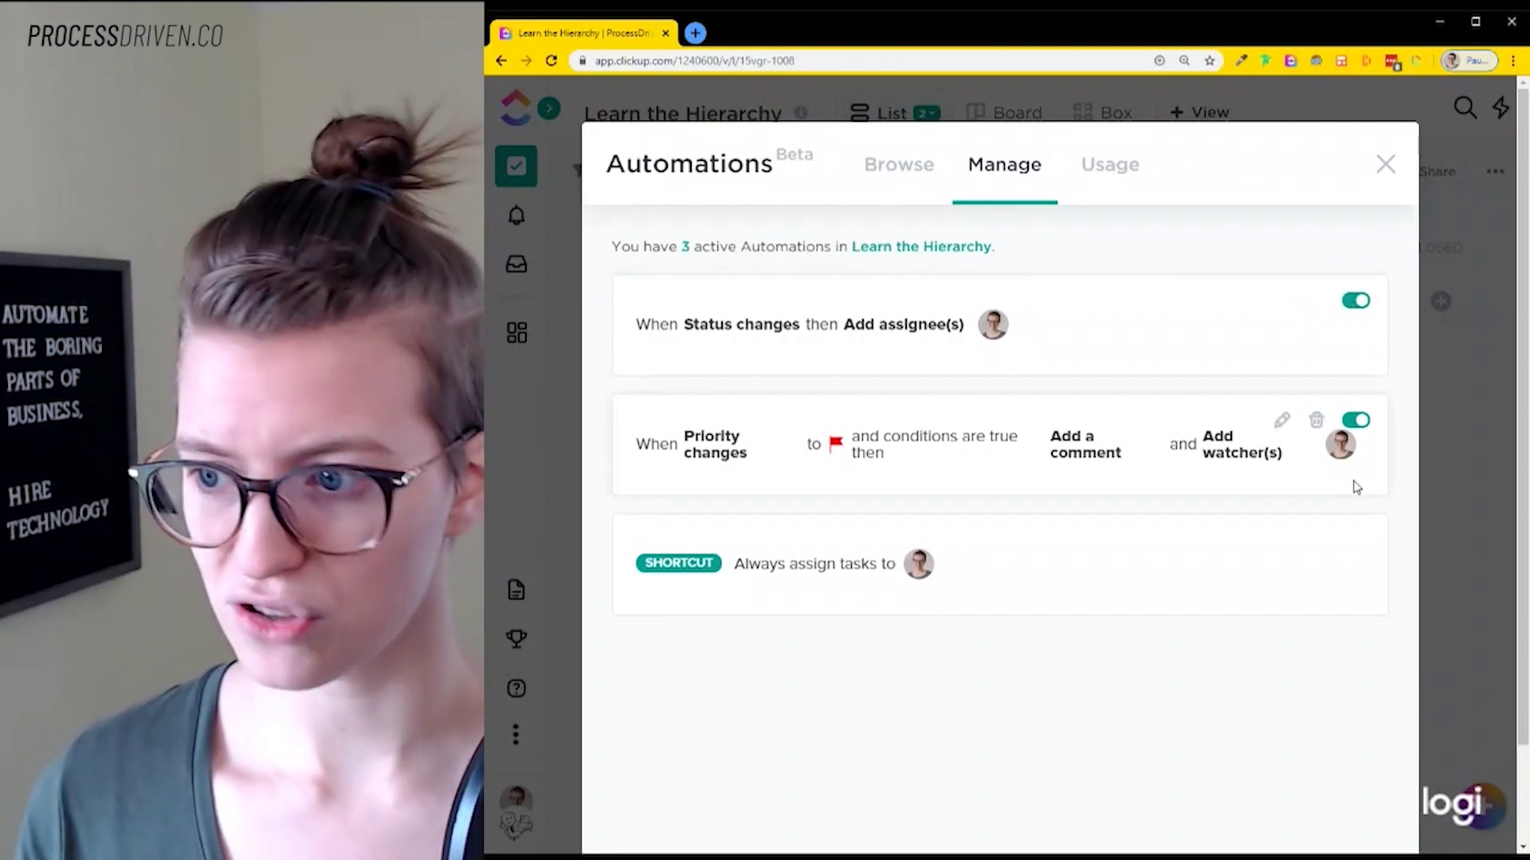
{"action": "left_click", "coordinate": [1354, 421]}
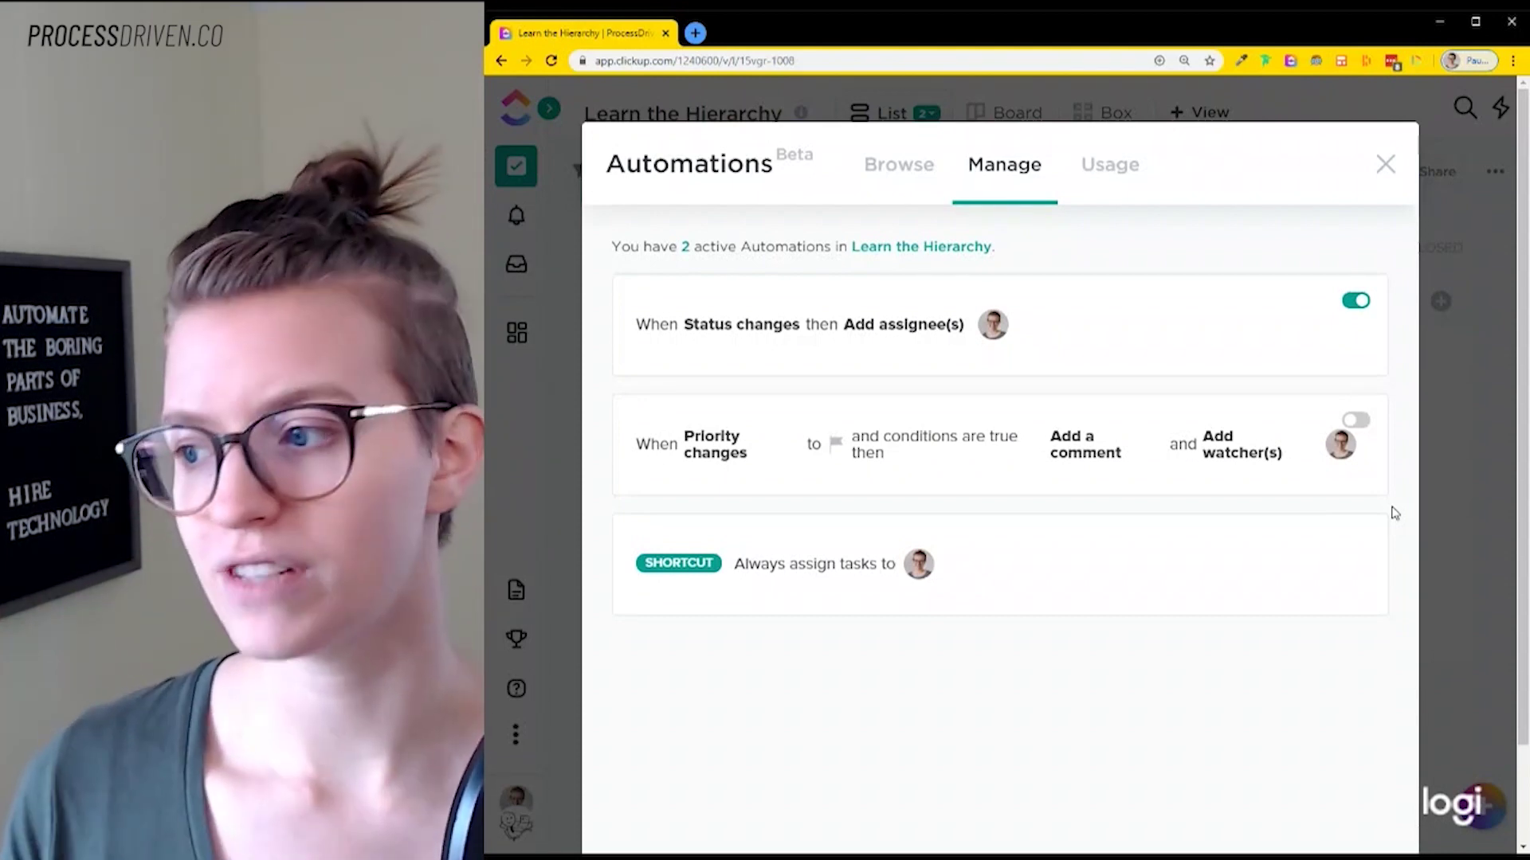
Step: Switch on the Priority changes automation in the Learn the Hierarchy list's automations manager
{"action": "left_click", "coordinate": [1383, 164]}
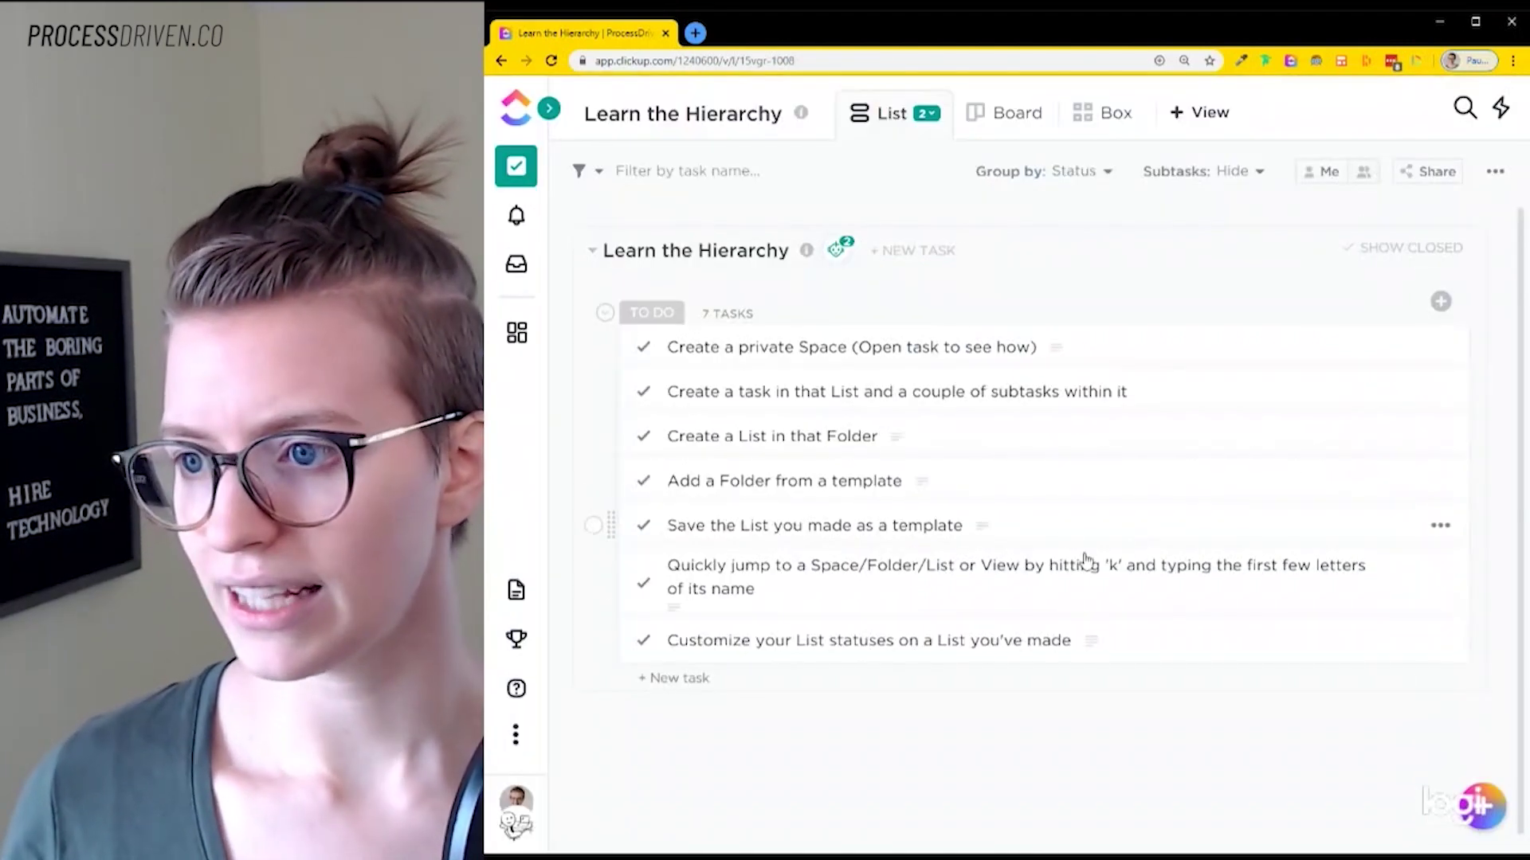
{"action": "left_click", "coordinate": [837, 250]}
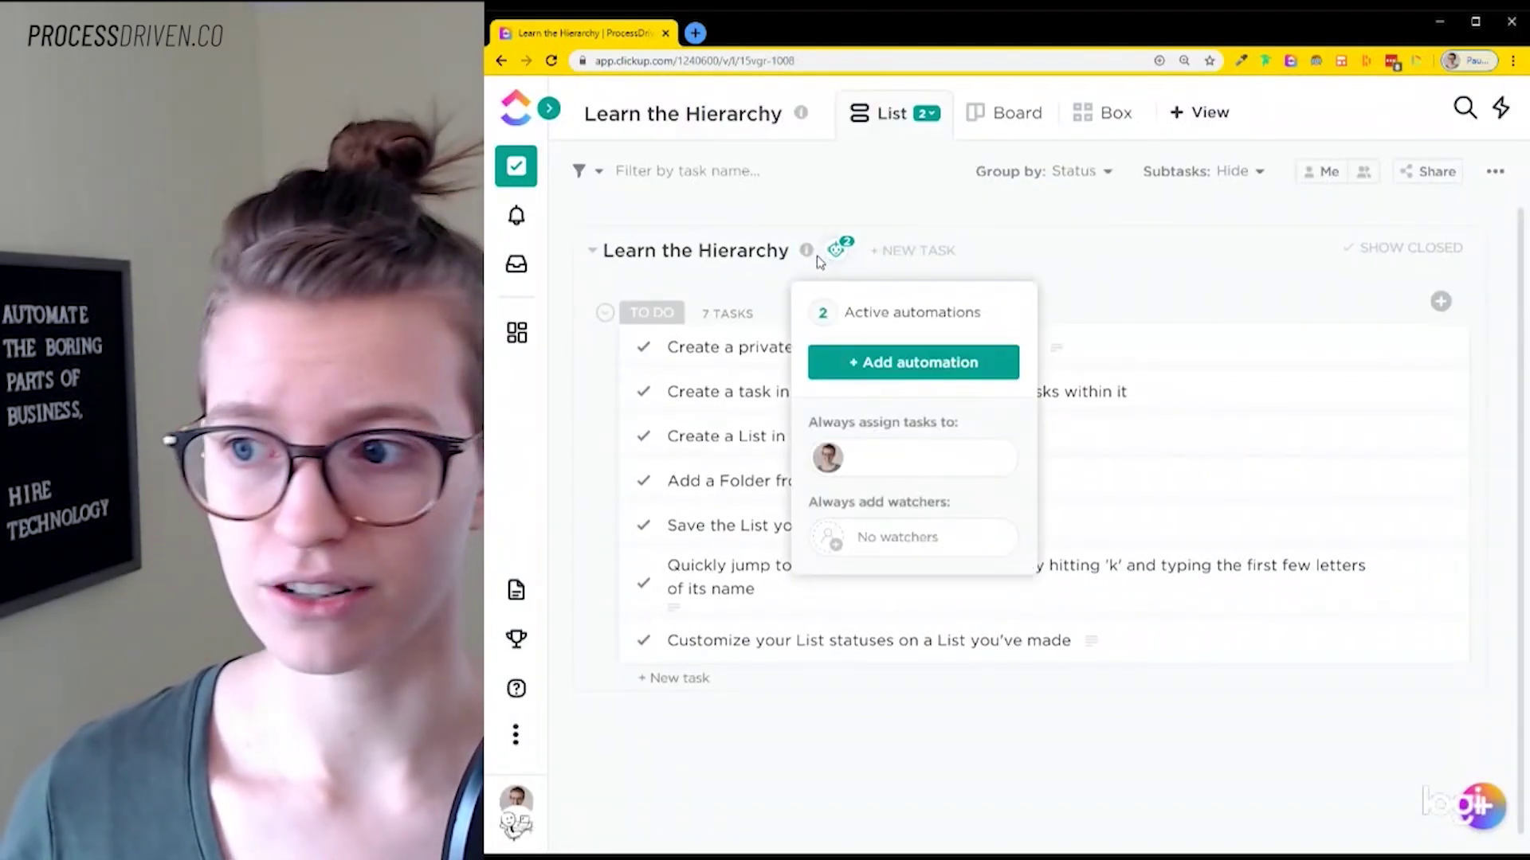
{"action": "left_click", "coordinate": [865, 330]}
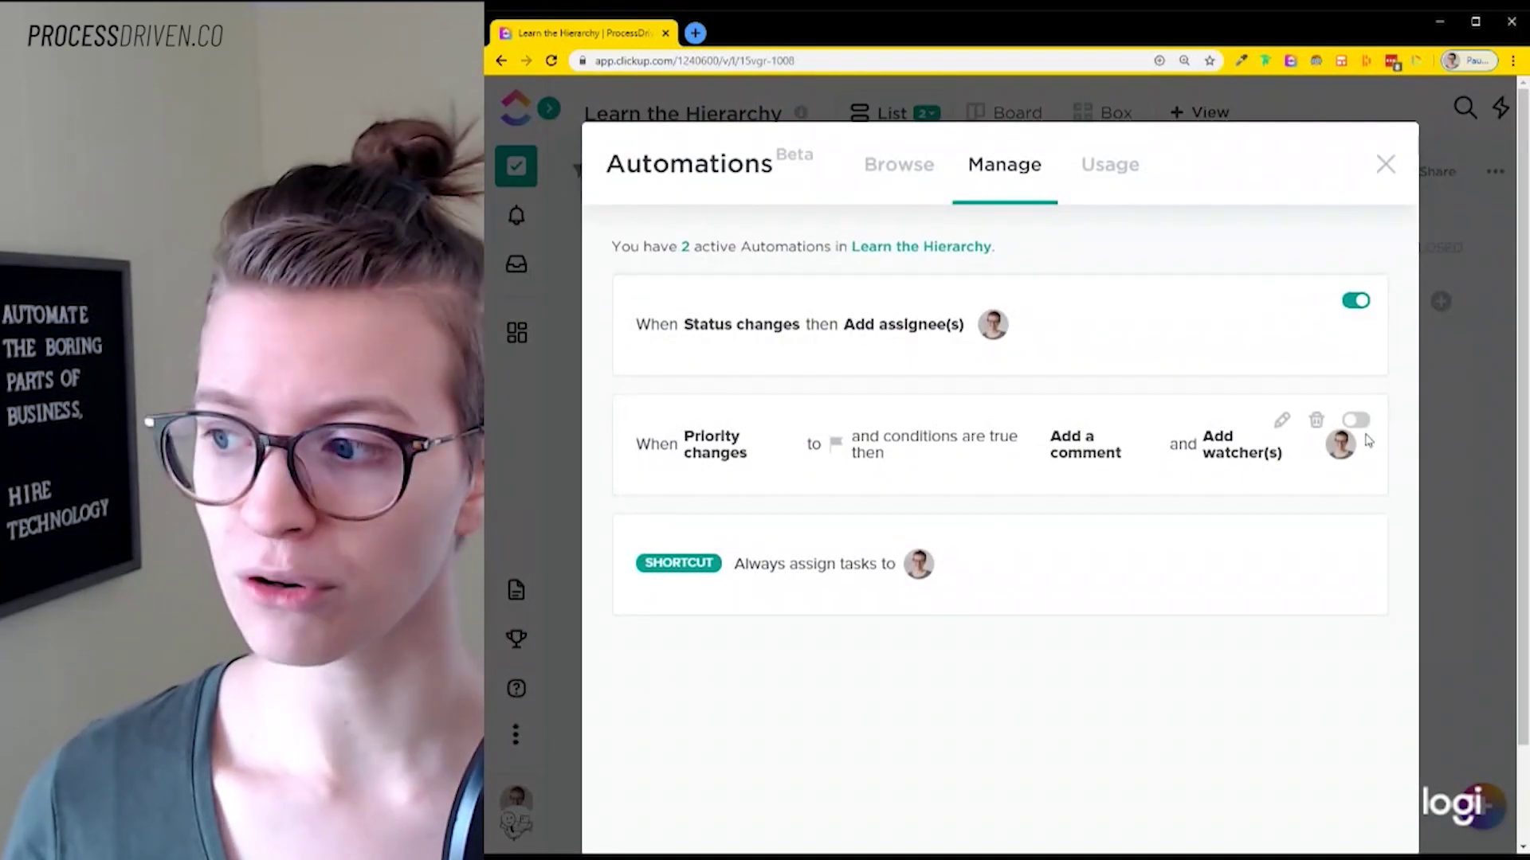
{"action": "left_click", "coordinate": [1357, 421]}
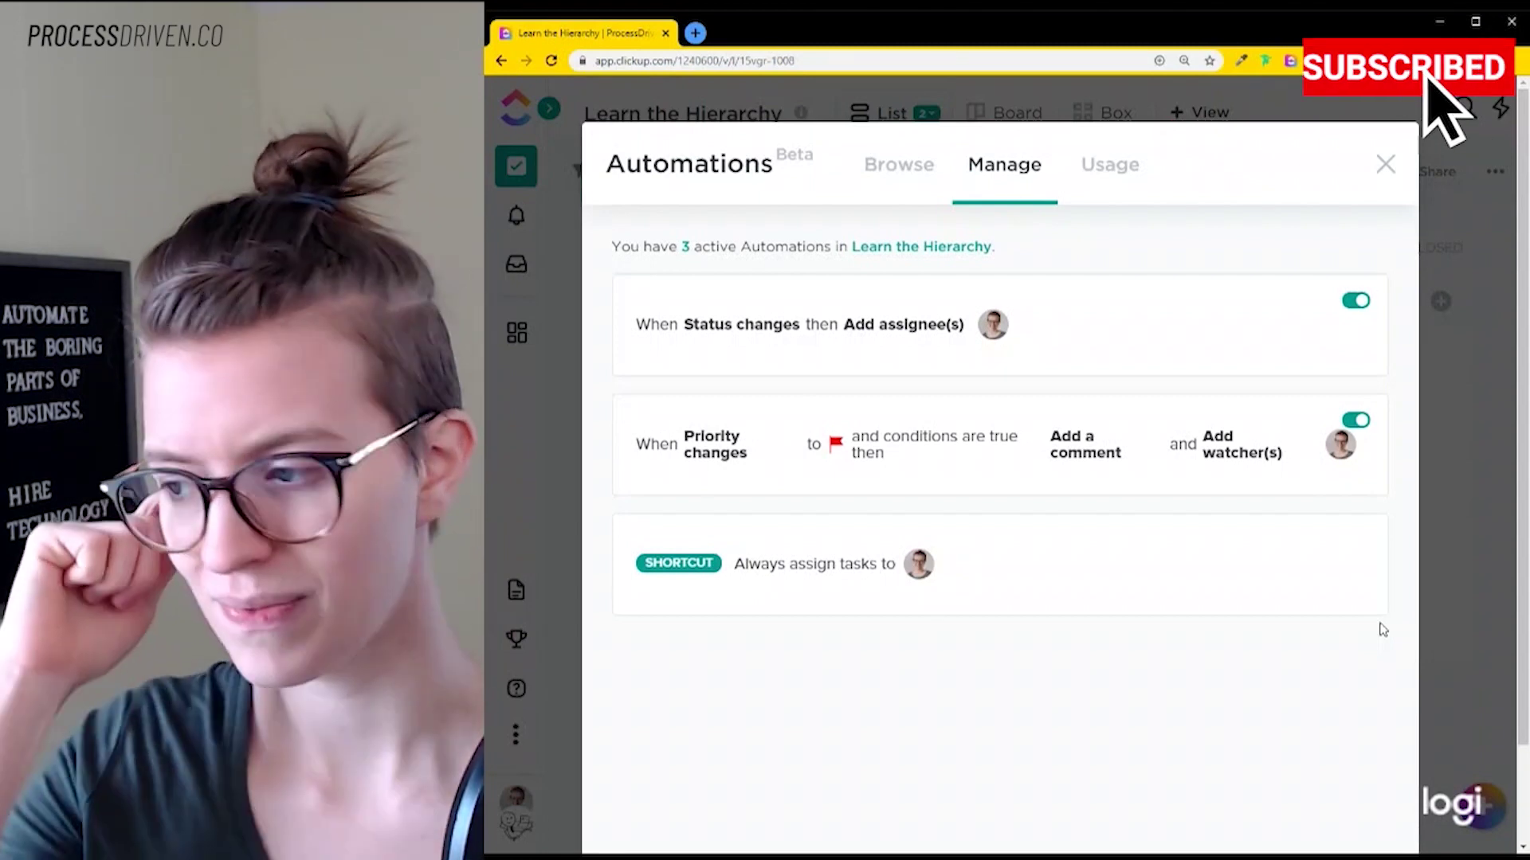
{"action": "key", "text": "Escape"}
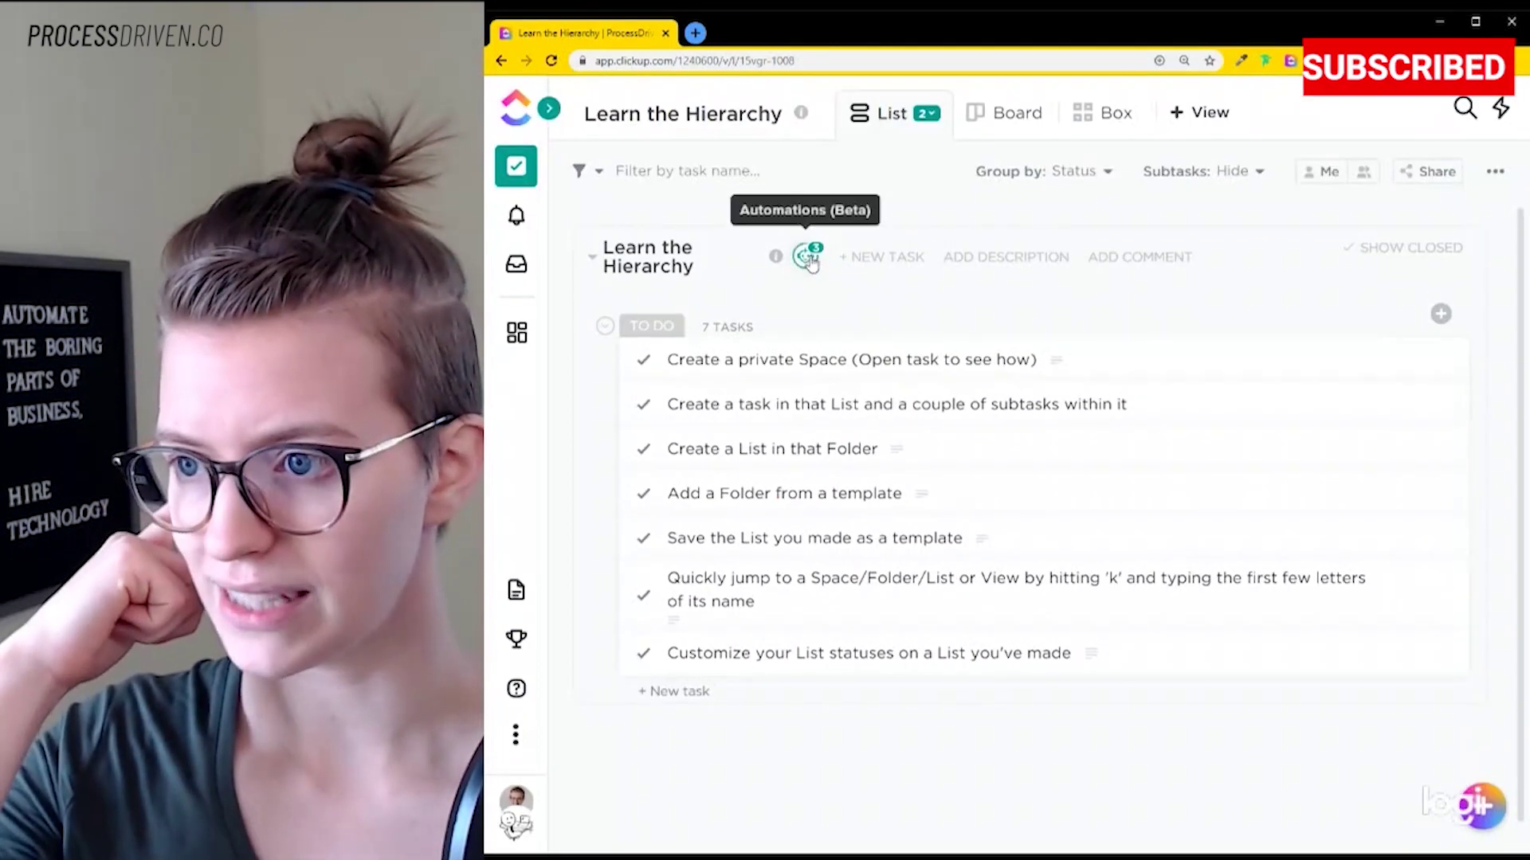
Step: Reopen the Automations manager so it lists the 3 active automations
{"action": "mouse_move", "coordinate": [808, 257]}
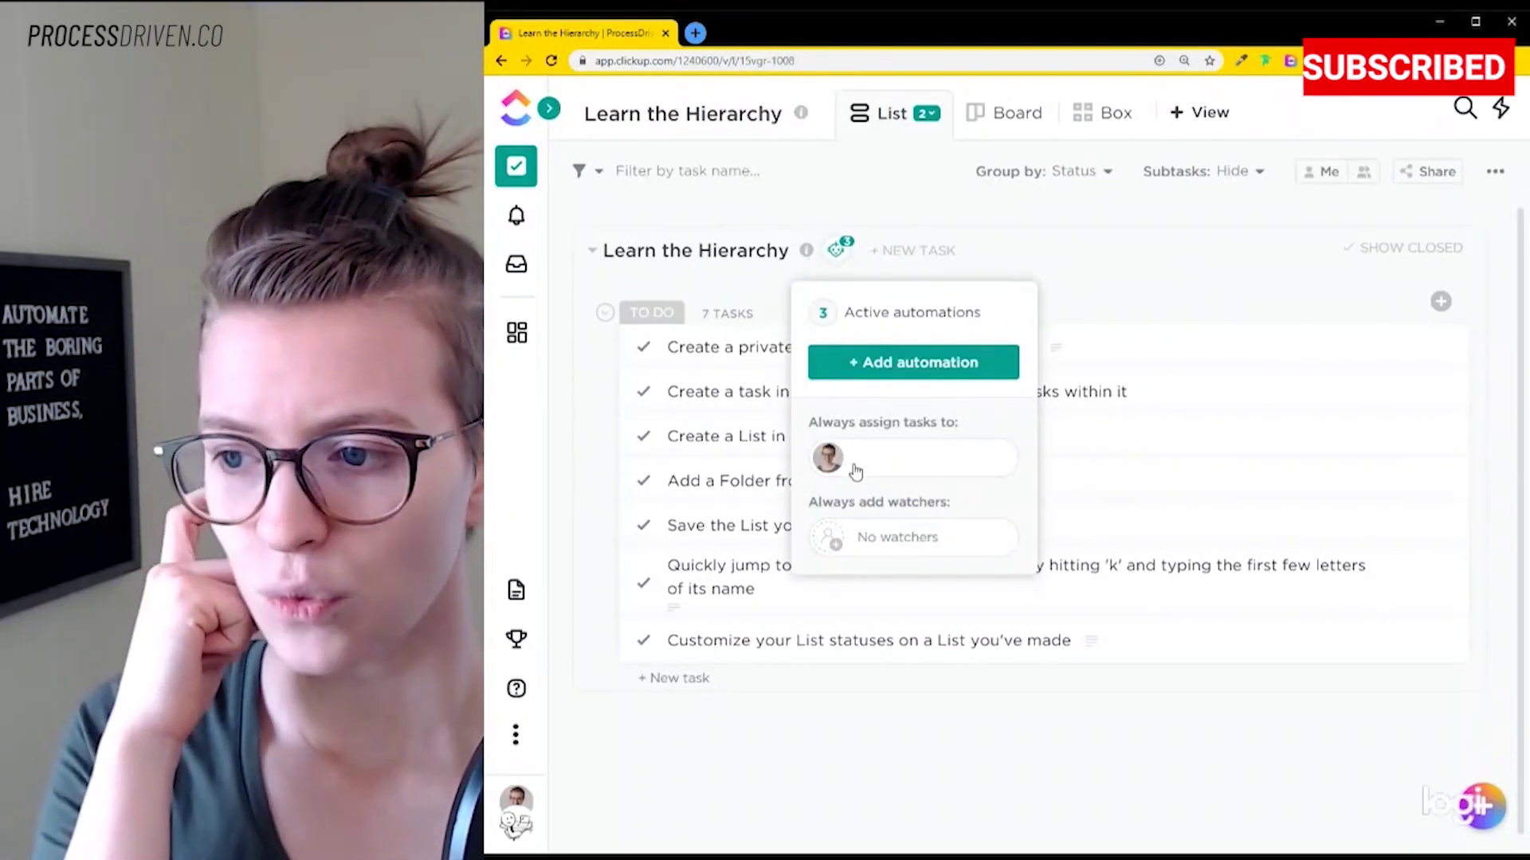
{"action": "left_click", "coordinate": [863, 315]}
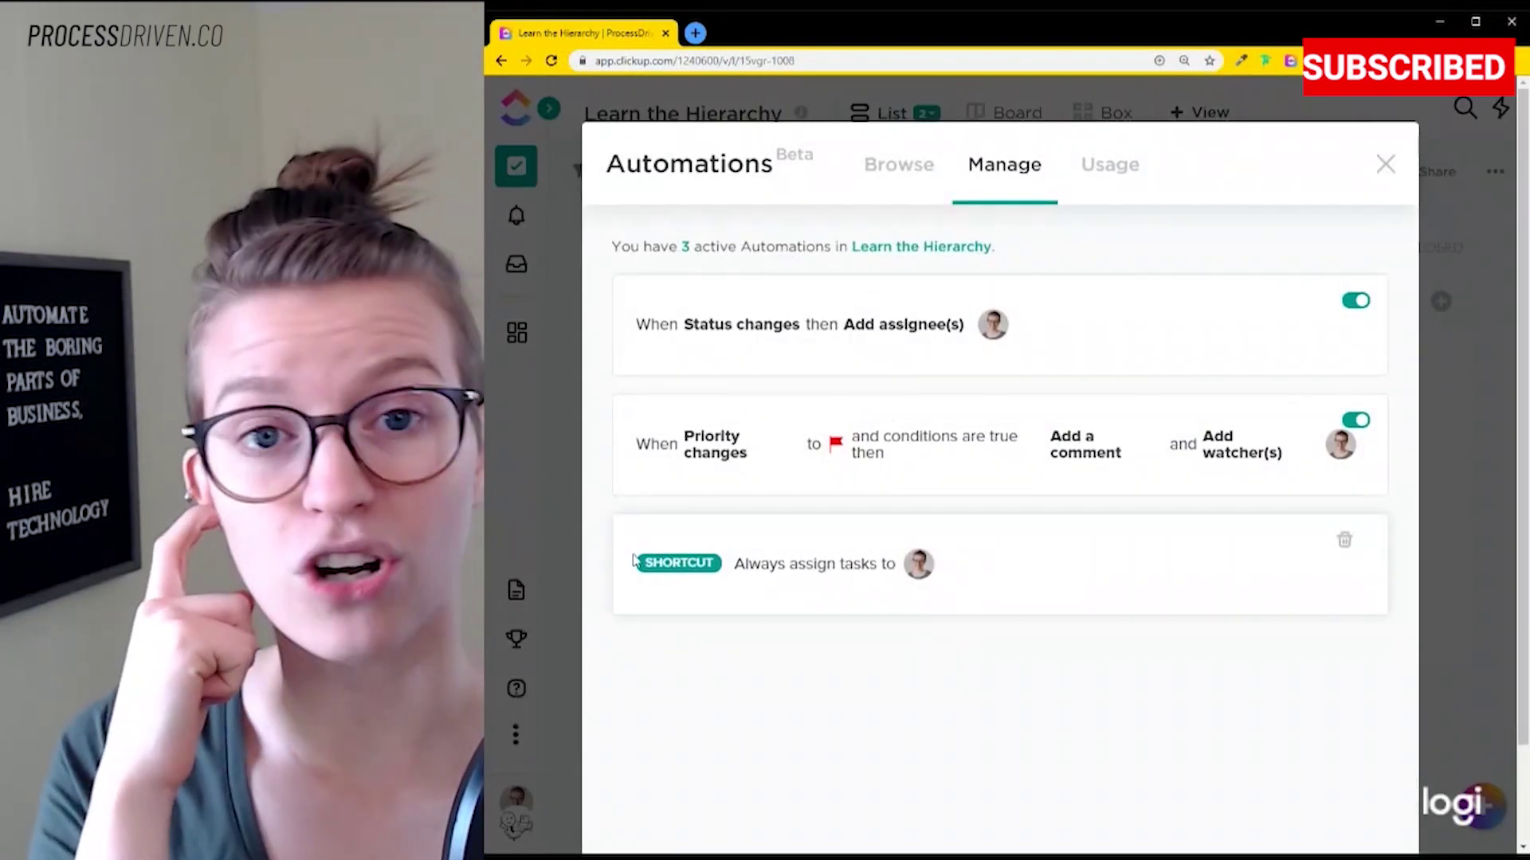
{"action": "left_click", "coordinate": [1385, 169]}
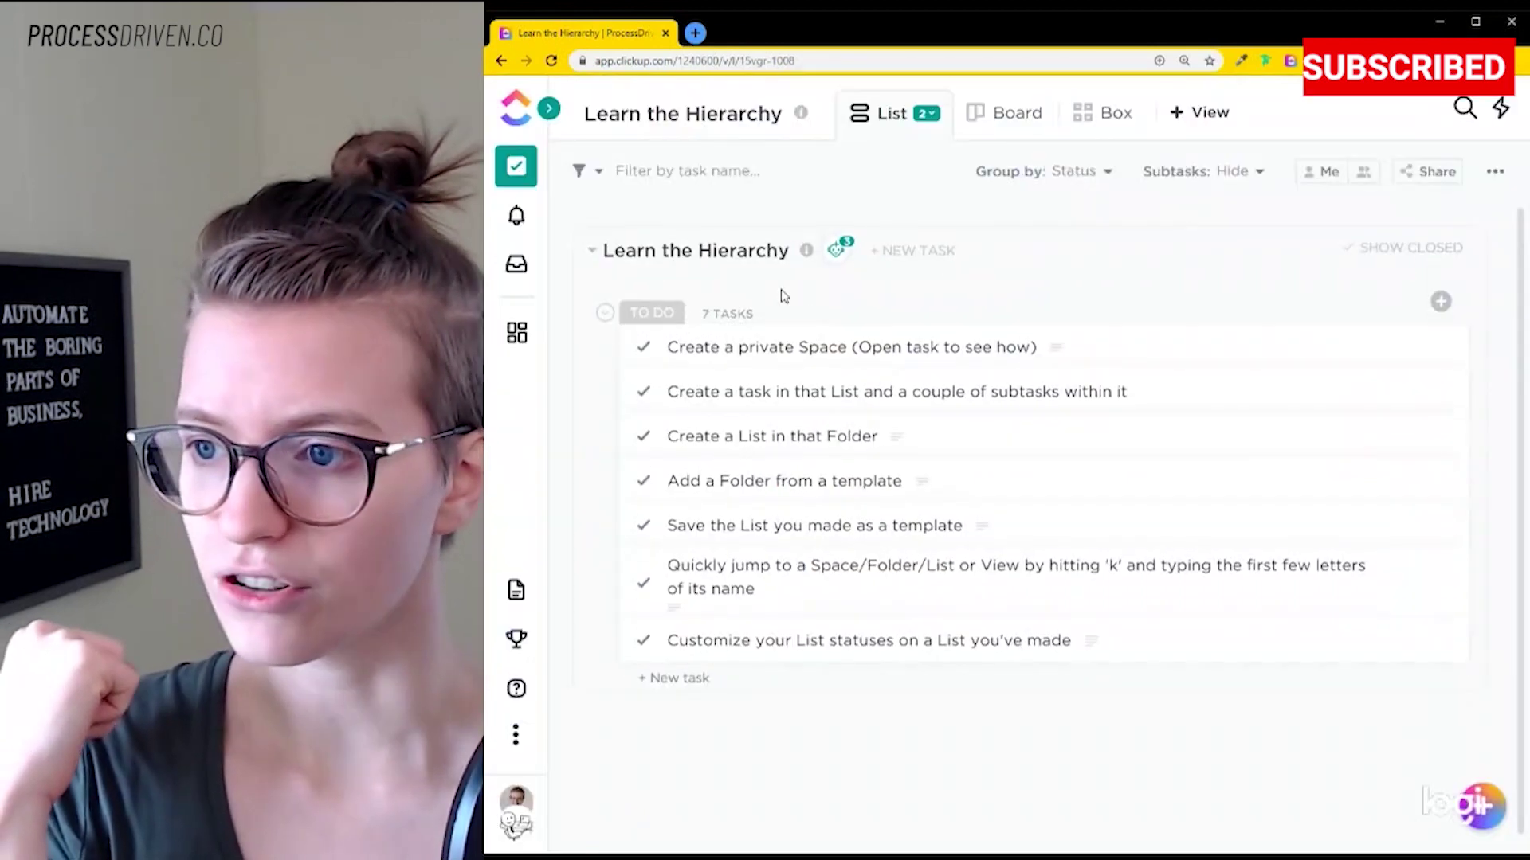
{"action": "left_click", "coordinate": [835, 249]}
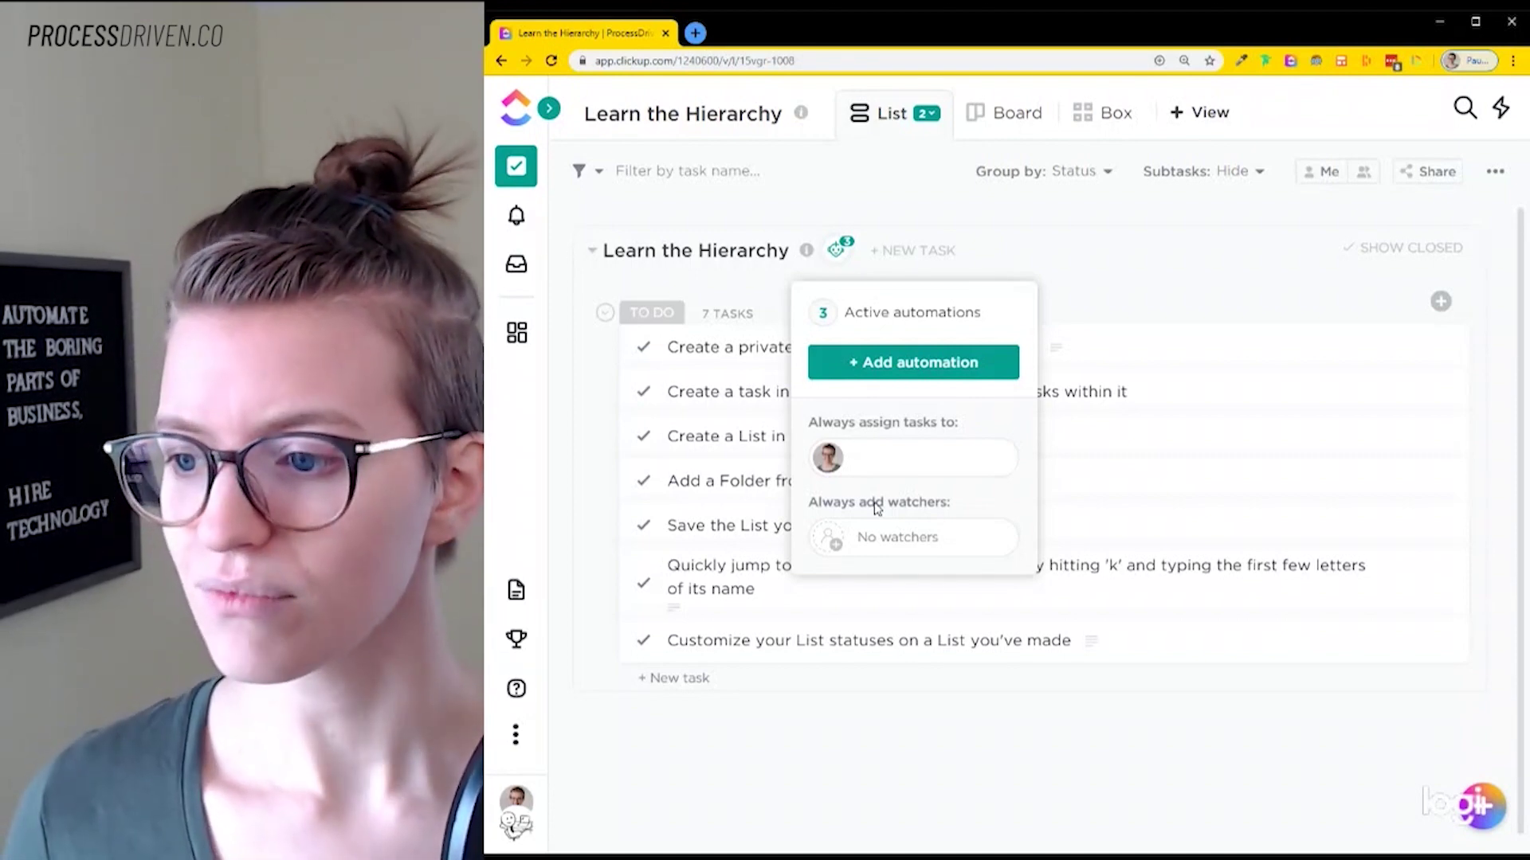
{"action": "mouse_move", "coordinate": [821, 458]}
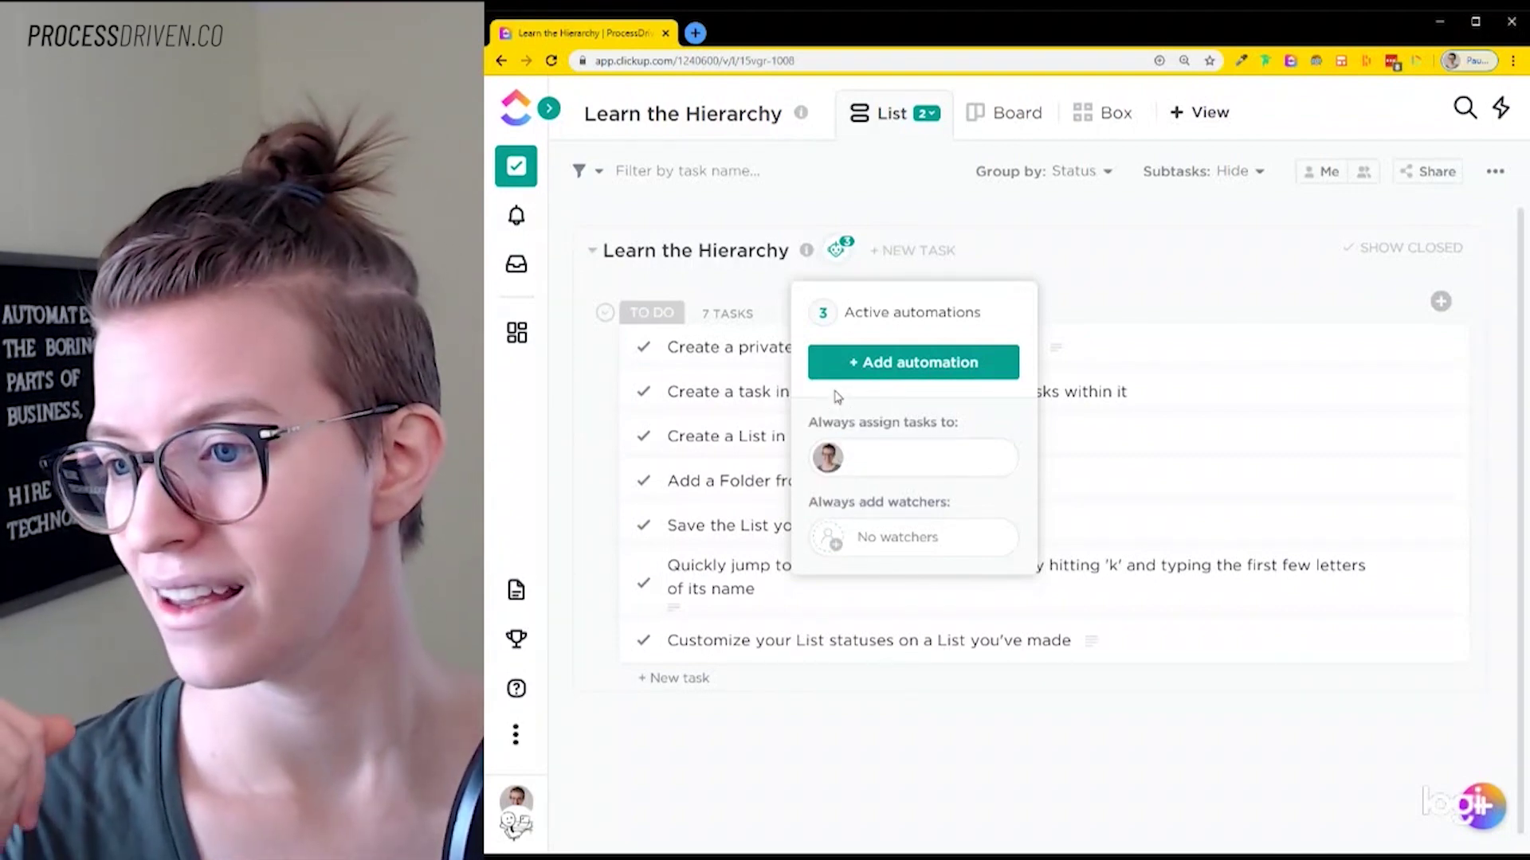
{"action": "left_click", "coordinate": [860, 312]}
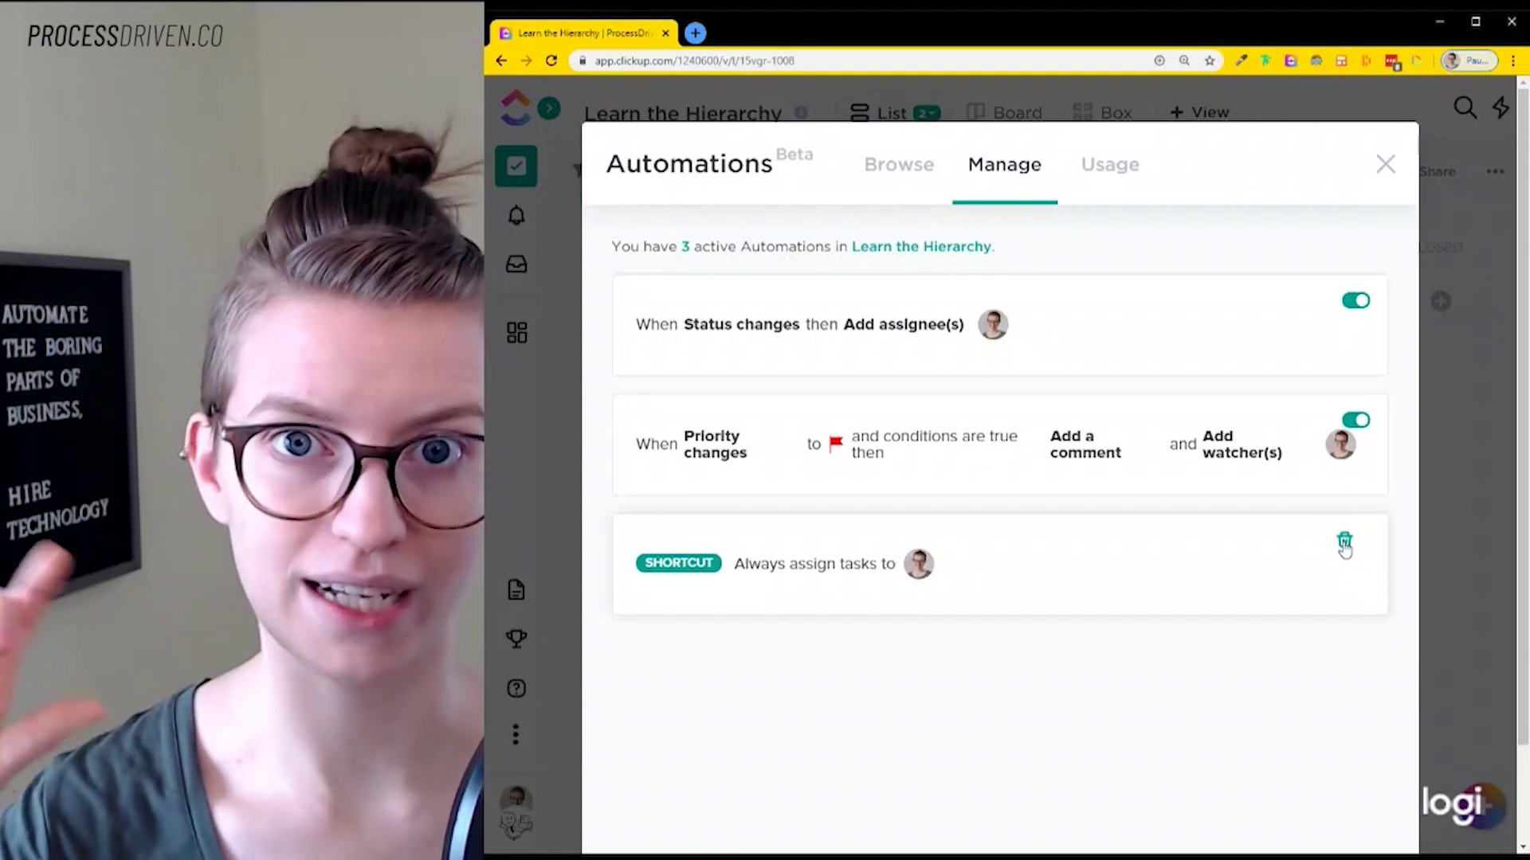
Step: Delete the always-assign-tasks shortcut, confirm usage is 2 of 10,000 actions, and return to Manage
{"action": "left_click", "coordinate": [1345, 545]}
{"action": "left_click", "coordinate": [1192, 635]}
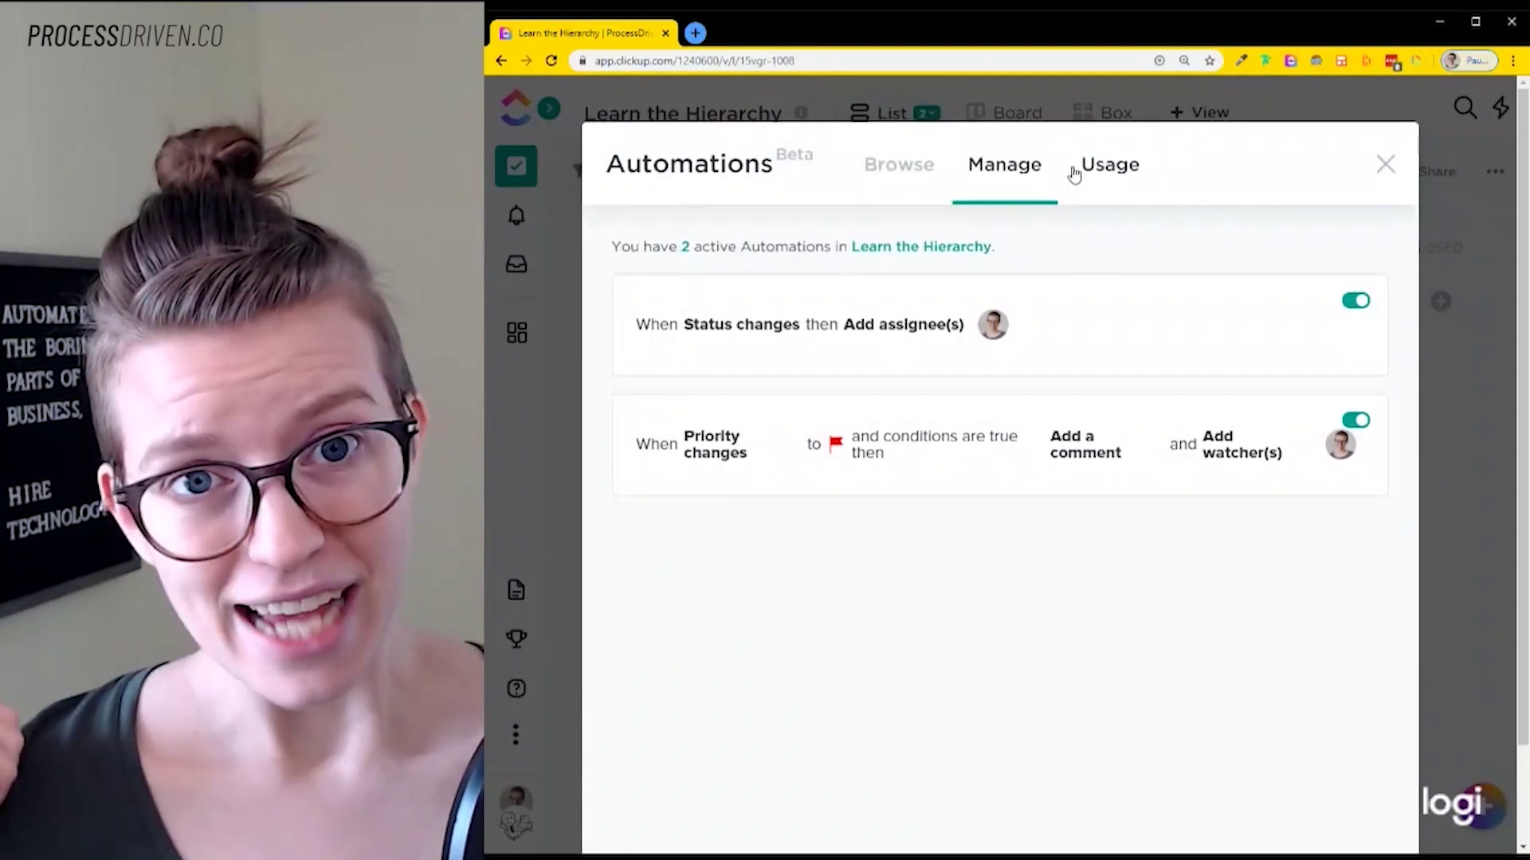
{"action": "left_click", "coordinate": [1074, 175]}
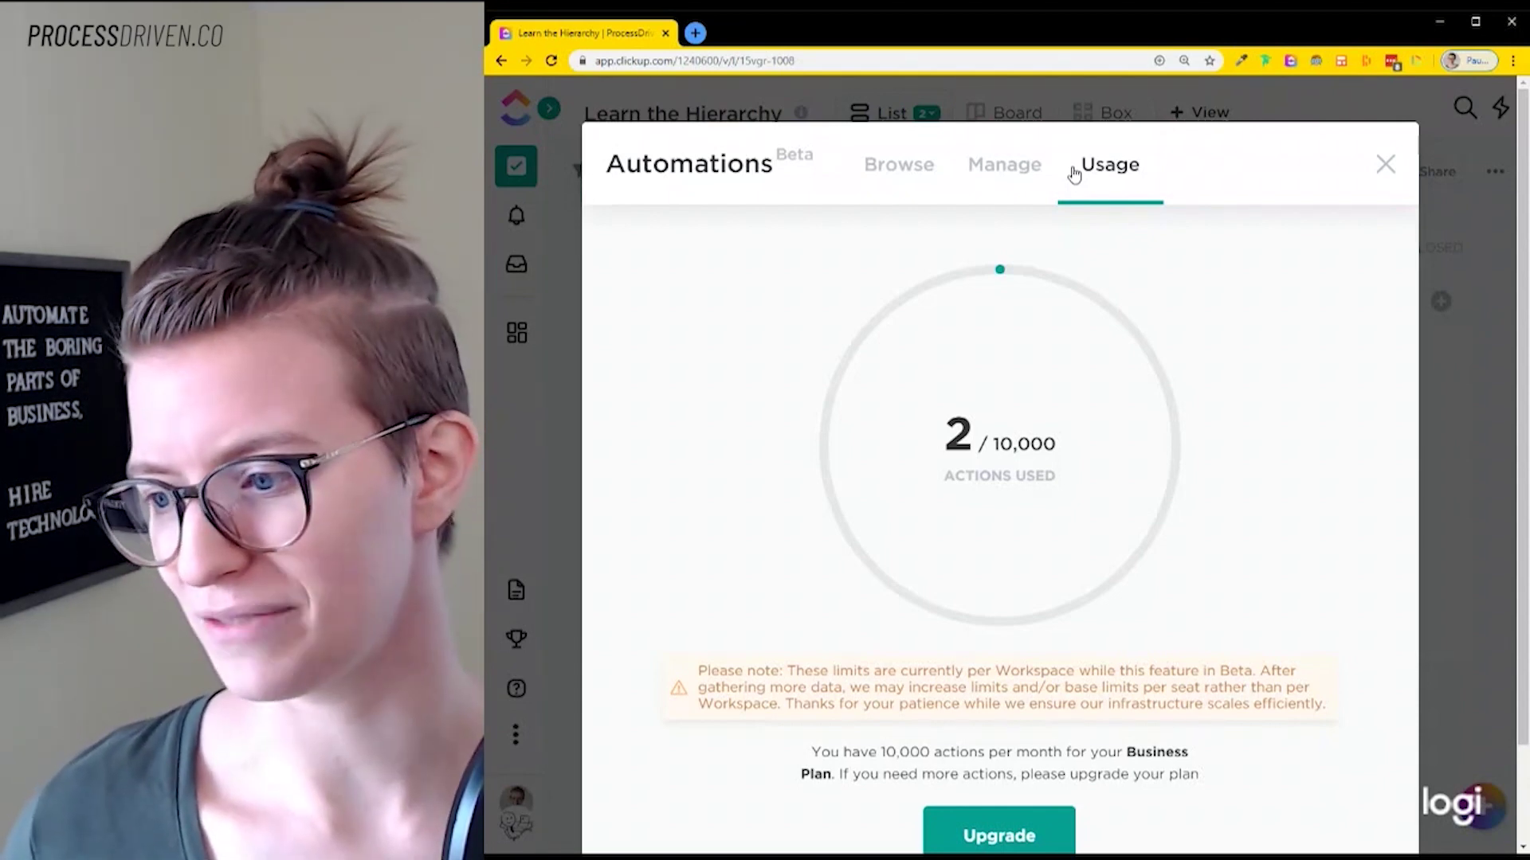
{"action": "left_click_drag", "start_coordinate": [779, 671], "coordinate": [1324, 705]}
{"action": "left_click", "coordinate": [1265, 619]}
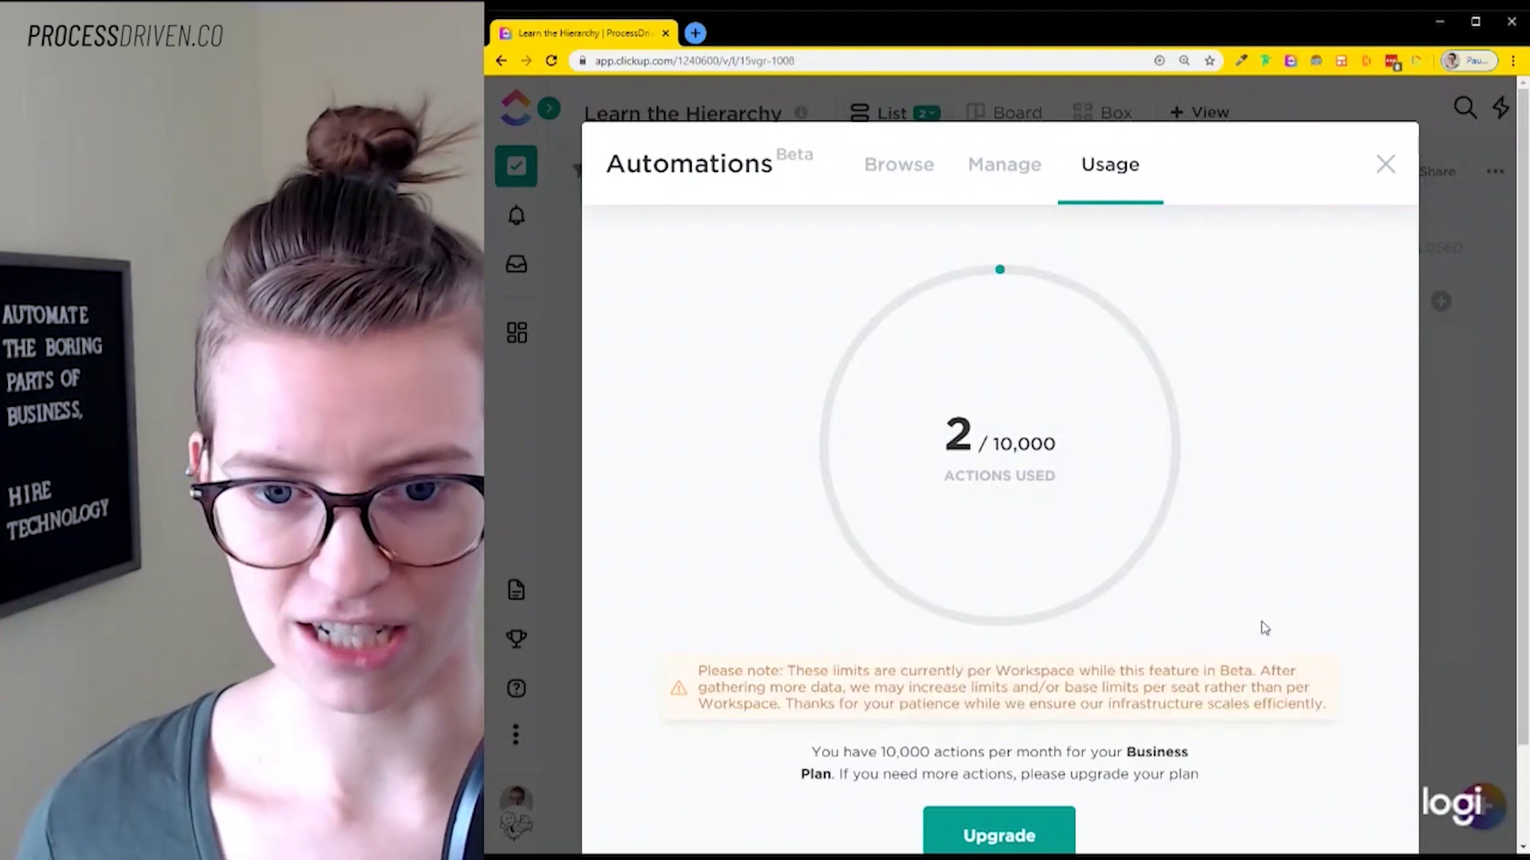
{"action": "left_click", "coordinate": [1014, 192]}
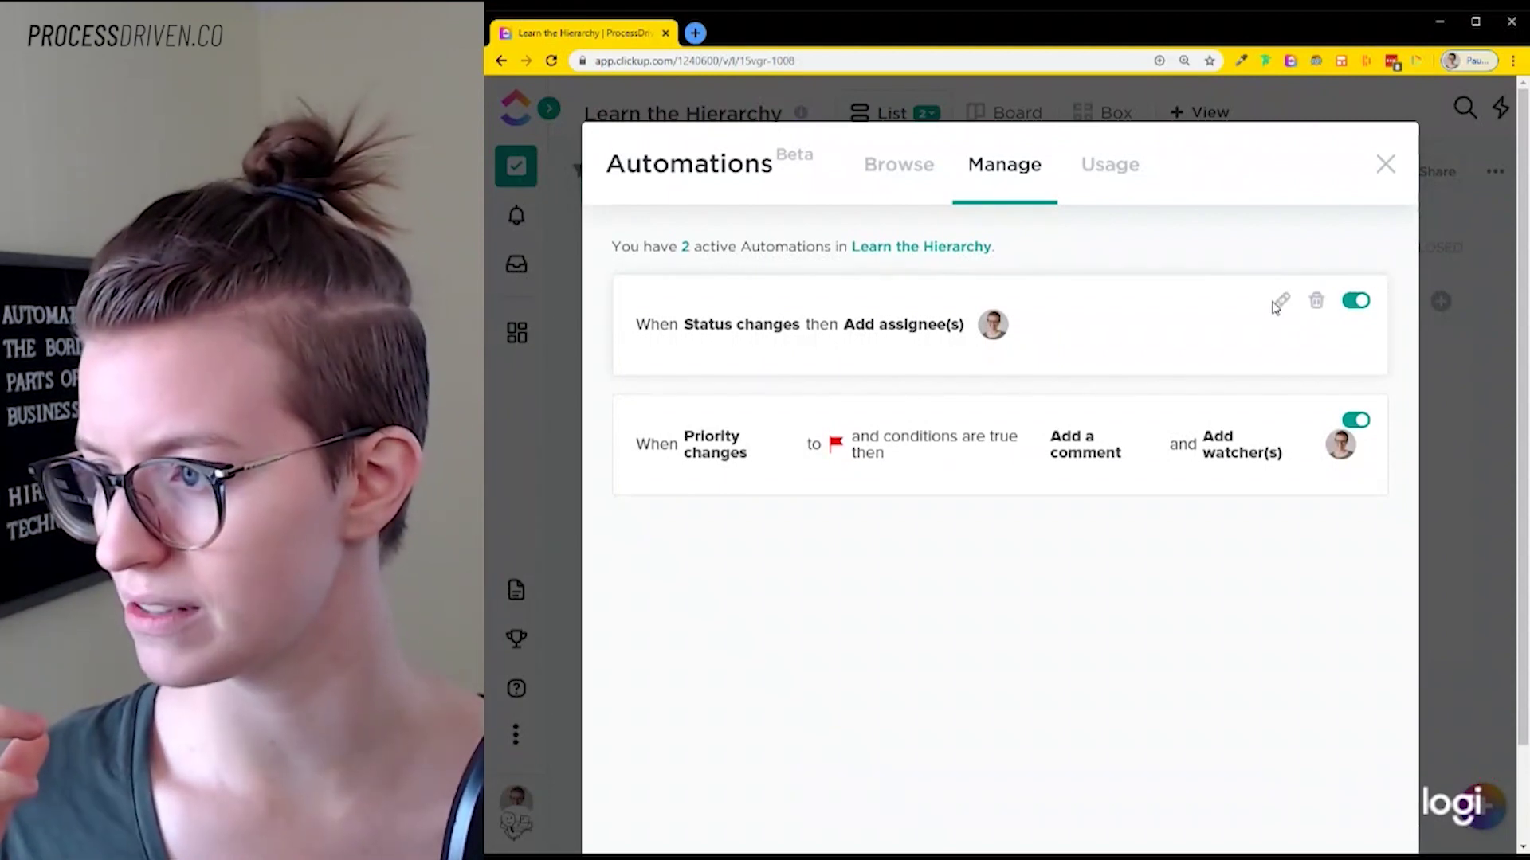
Step: Open the Status changes automation for editing, showing its Any-to-Any trigger adding one assignee
{"action": "left_click", "coordinate": [1280, 302]}
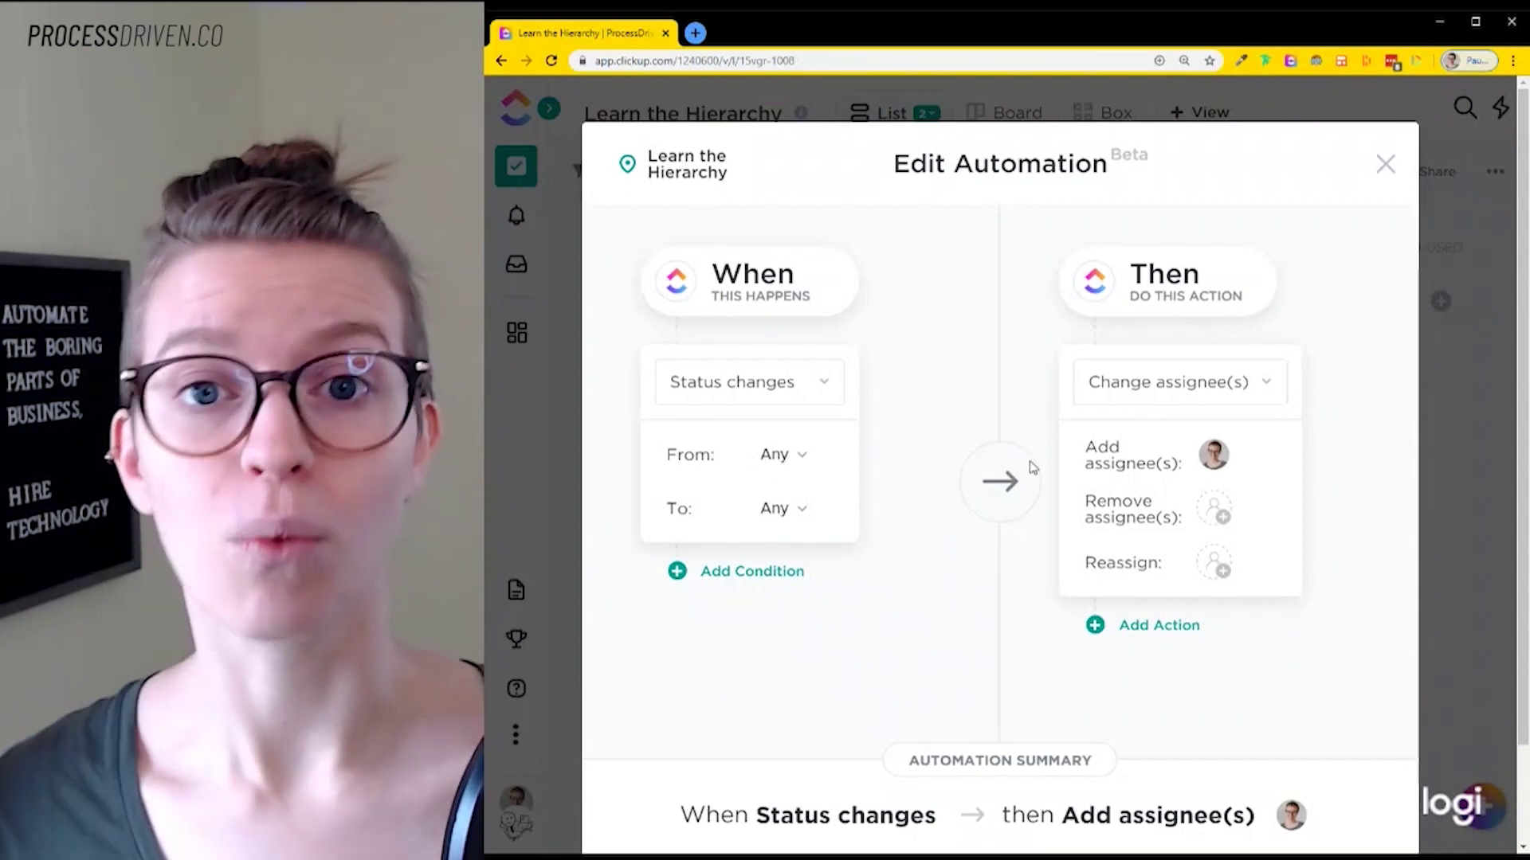
Step: Close the automation editor and reopen the Automations manager on its Usage figures
{"action": "left_click", "coordinate": [1386, 165]}
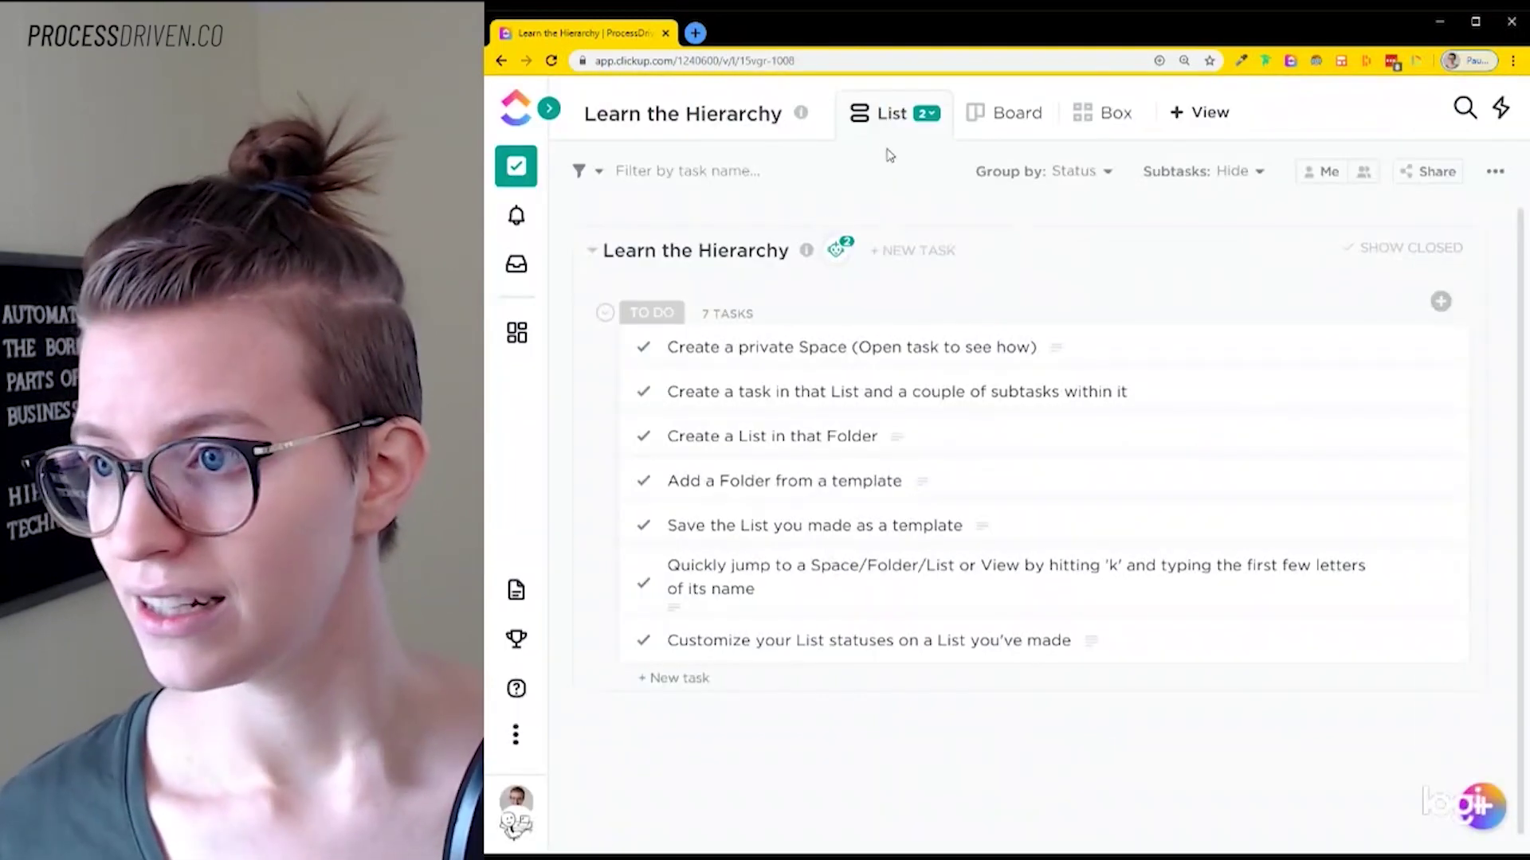
{"action": "left_click", "coordinate": [836, 250]}
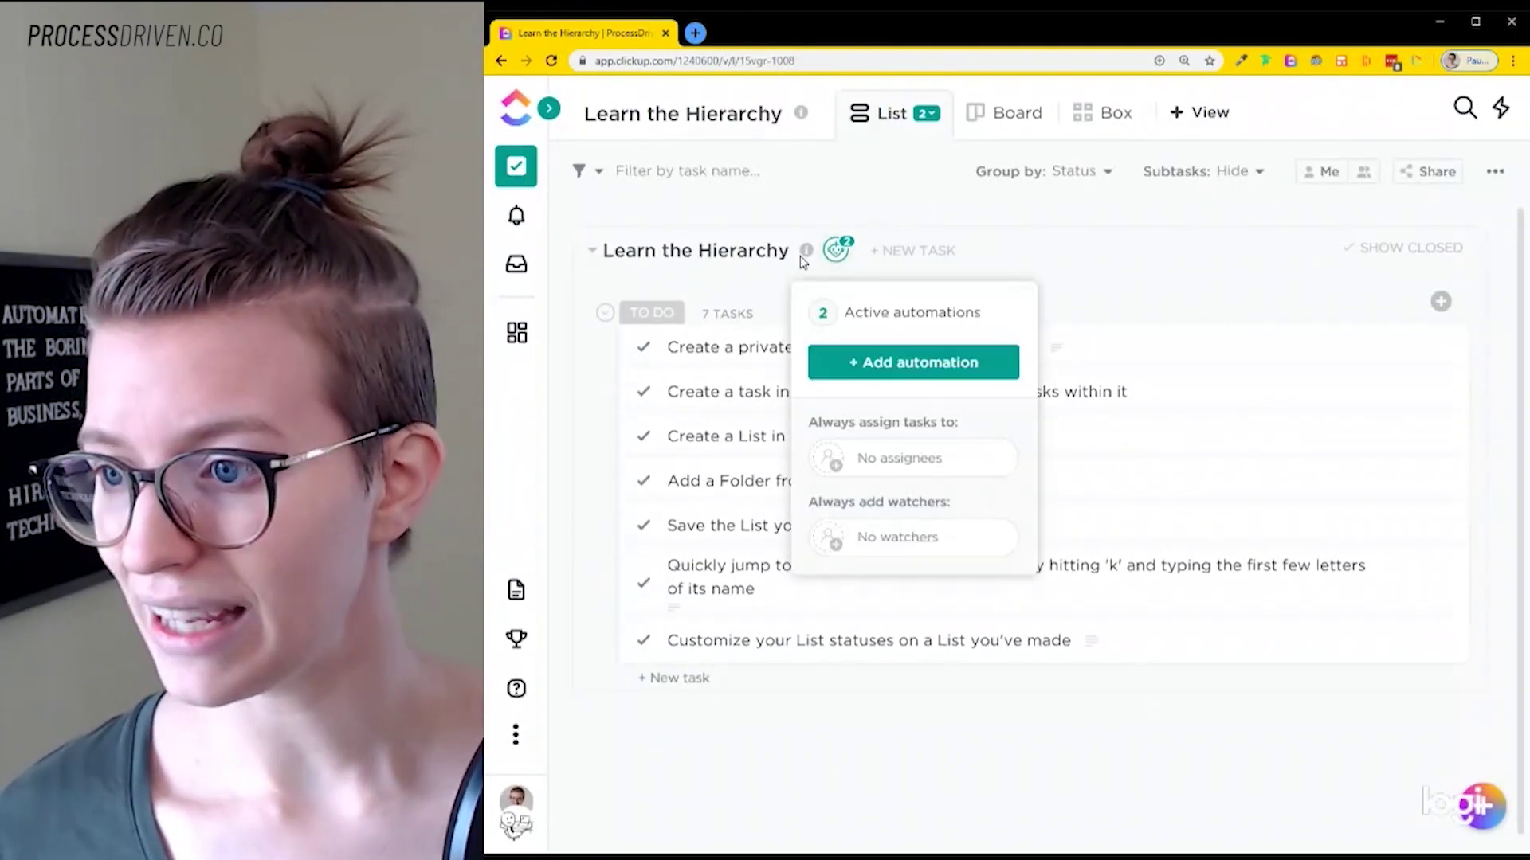
{"action": "left_click", "coordinate": [846, 315]}
{"action": "left_click", "coordinate": [1089, 171]}
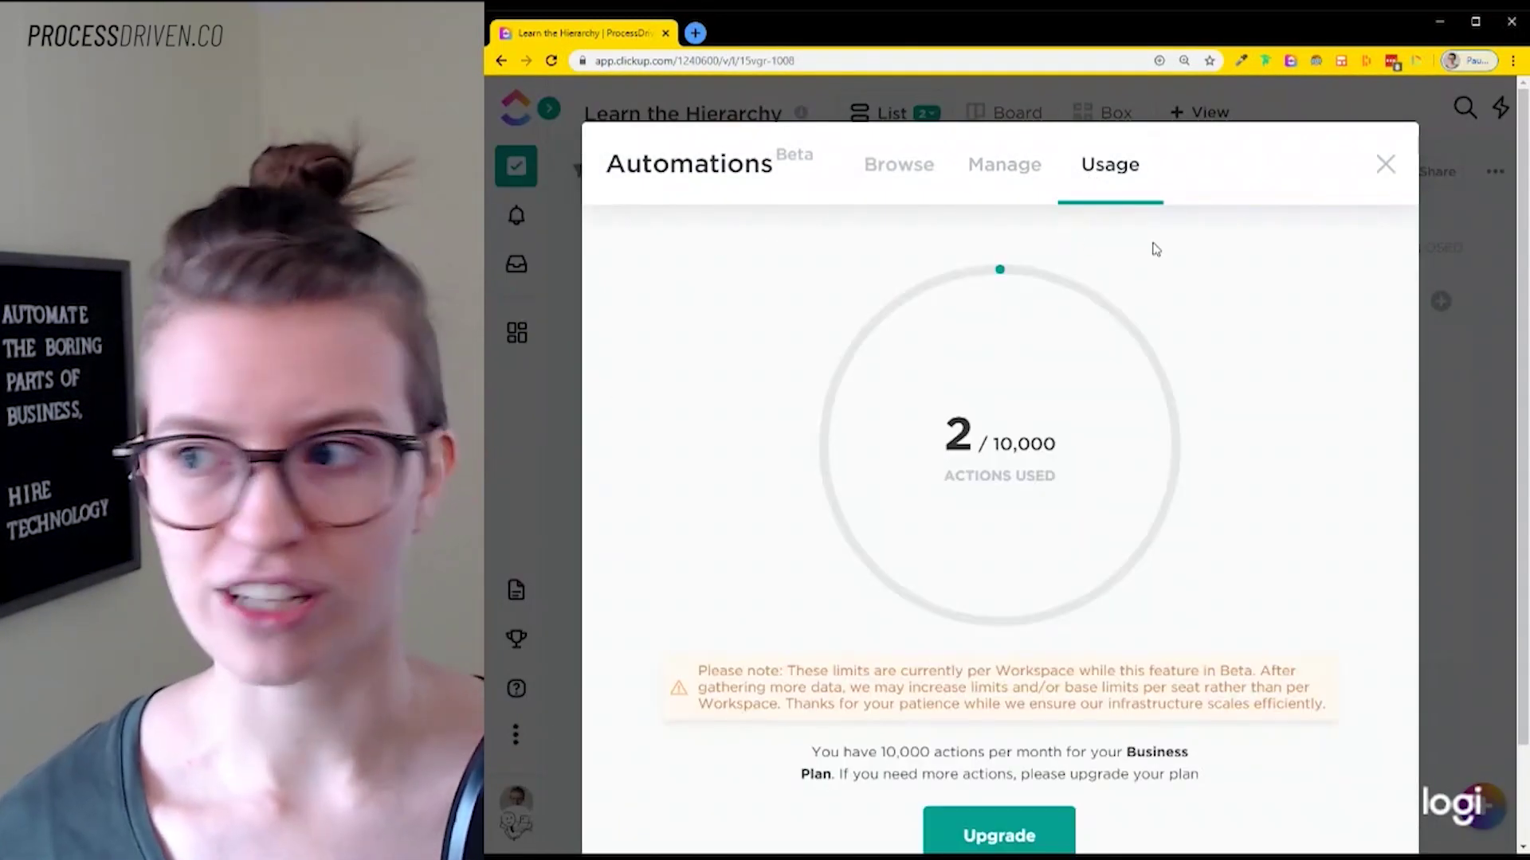
Step: Recheck the Usage figures, then show the ready-made template gallery grouped by Statuses and Assignees
{"action": "left_click", "coordinate": [1385, 164]}
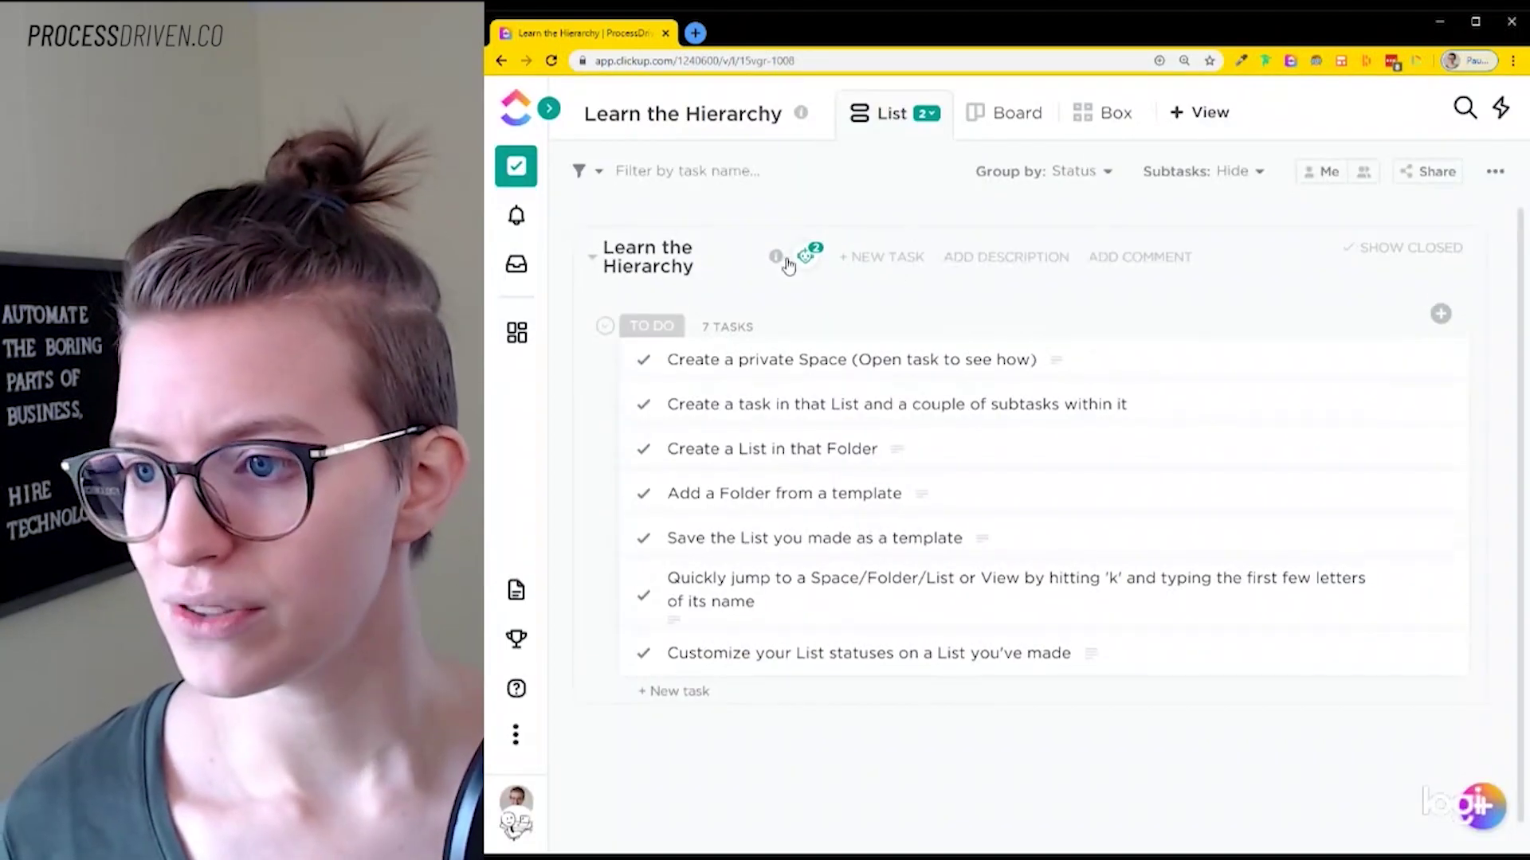
{"action": "left_click", "coordinate": [835, 250]}
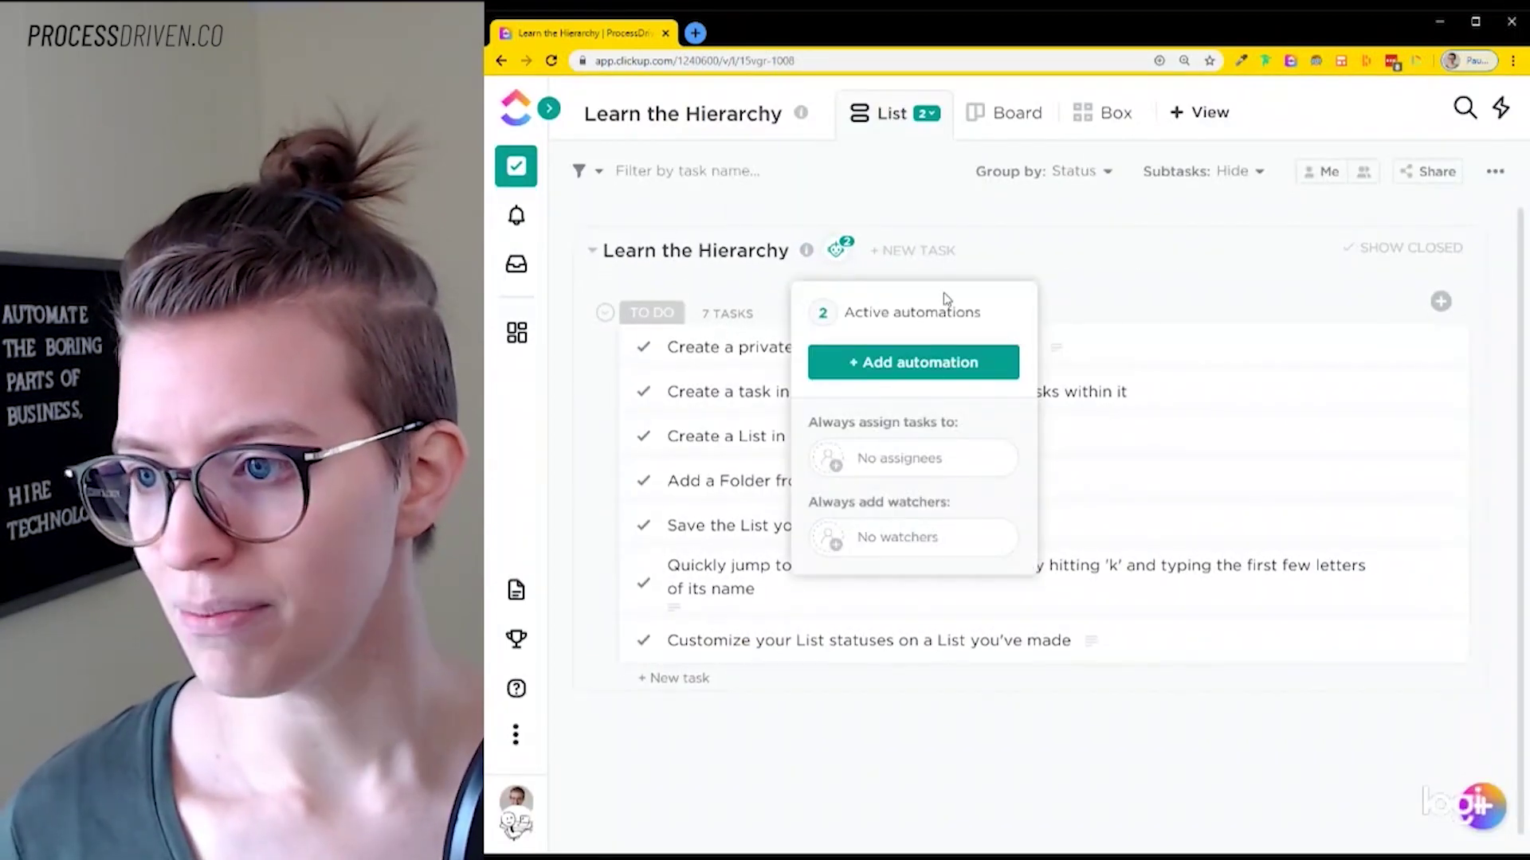
{"action": "left_click", "coordinate": [913, 318]}
{"action": "left_click", "coordinate": [1107, 145]}
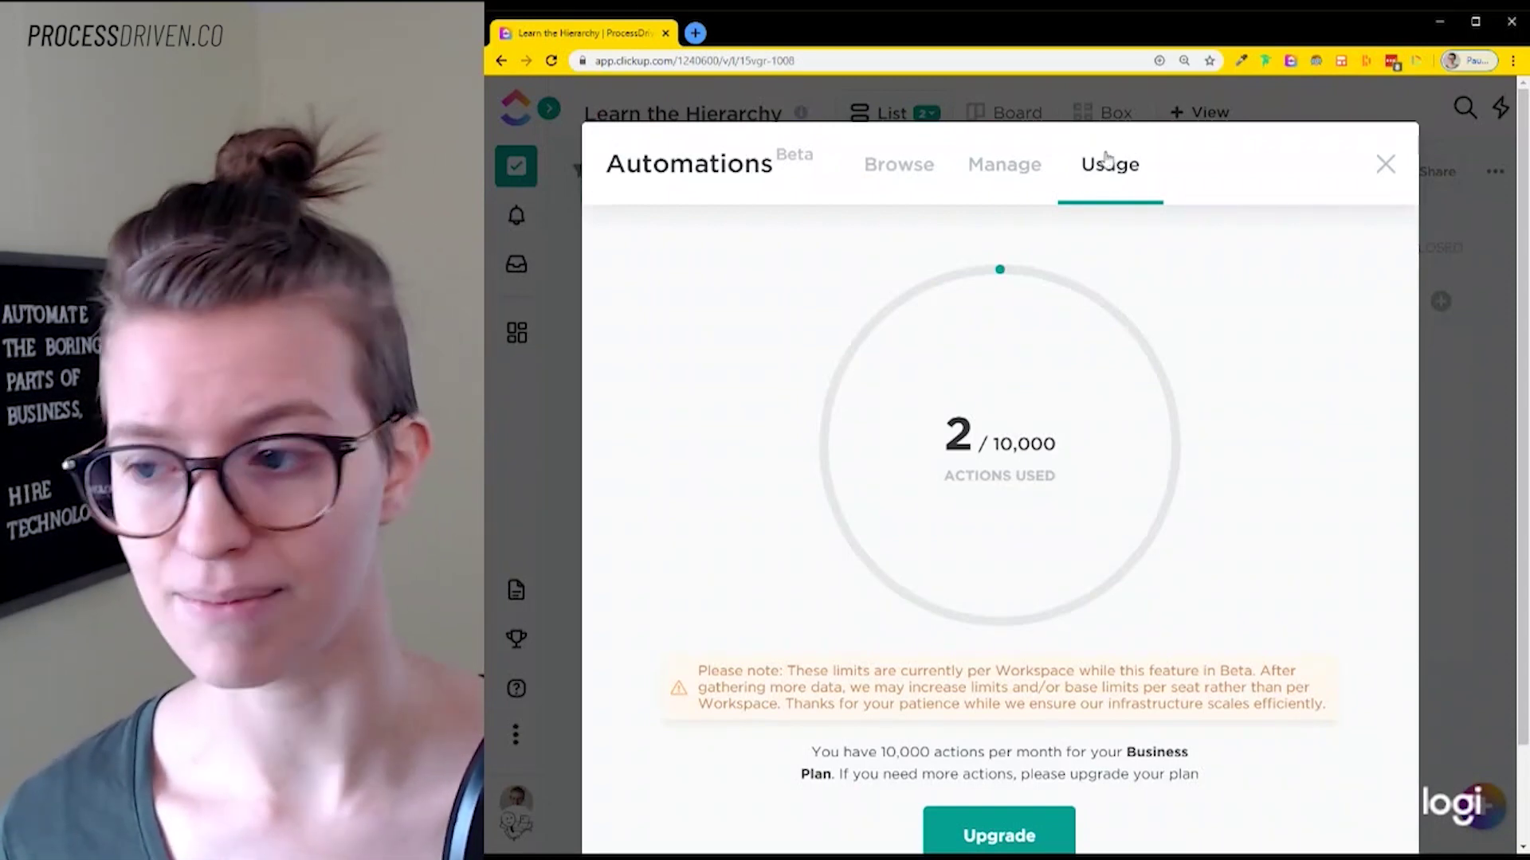
{"action": "scroll", "coordinate": [1157, 408], "scroll_direction": "down", "scroll_amount": 2}
{"action": "scroll", "coordinate": [1157, 408], "scroll_direction": "up", "scroll_amount": 2}
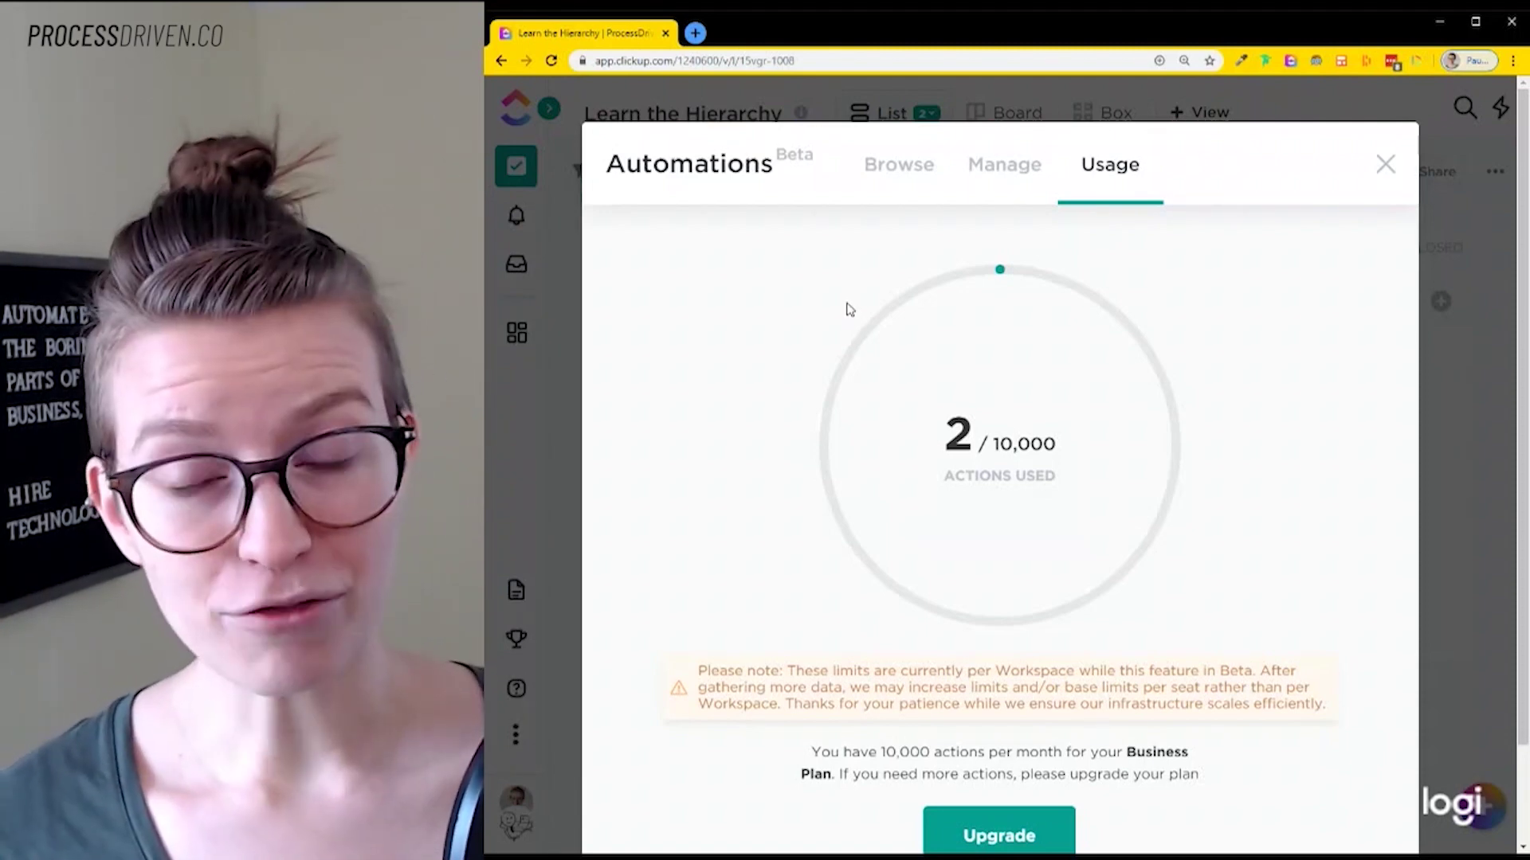
{"action": "left_click", "coordinate": [880, 165]}
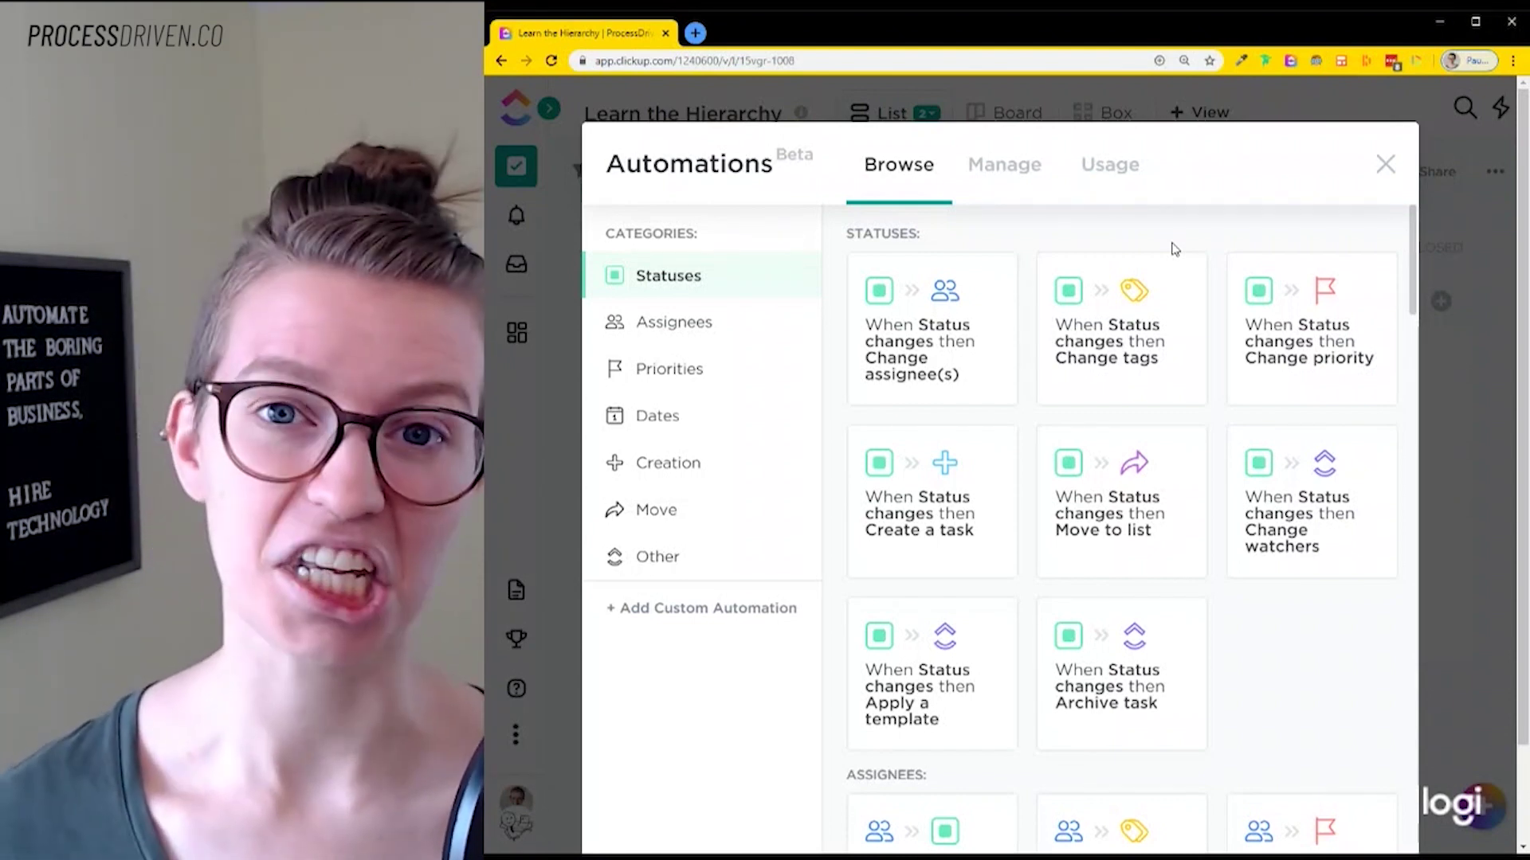
Step: Review the Manage and Browse tabs, ending on Usage showing 2 of 10,000 monthly actions
{"action": "left_click", "coordinate": [1034, 169]}
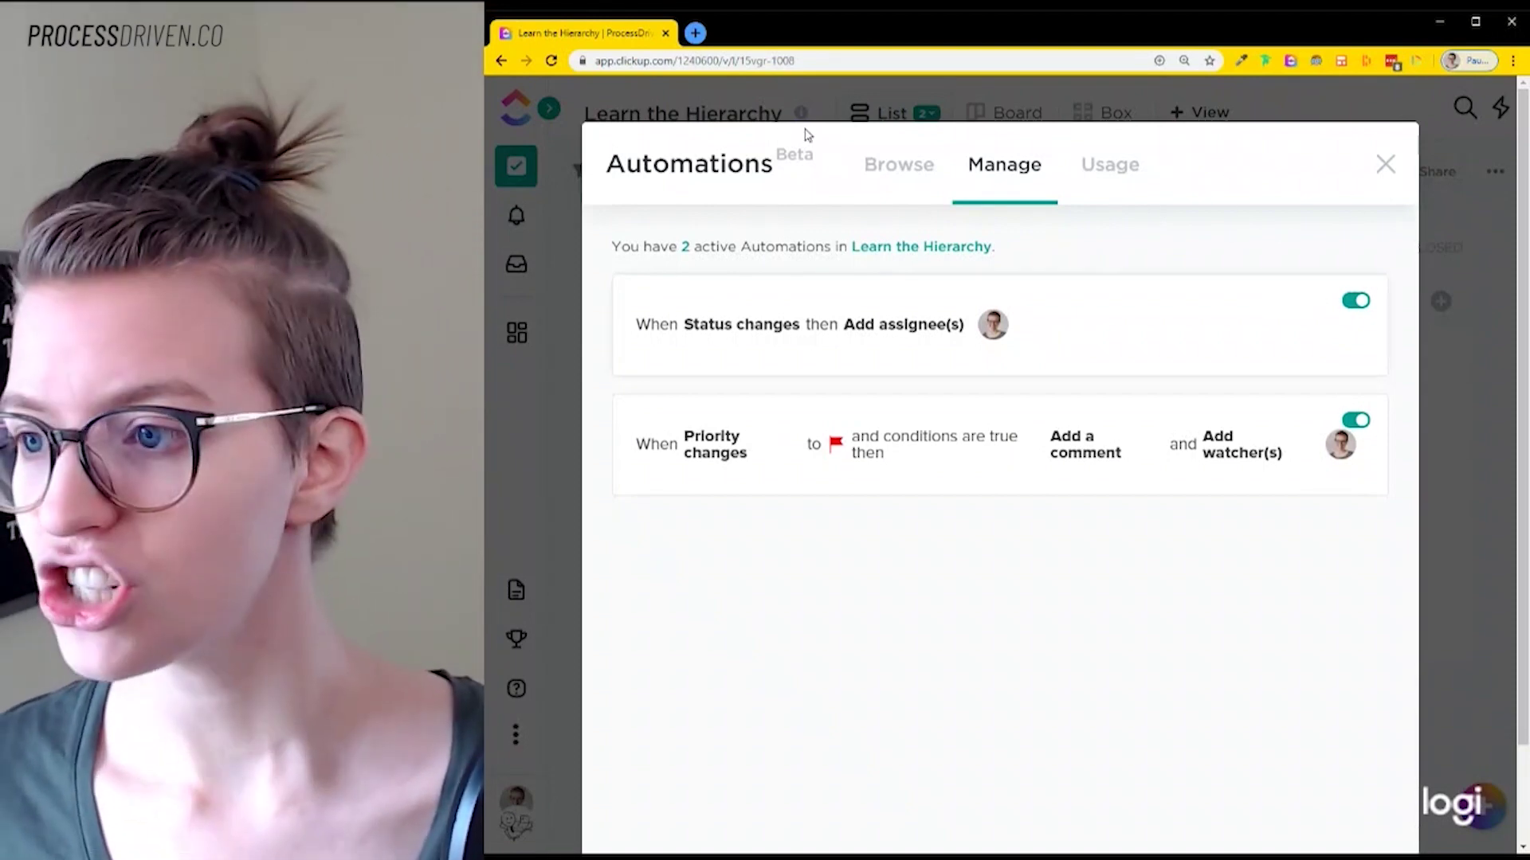
{"action": "left_click", "coordinate": [940, 180]}
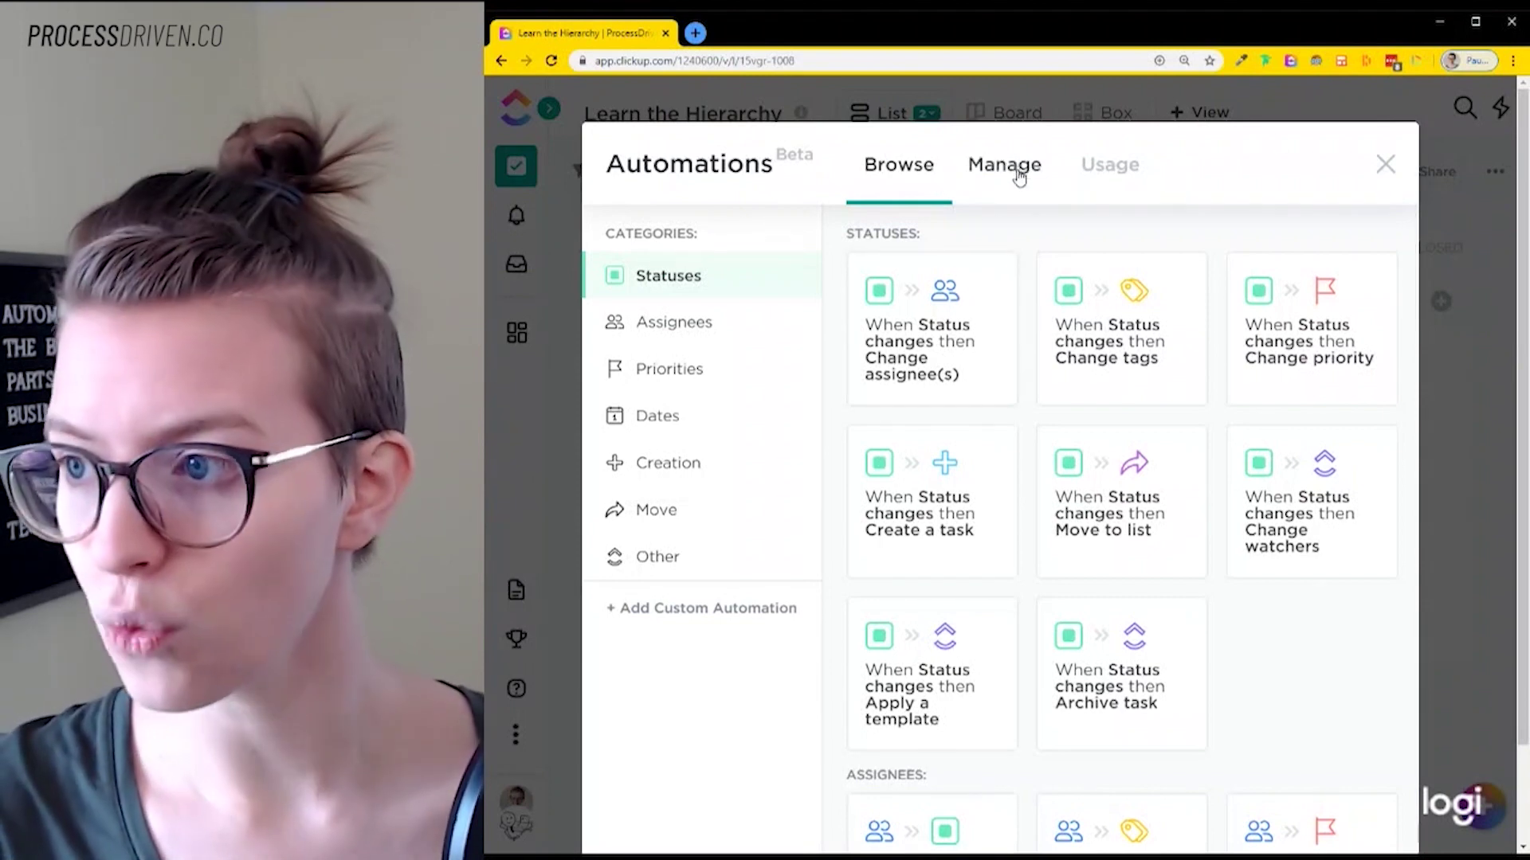
{"action": "left_click", "coordinate": [1010, 164]}
{"action": "left_click", "coordinate": [1099, 165]}
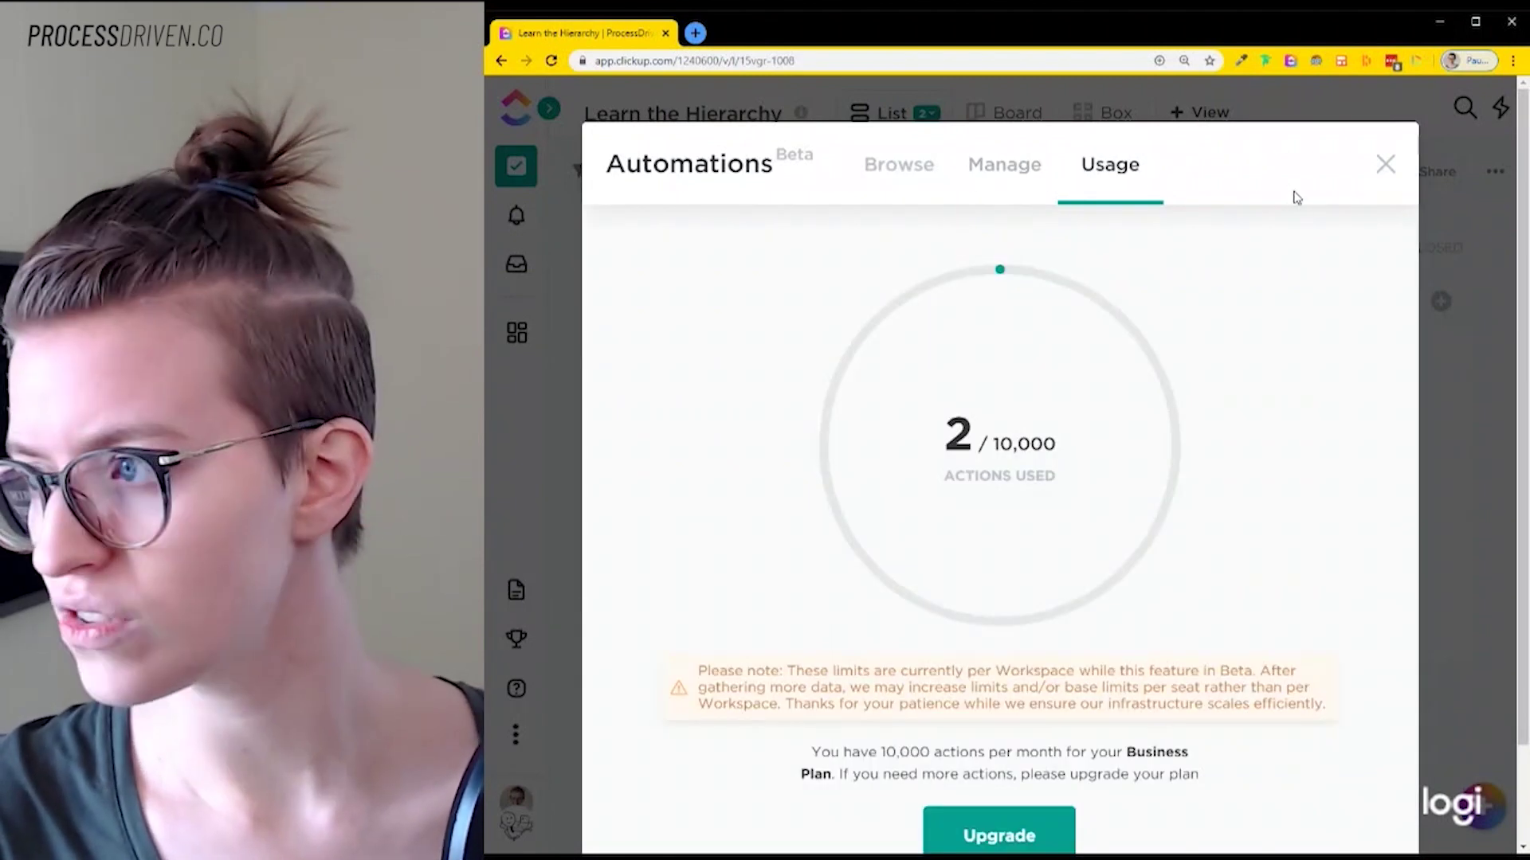
{"action": "left_click", "coordinate": [1385, 165]}
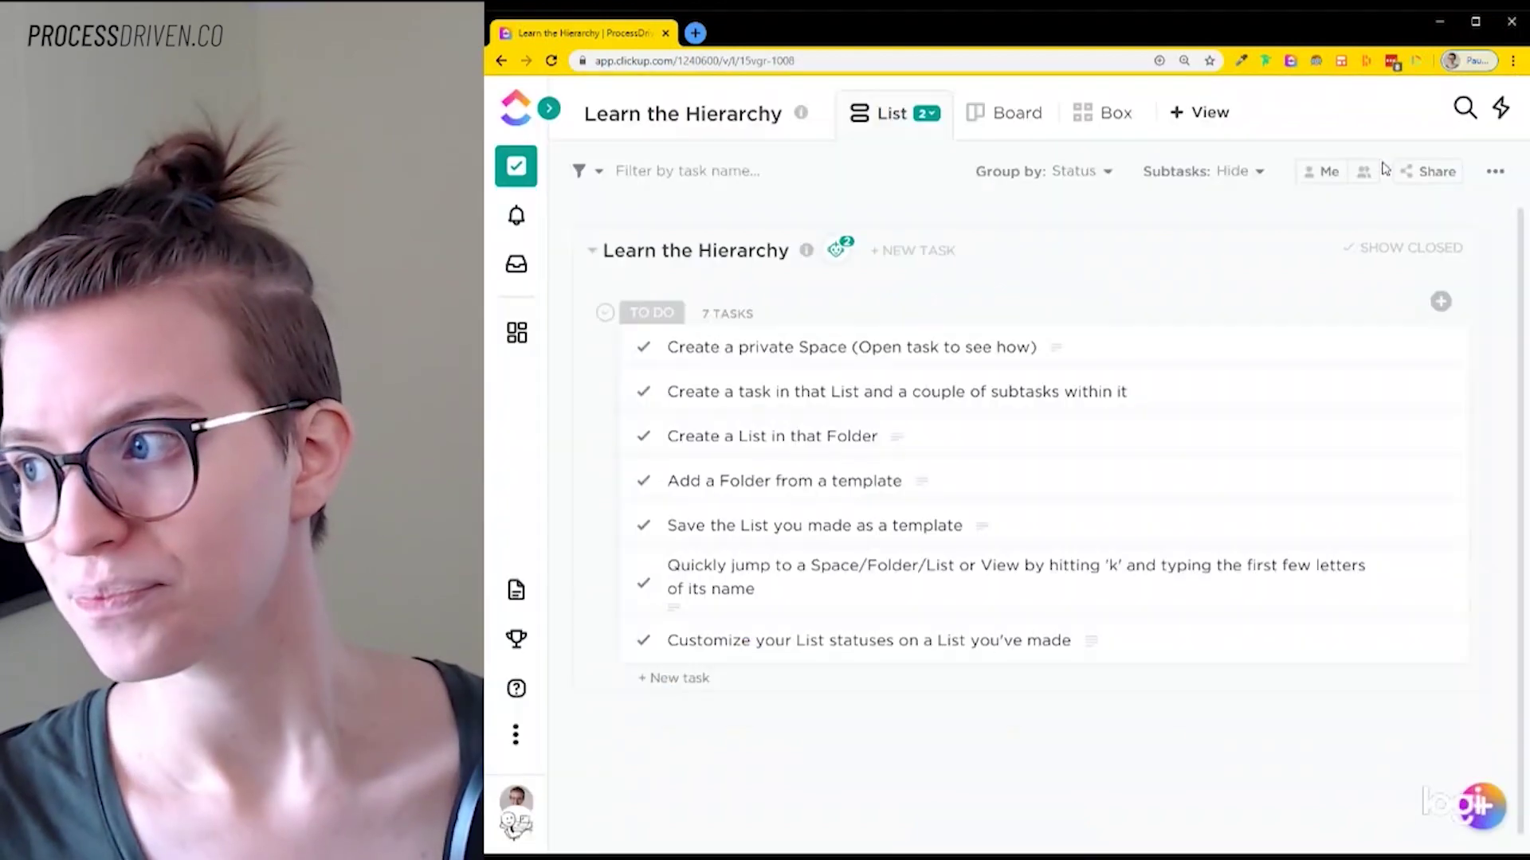